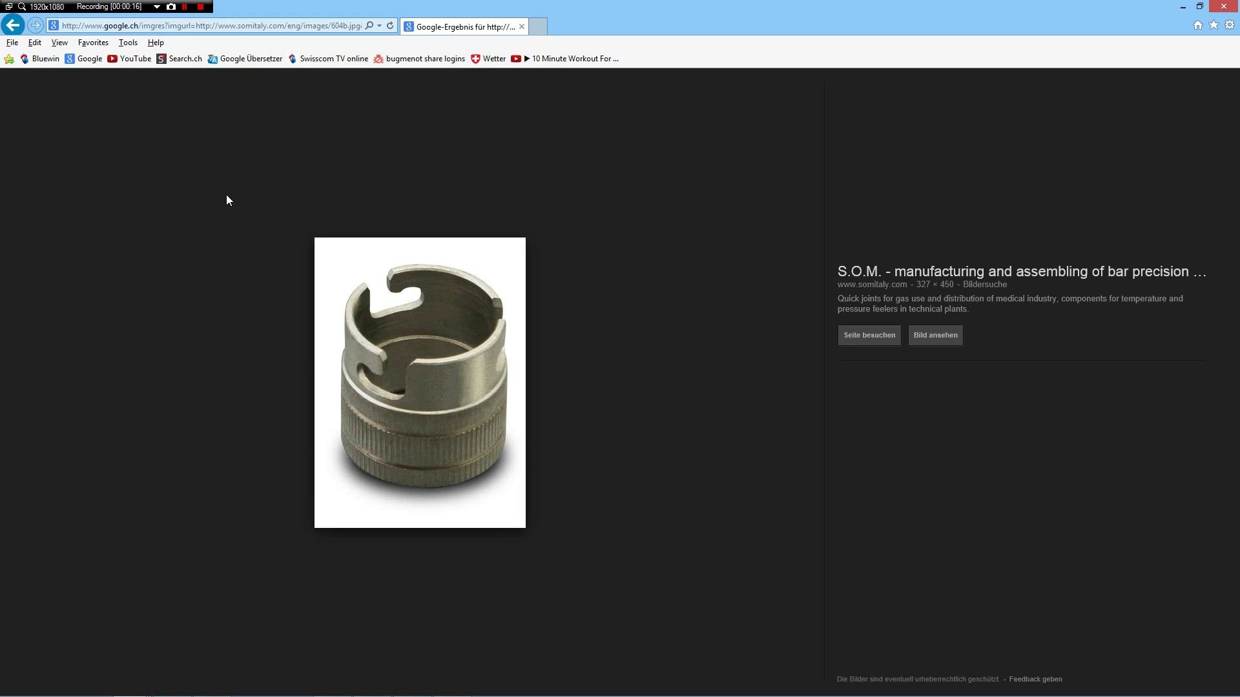
Step: Switch to MODO, create a flat square with the Cube primitive and set its X and Y size to 20 mm
key(alt+Tab)
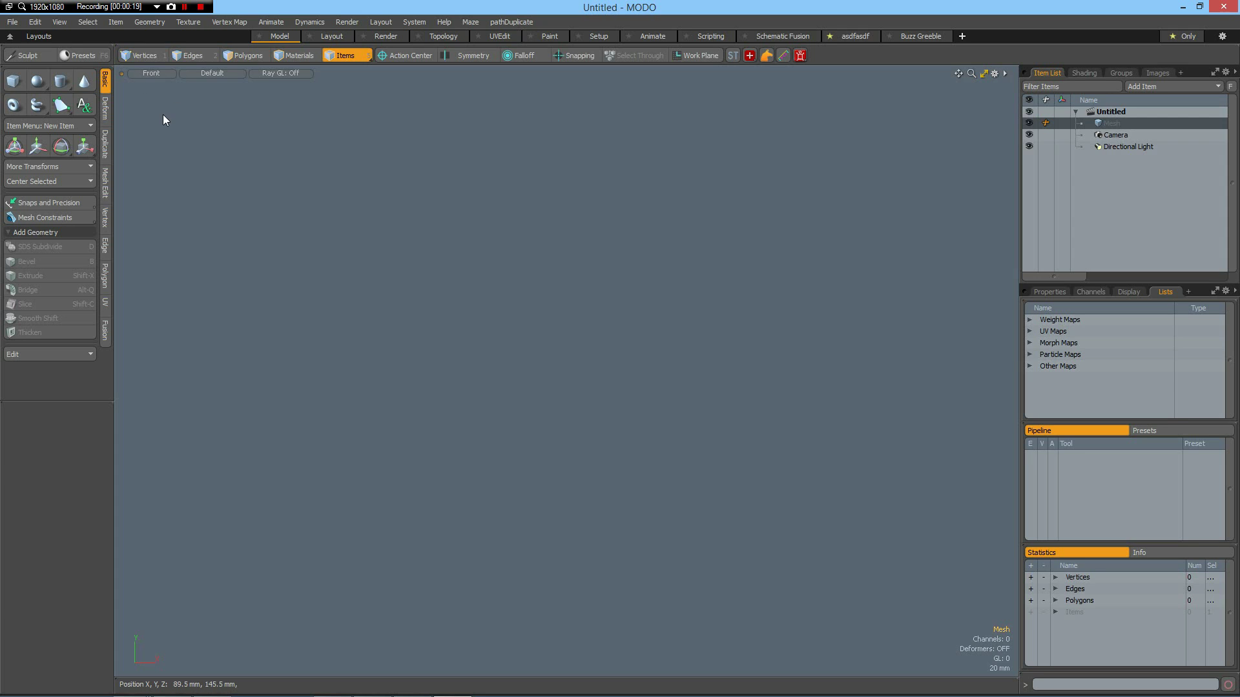
click(12, 84)
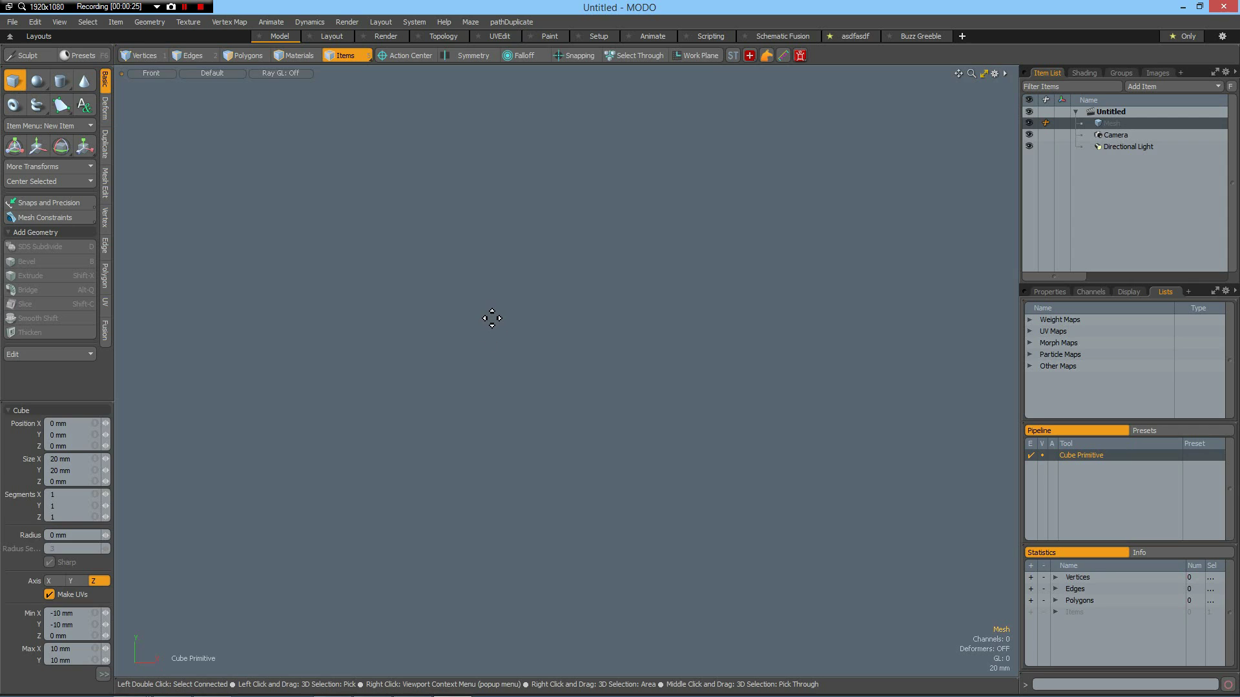
drag(487, 312, 549, 377)
click(84, 458)
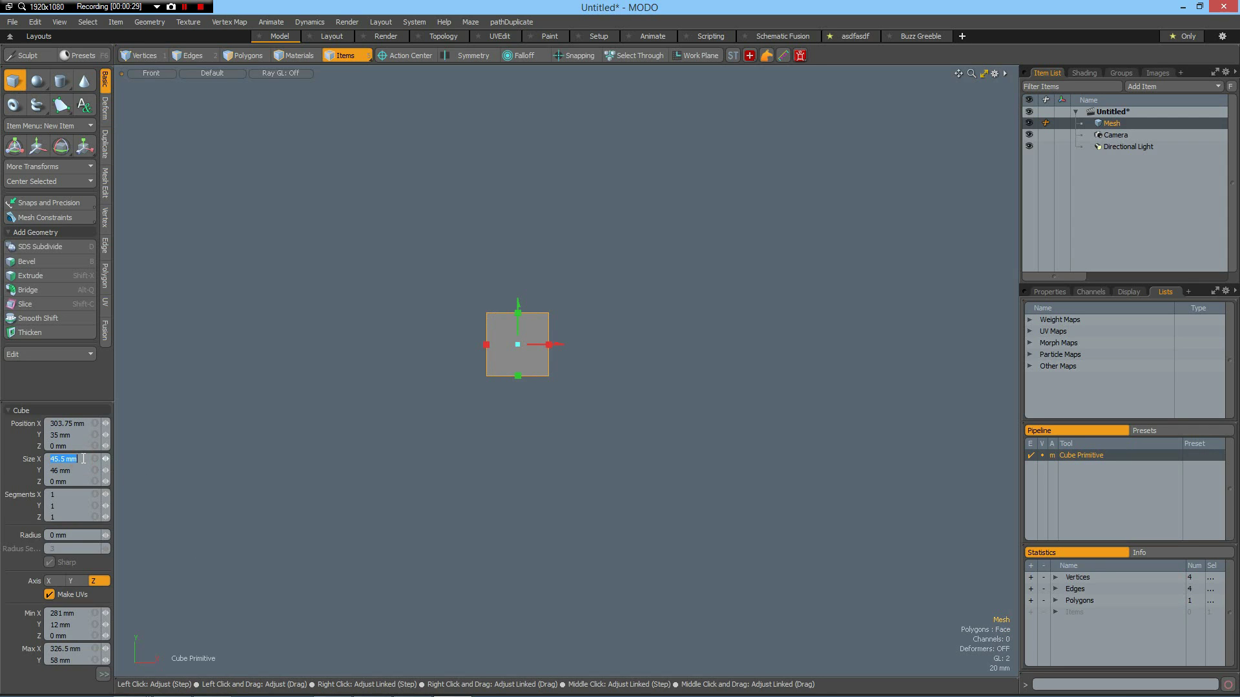
text(20)
key(Tab)
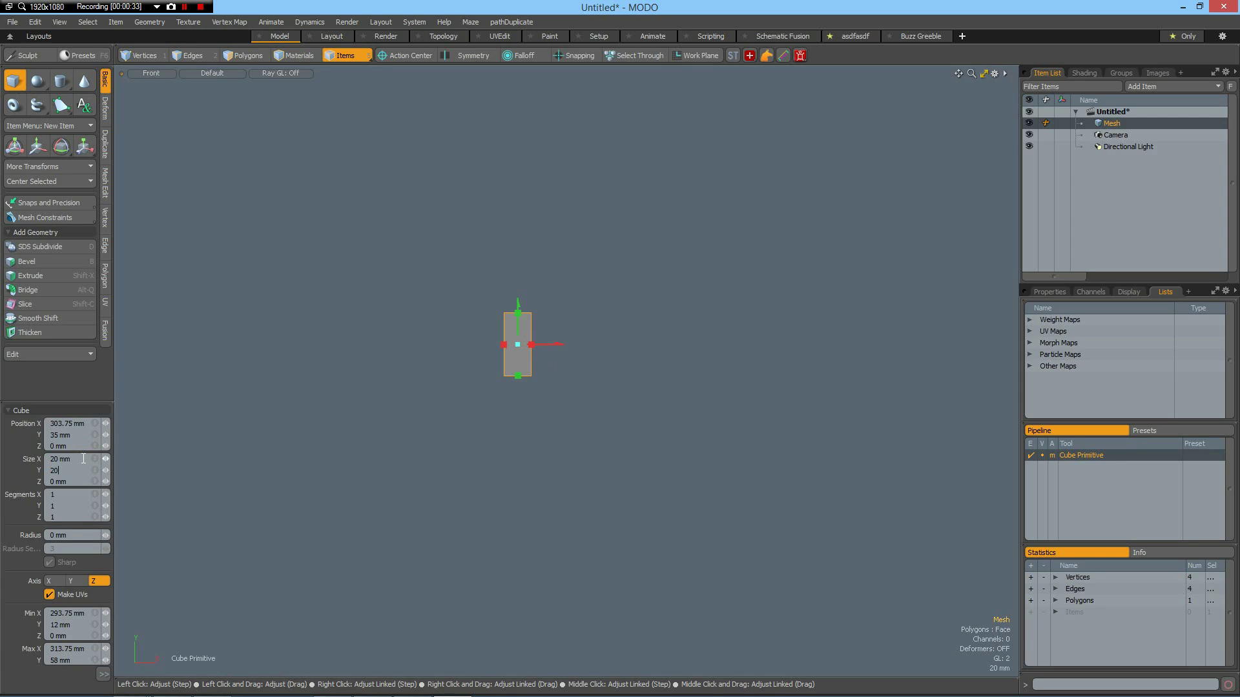
text(20)
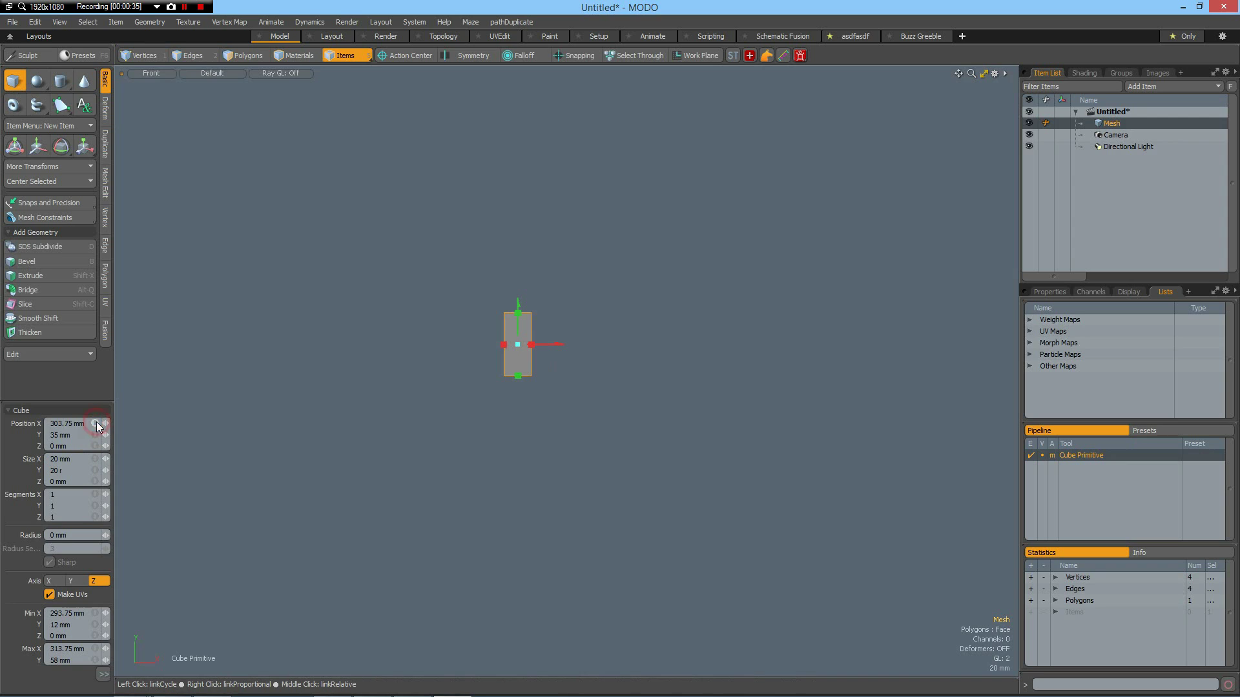
Step: Centre the square at the origin by setting its X, Y and Z position to 0 mm
click(96, 426)
text(0)
key(Return)
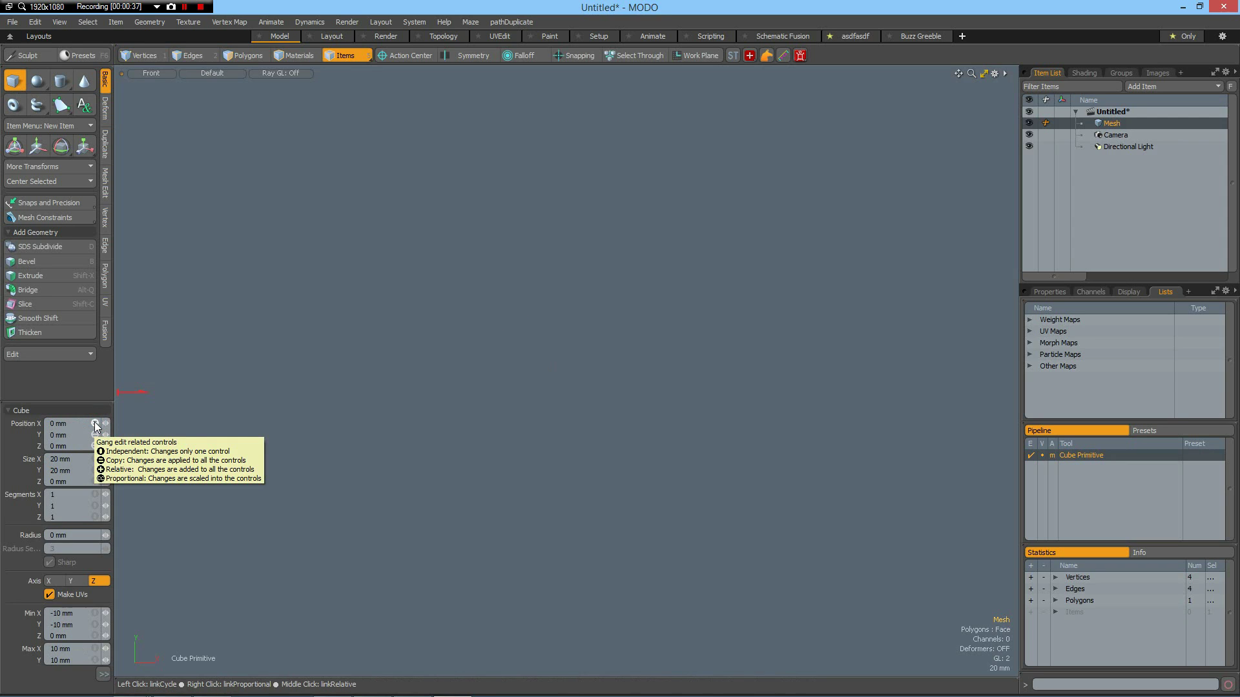
key(a)
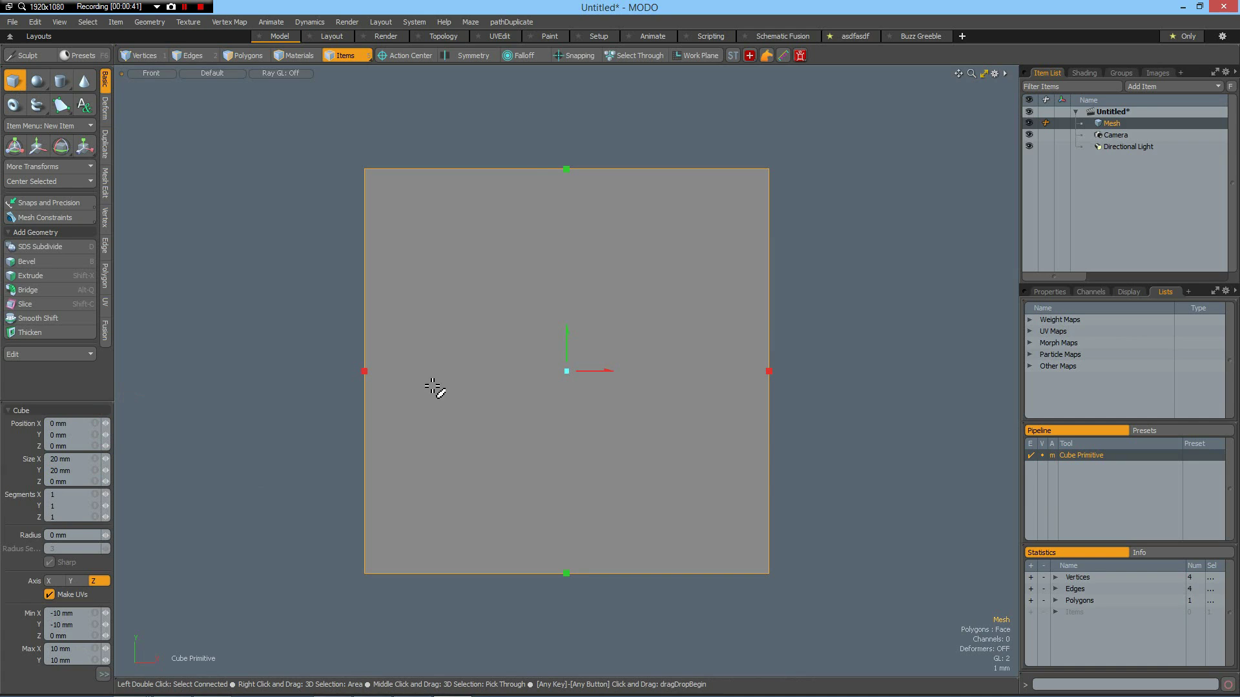
Step: Divide the square into ten equal columns using Loop Slice on its upper edge, with count 9 and Uniform mode
key(2)
click(540, 155)
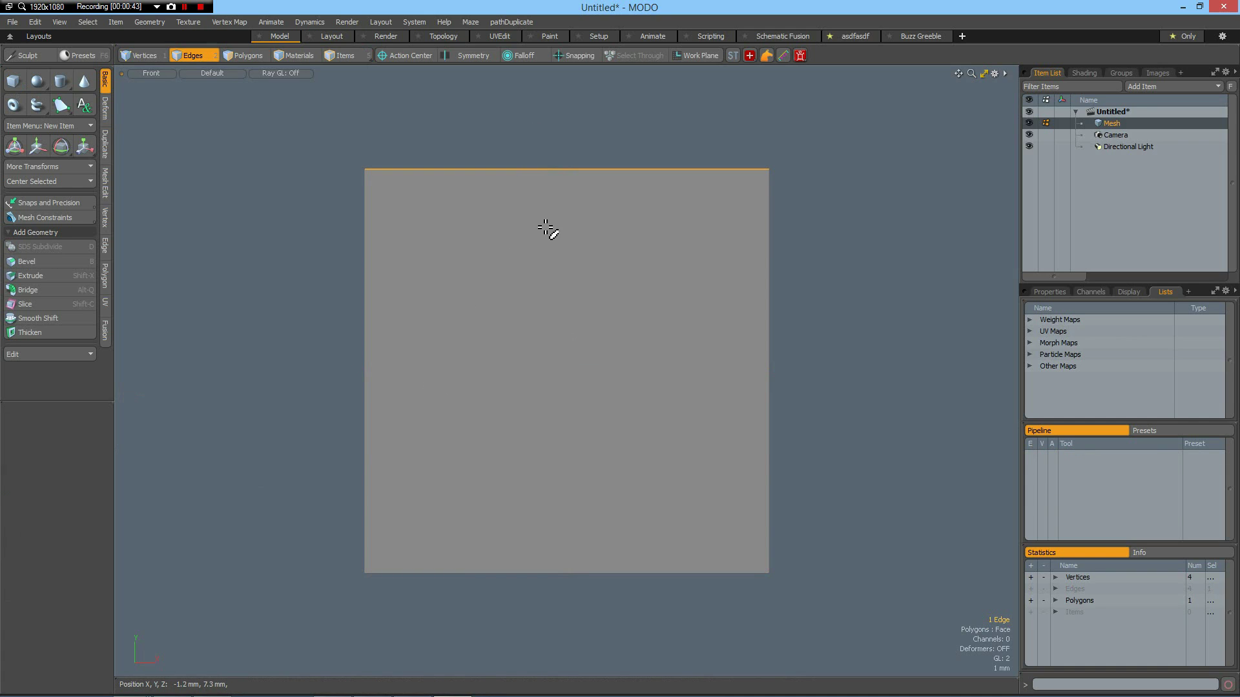
key(alt+c)
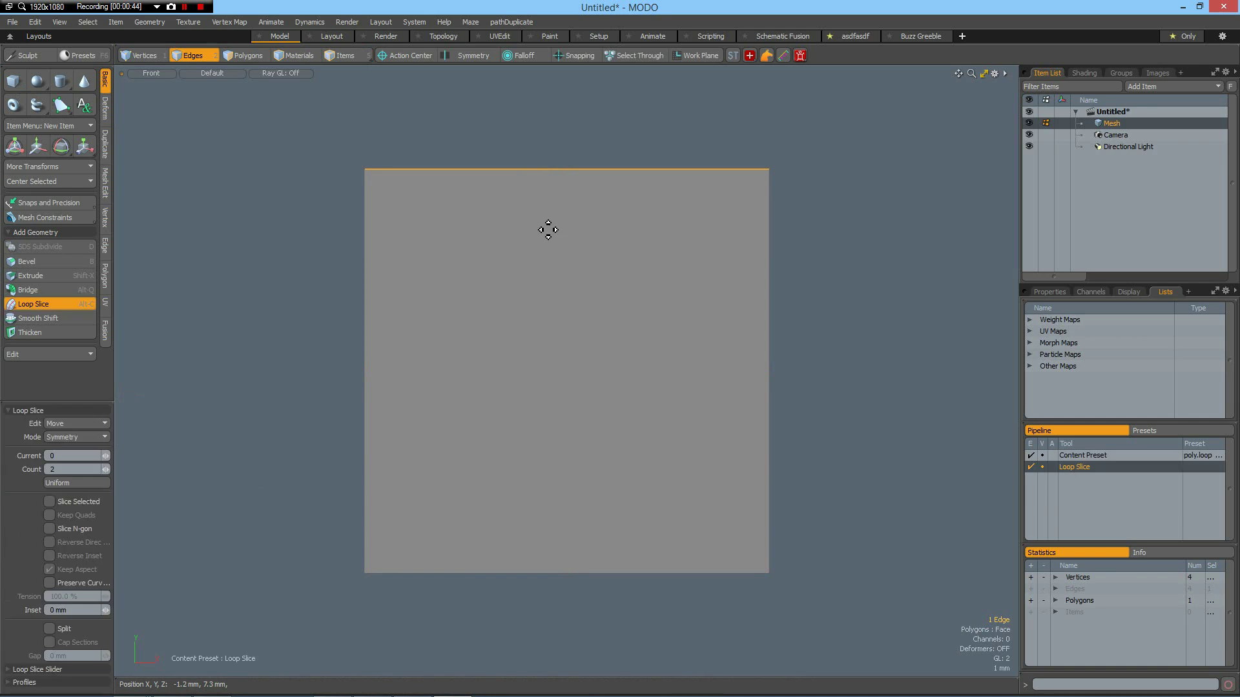
click(58, 470)
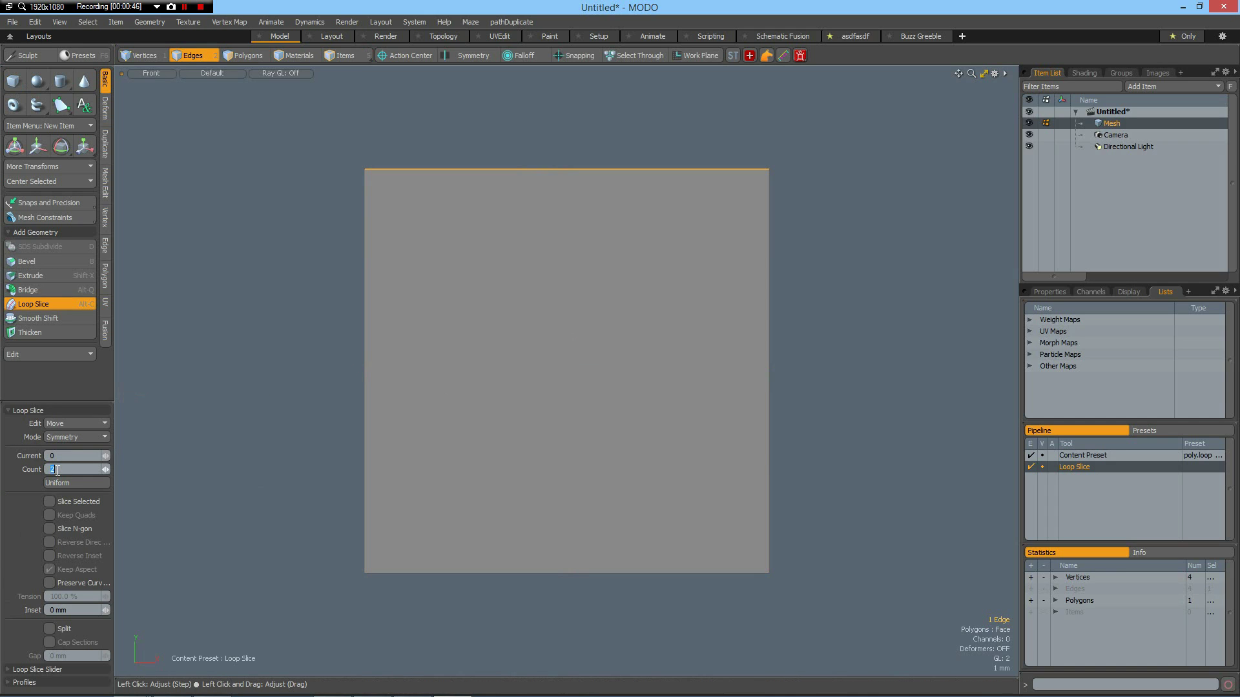
click(257, 411)
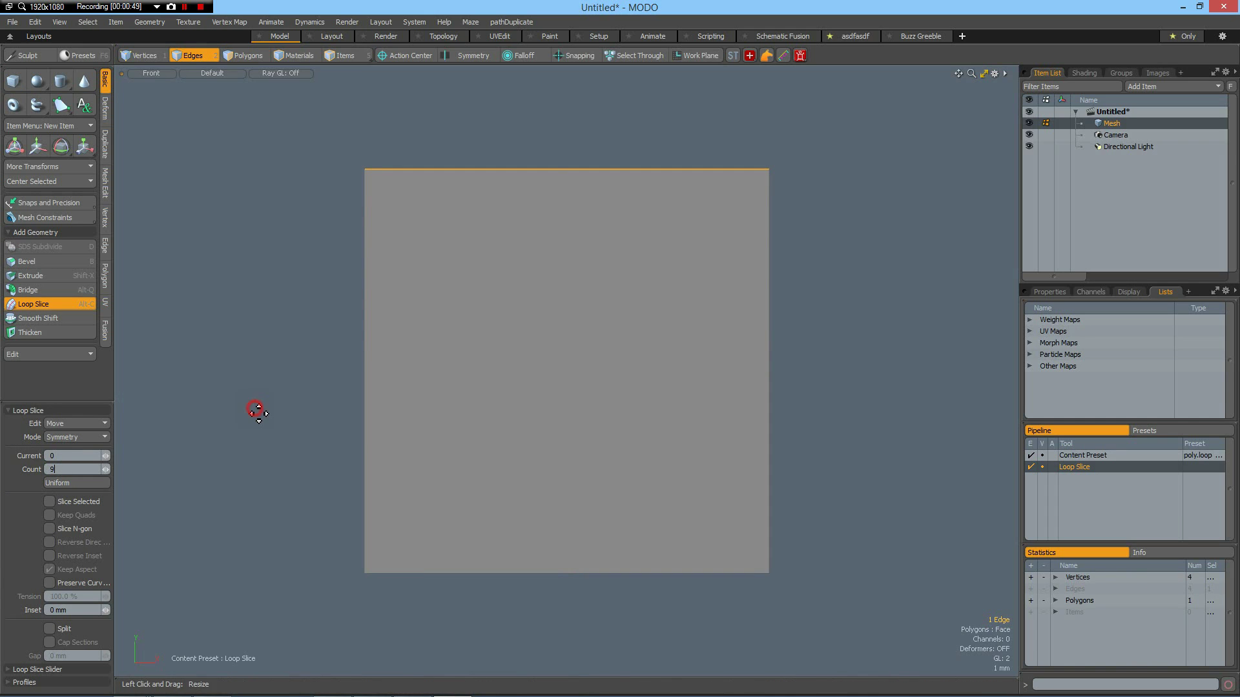
click(78, 437)
click(104, 427)
key(space)
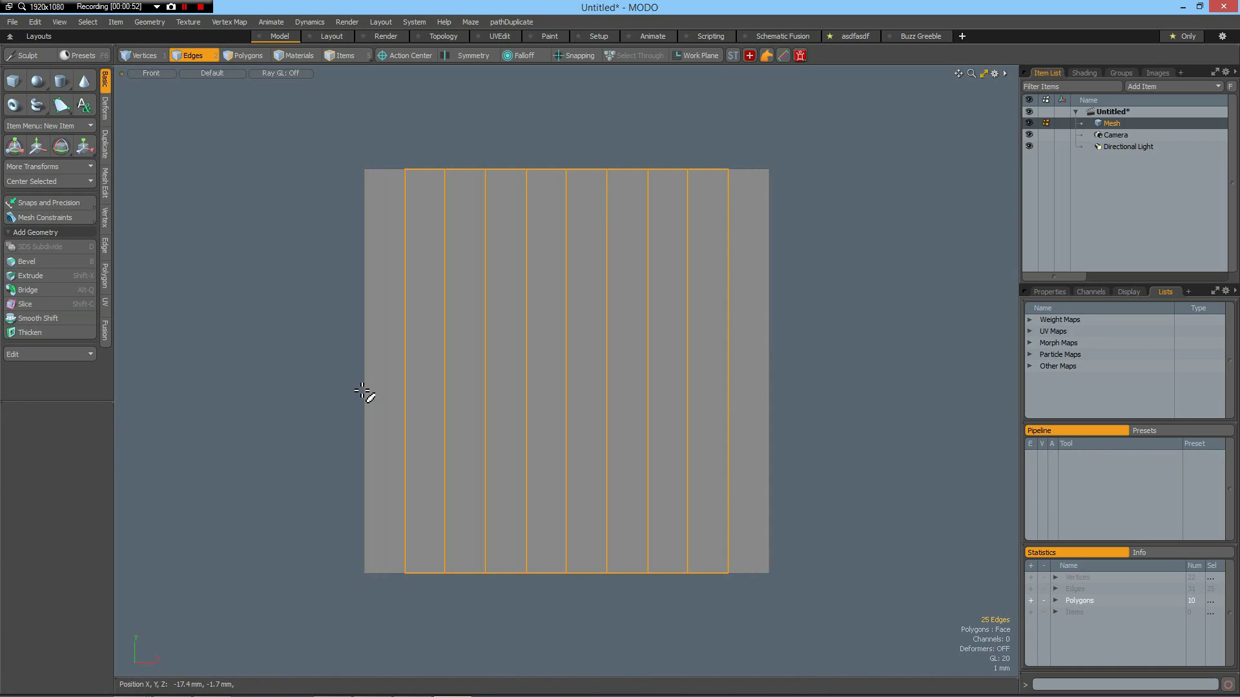
Step: Loop Slice a vertical edge with nine uniform cuts to form a 10 by 10 grid, and clear the edge selection
click(407, 401)
key(alt+c)
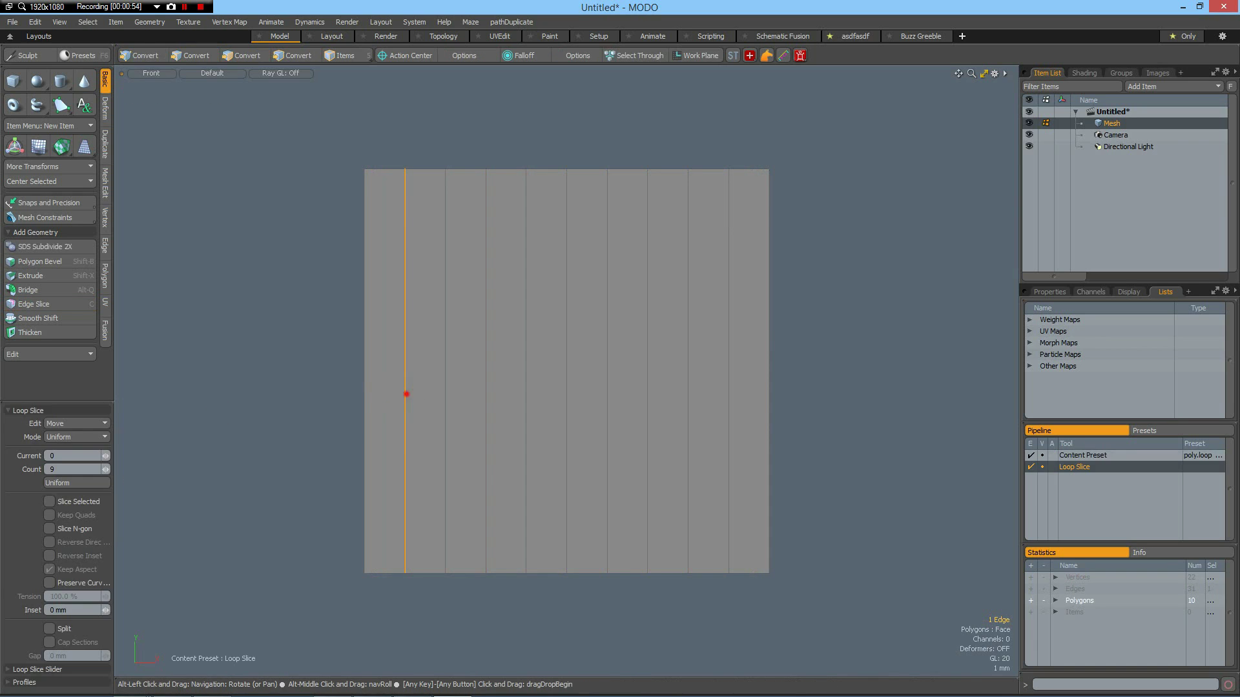
click(403, 391)
key(space)
click(241, 366)
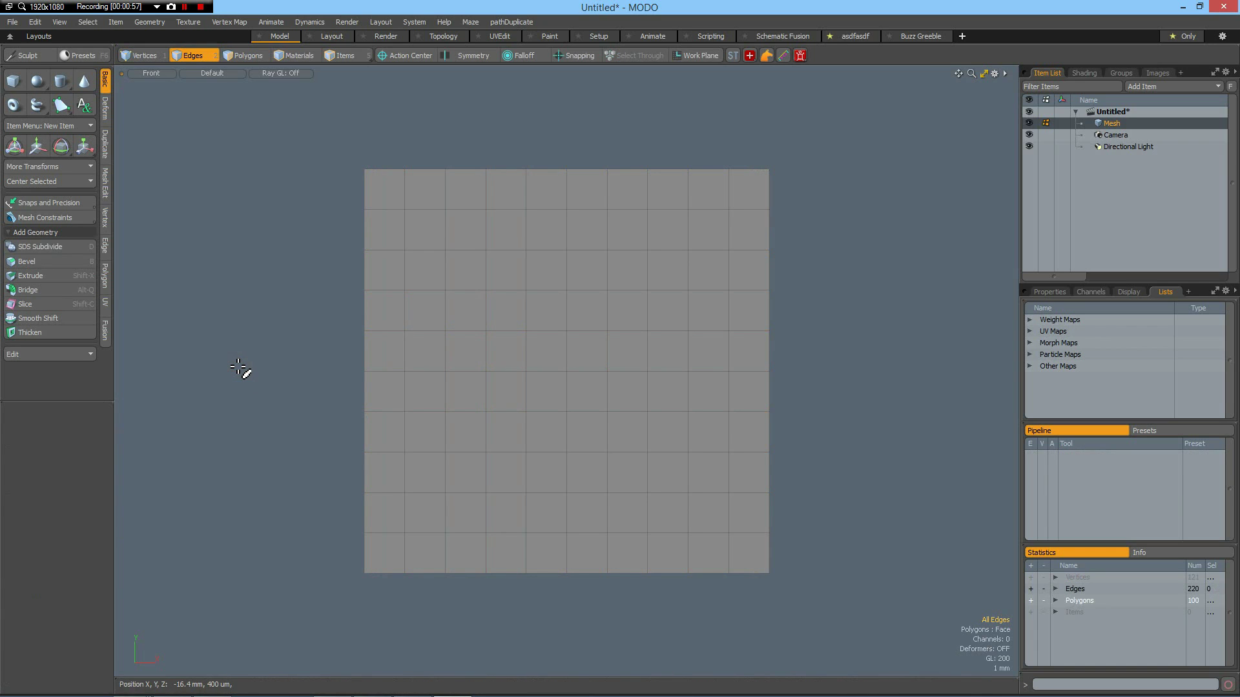
Step: Turn on the workplane grid display in the viewport
key(ctrl)
key(ctrl+3)
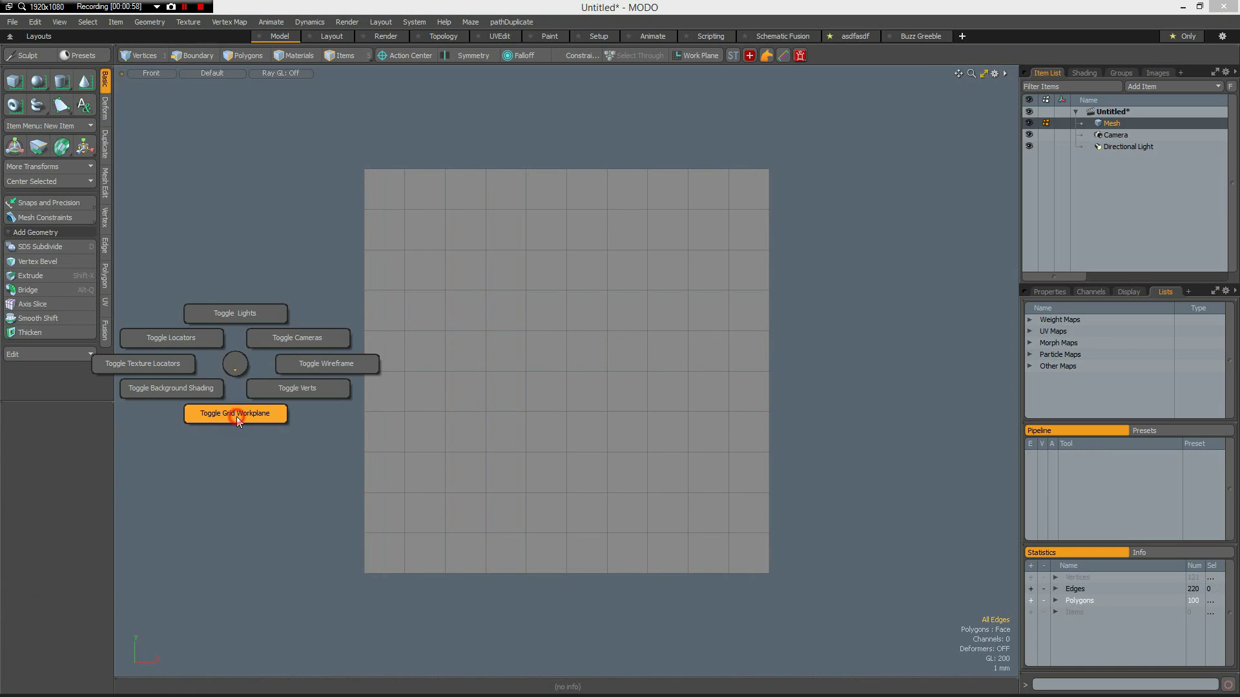
click(237, 417)
scroll(240, 419, down, 2)
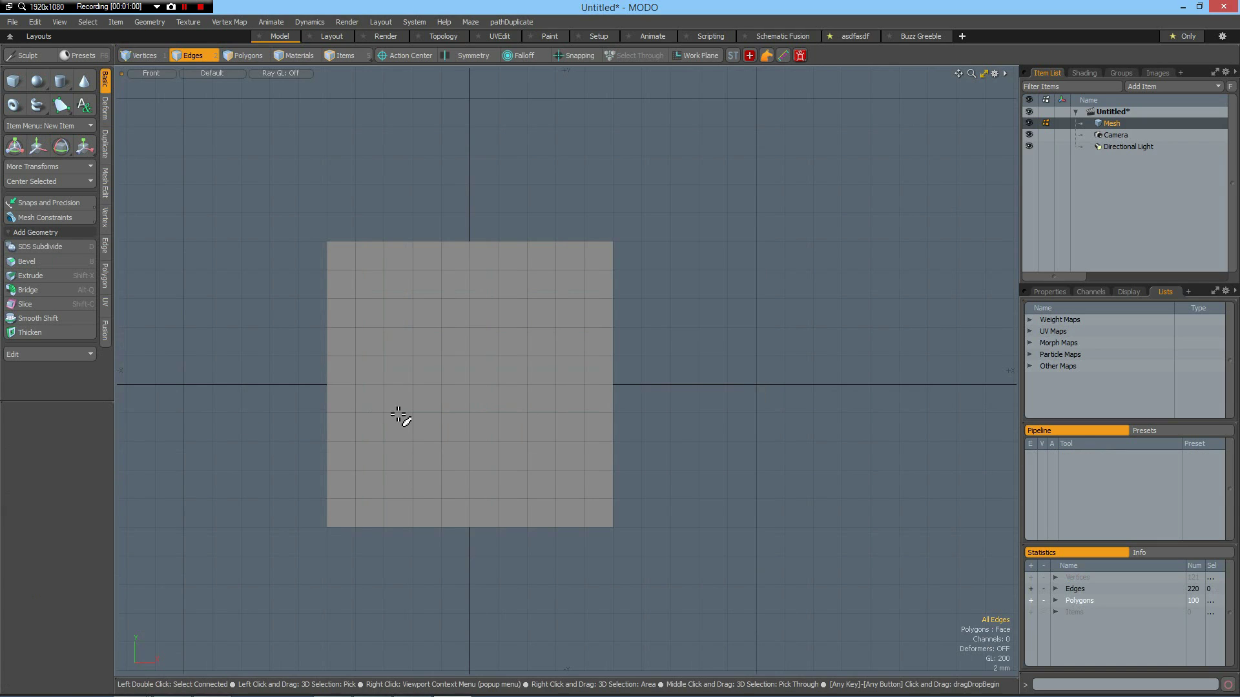
alt+drag(423, 418, 512, 413)
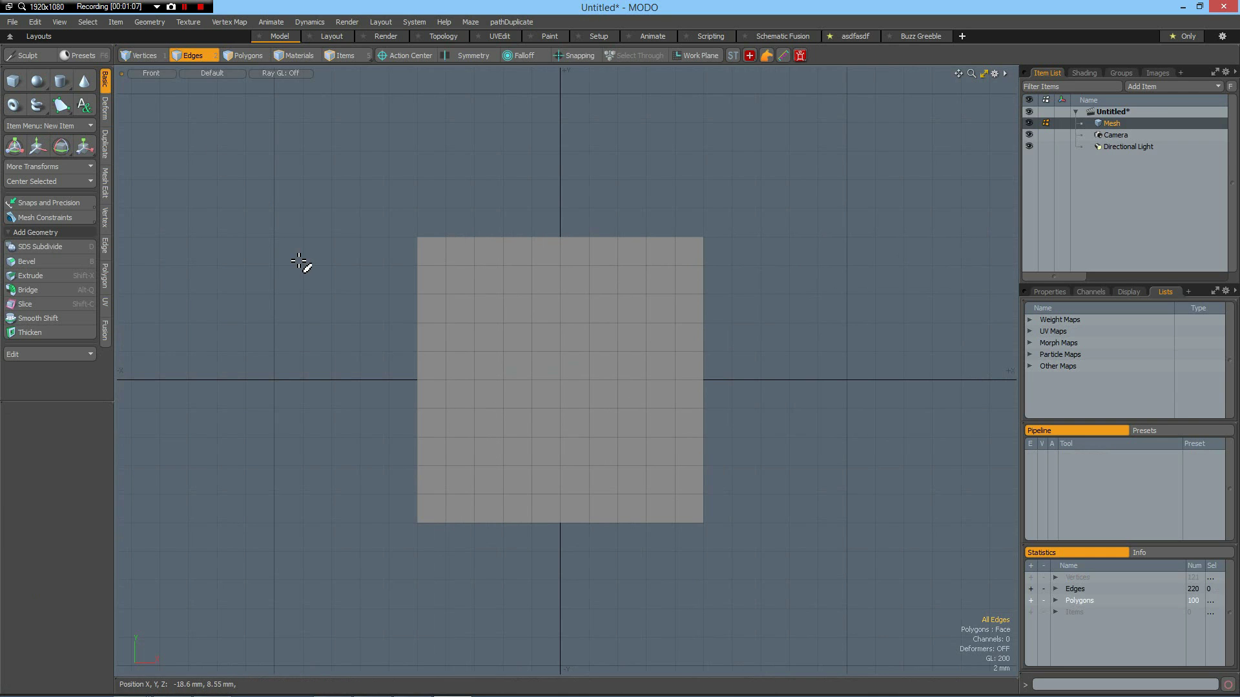
Step: Cut a hooked slot by deleting the polygons in columns 6–8 of rows 1–7, columns 3–5 of rows 5–7, and column 3 of row 4
key(3)
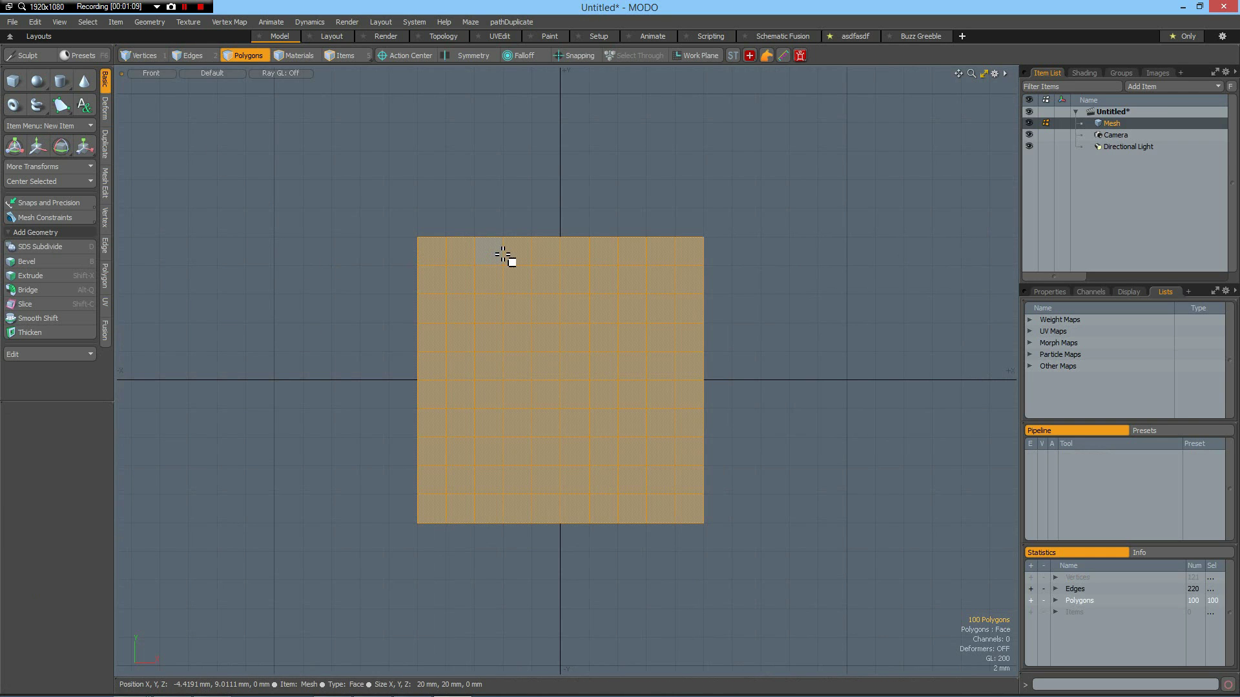
drag(558, 230, 655, 419)
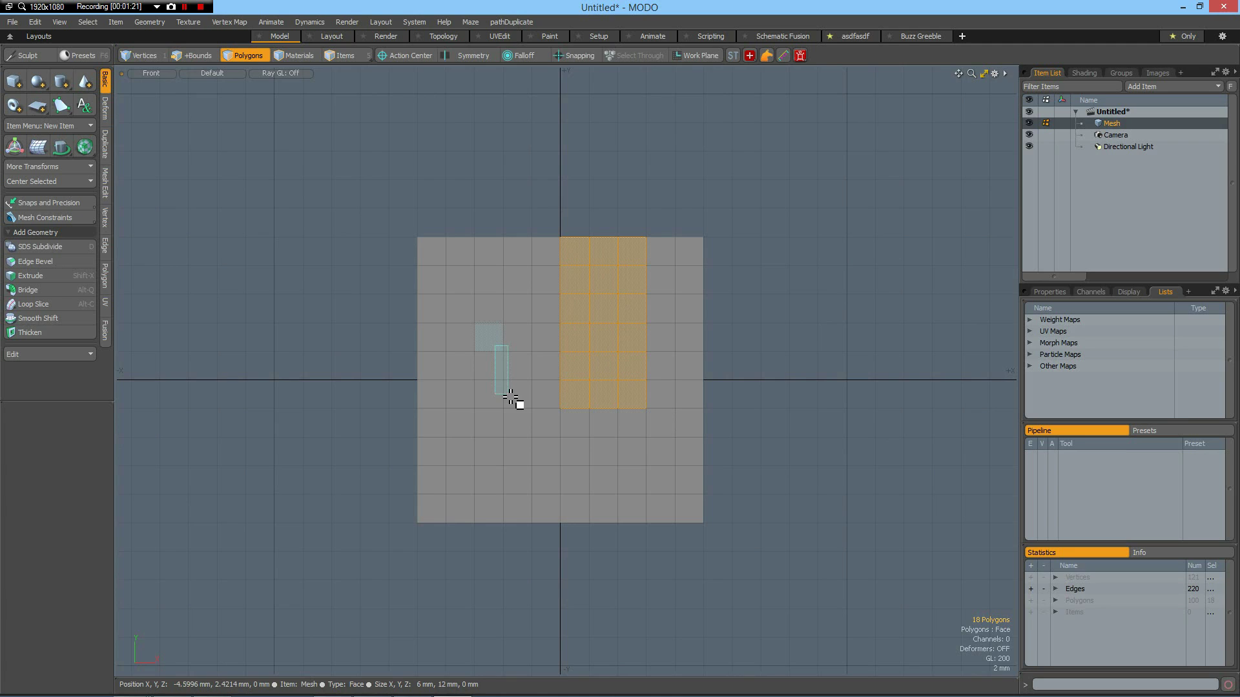
shift+drag(511, 397, 579, 418)
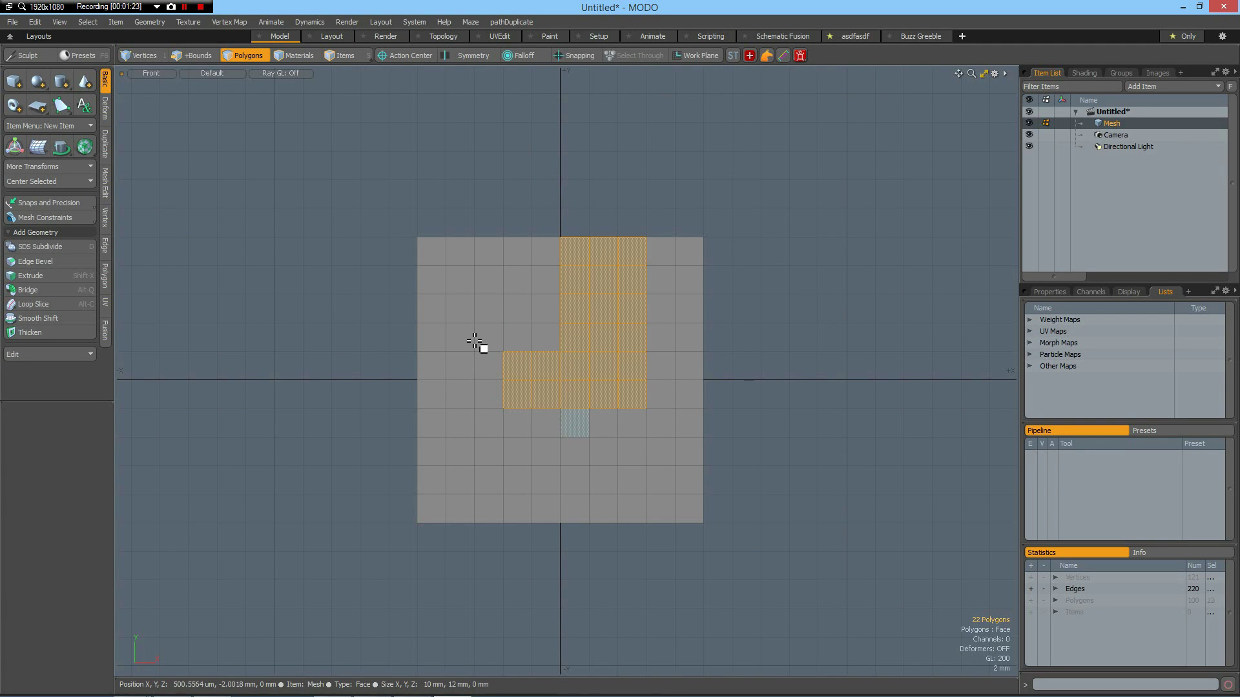
shift+right_drag(469, 320, 518, 424)
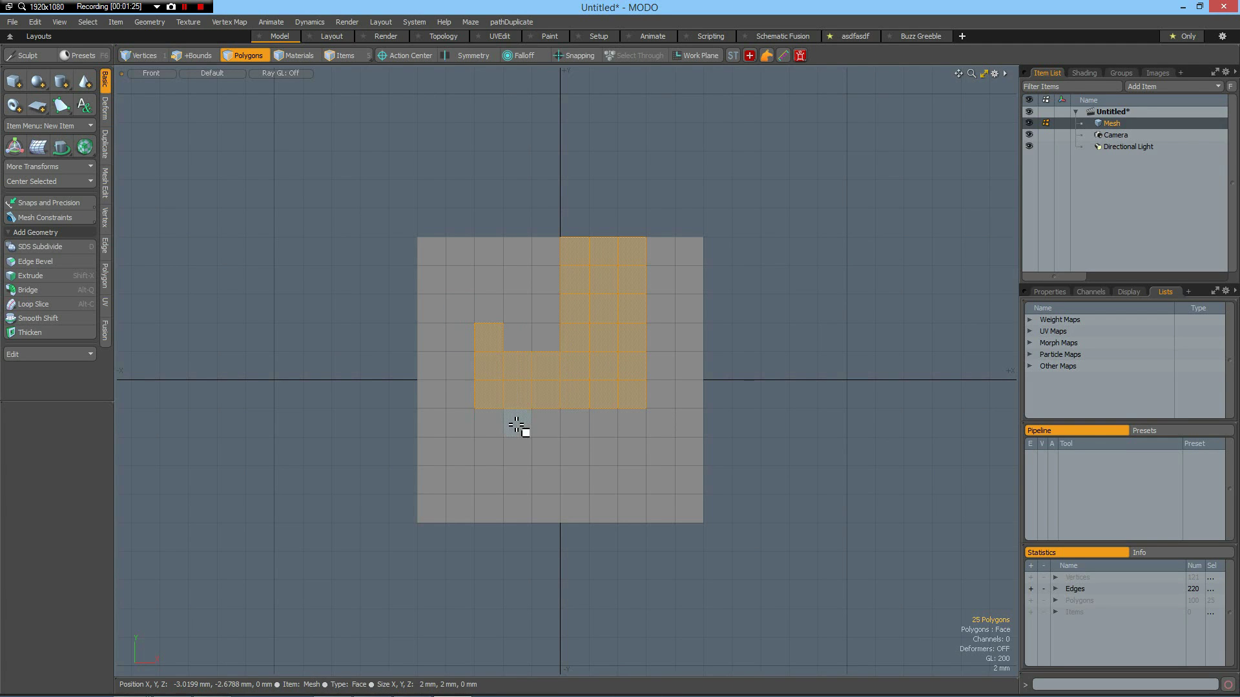
shift+drag(469, 402, 652, 449)
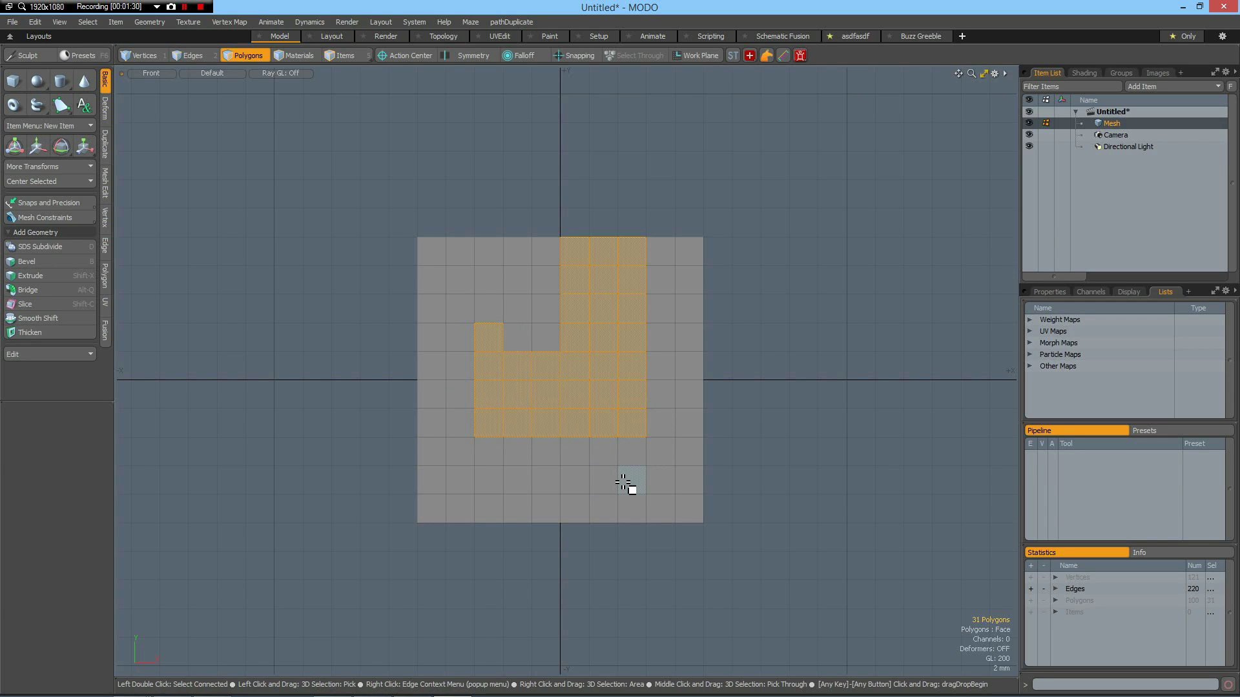
key(Delete)
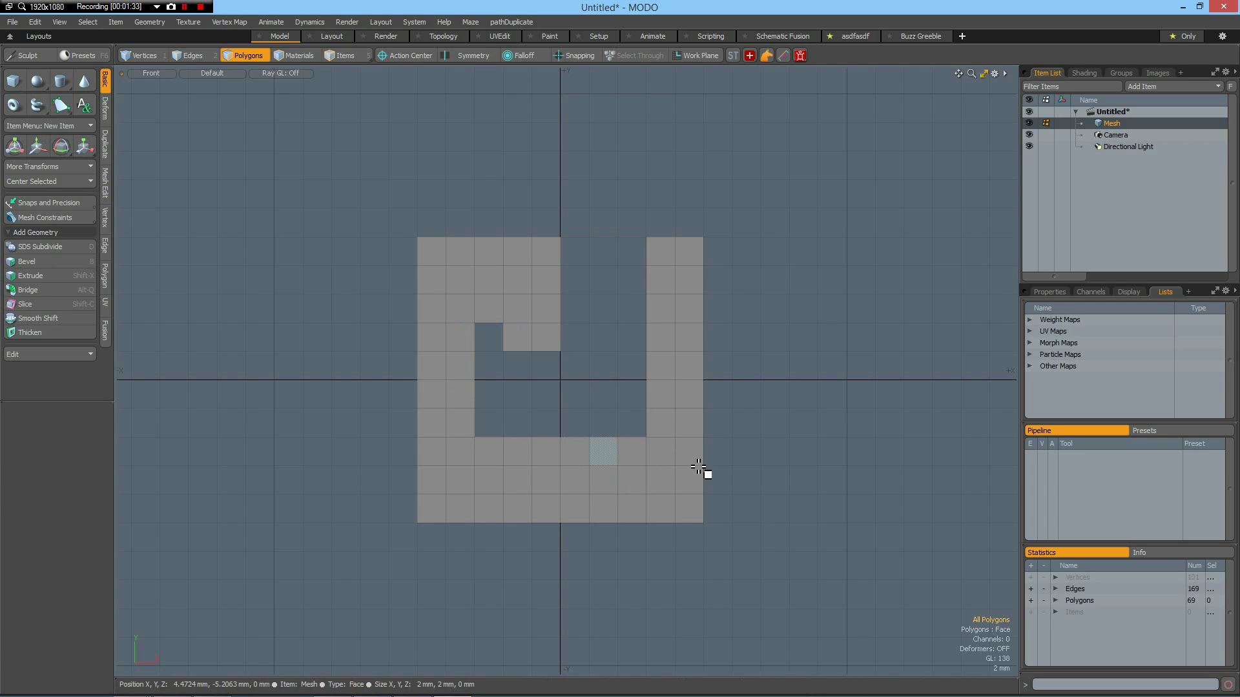
Step: Clone the mesh's rightmost column of ten polygons 14 times along X with an offset of 2 mm
alt+drag(644, 458, 517, 471)
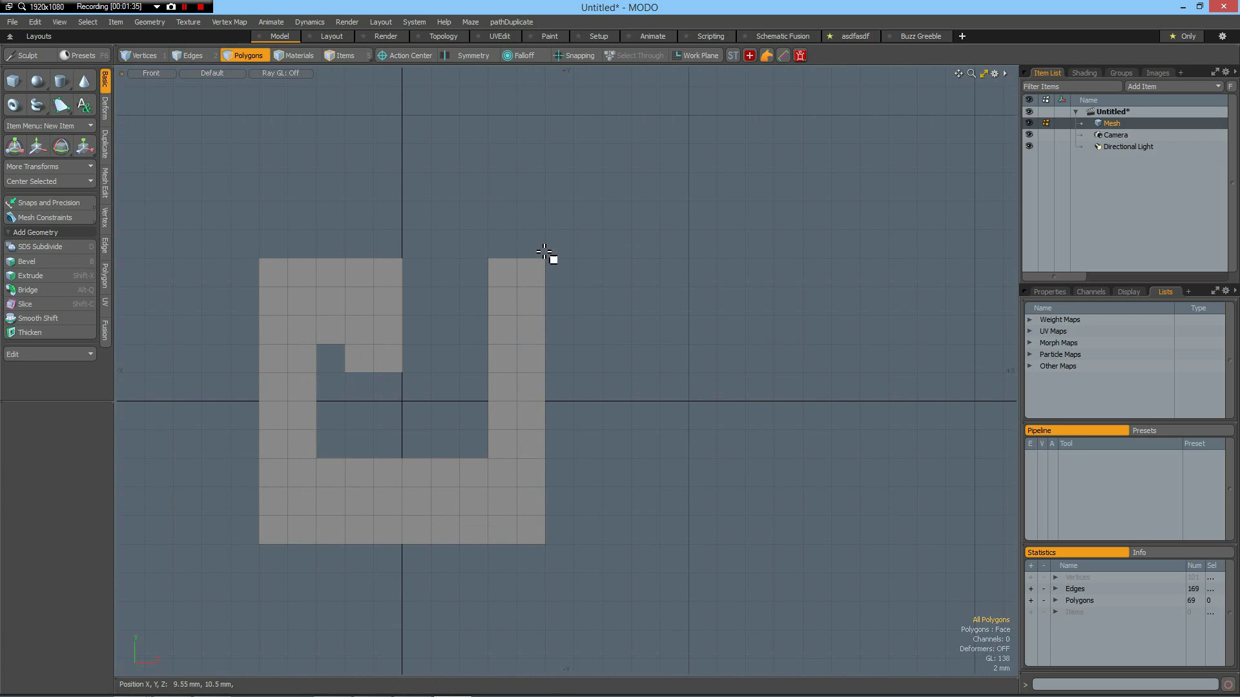
drag(532, 251, 543, 579)
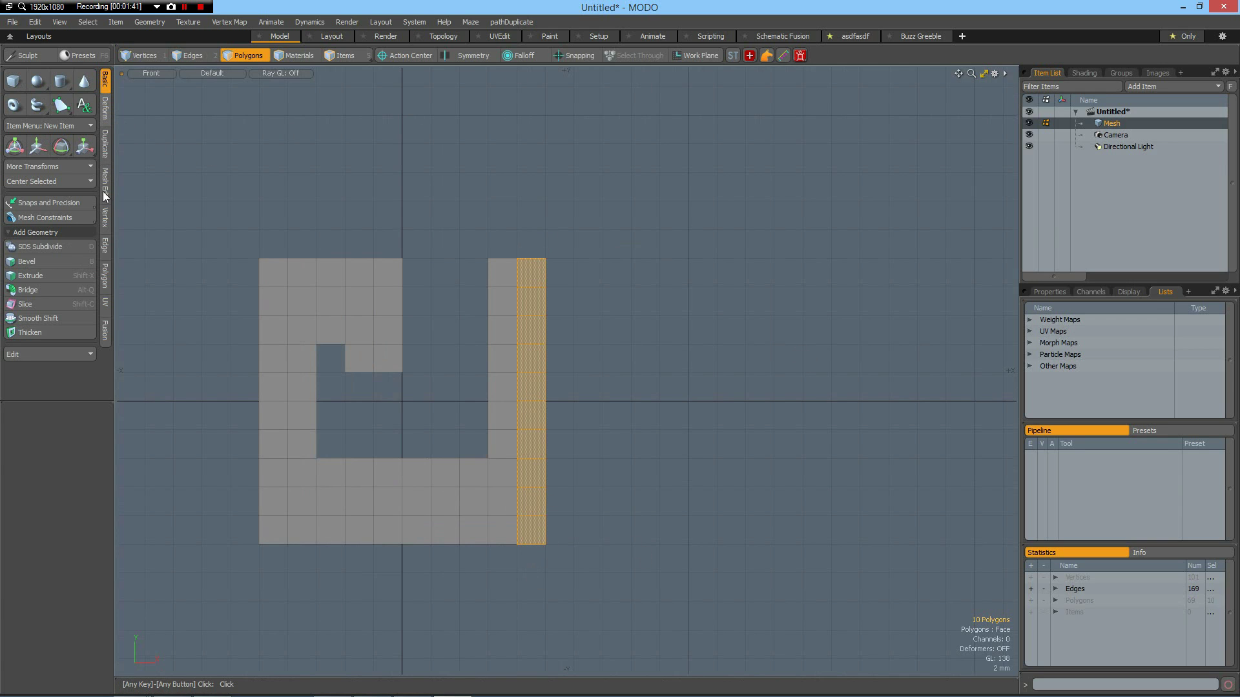
click(106, 146)
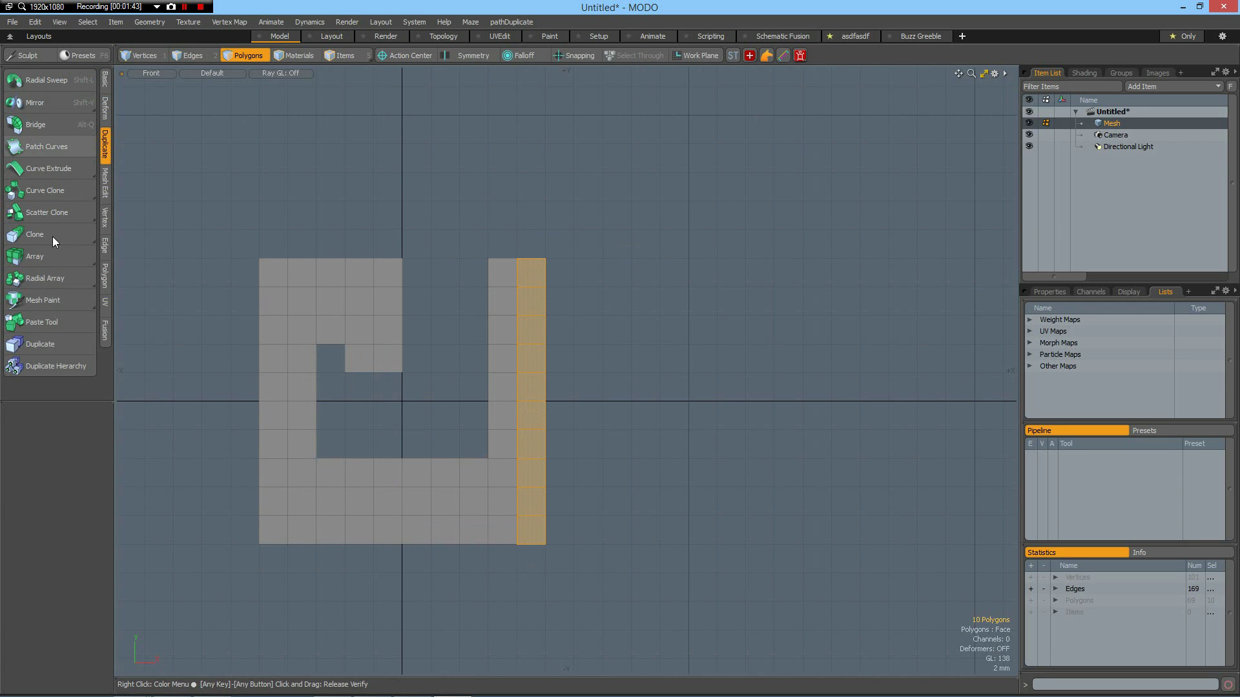
click(48, 234)
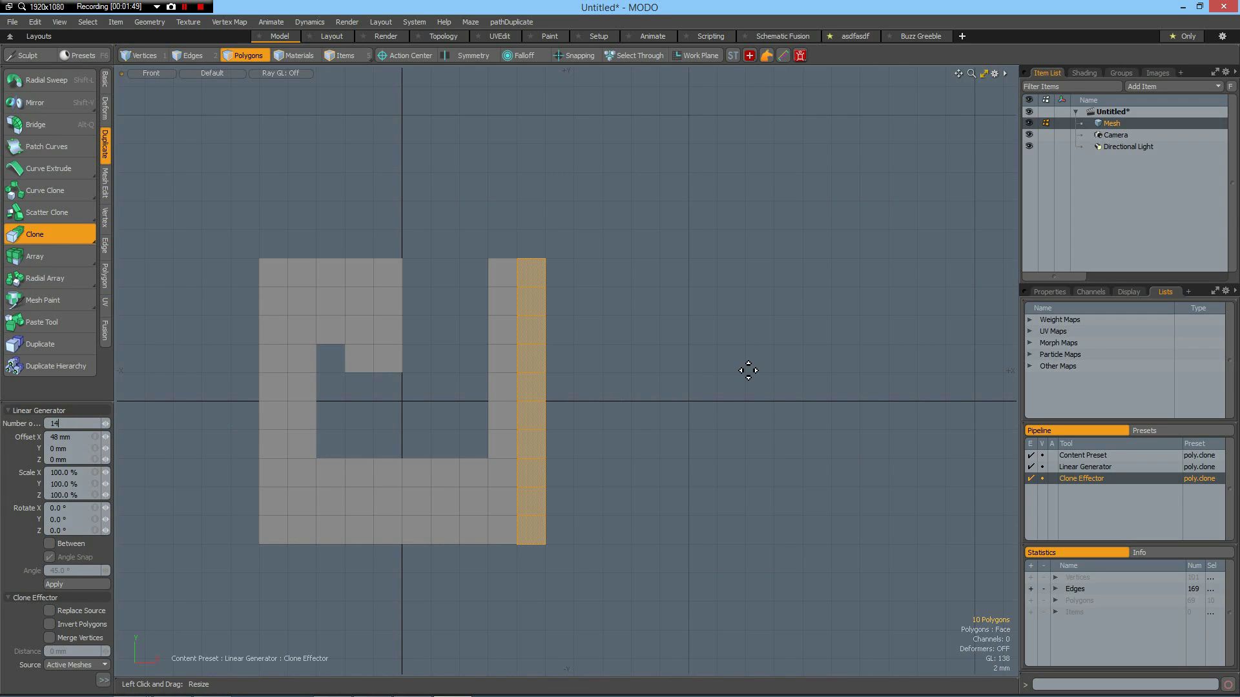
click(586, 360)
drag(615, 355, 652, 360)
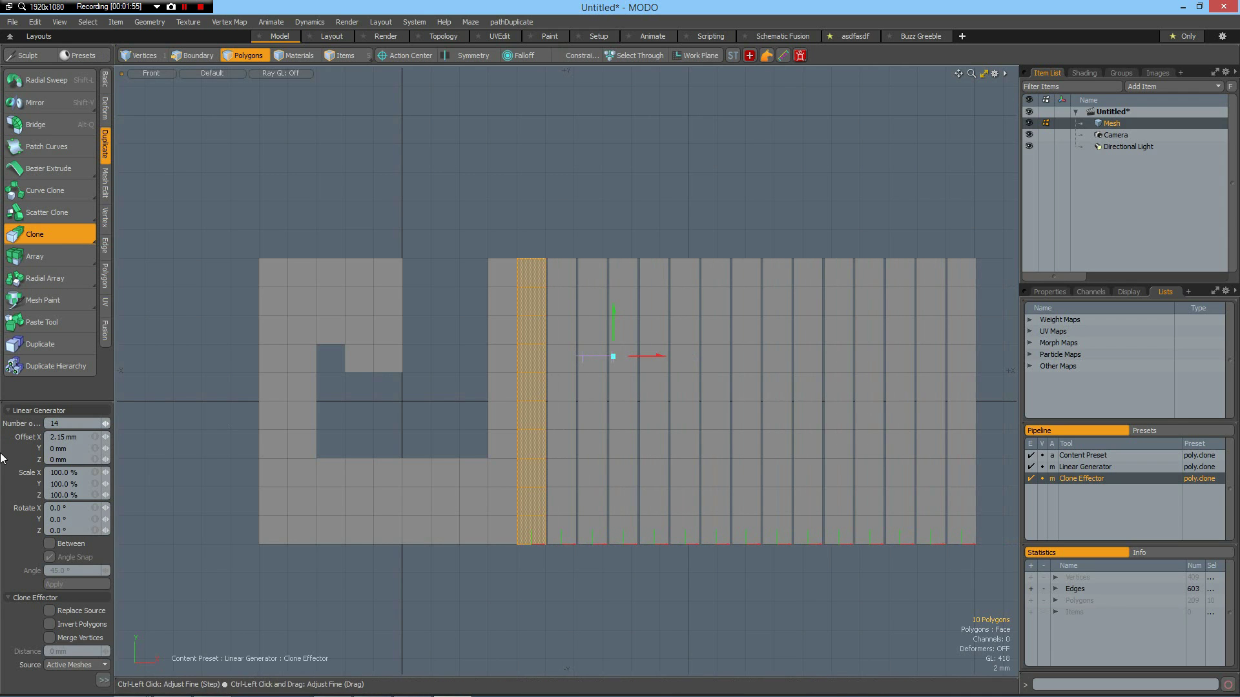
click(81, 438)
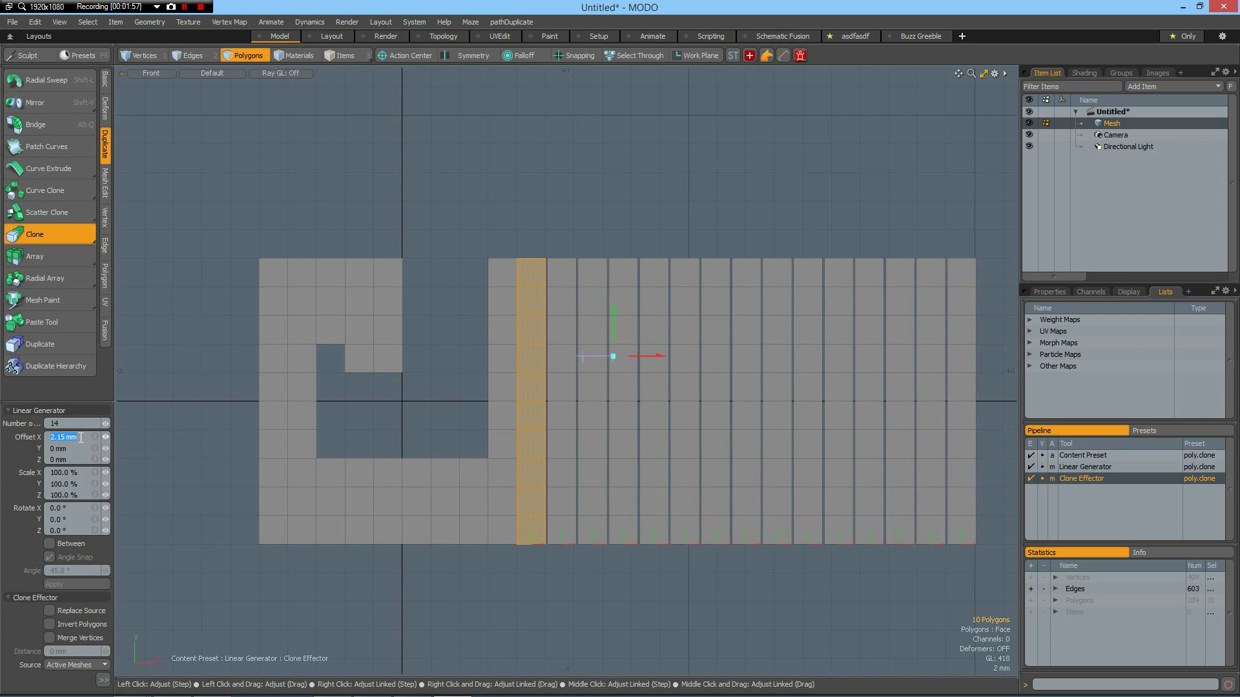
text(2)
key(Return)
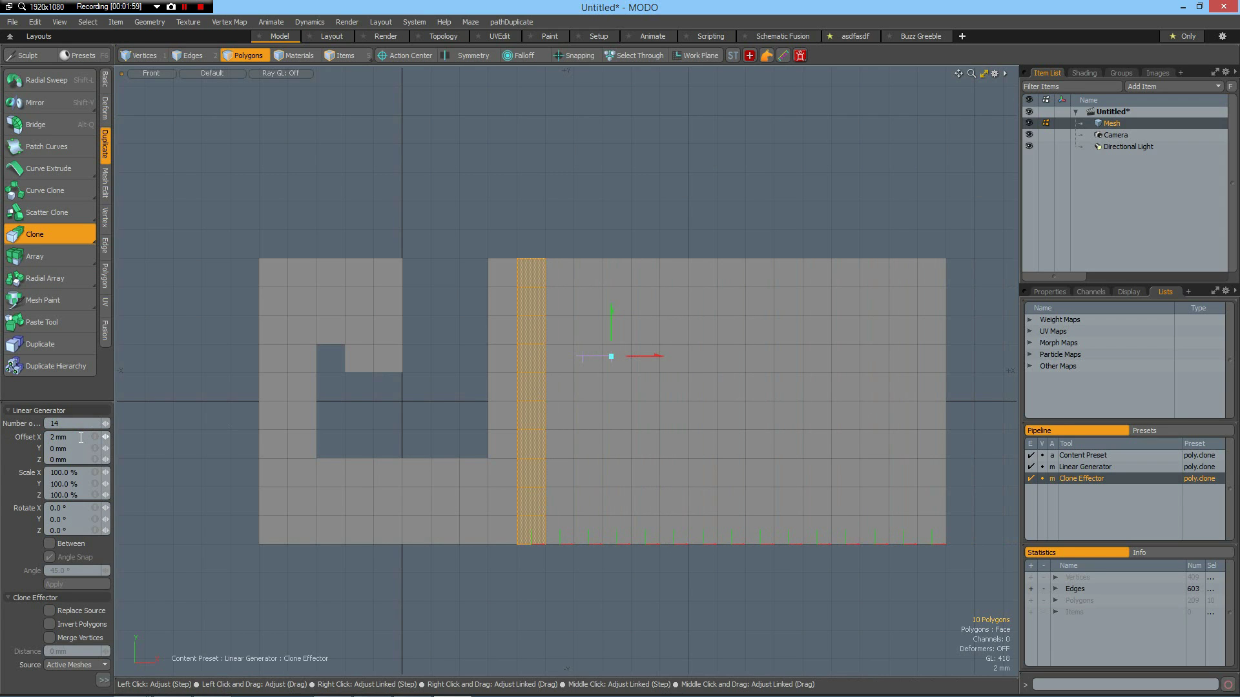
key(space)
scroll(601, 396, down, 2)
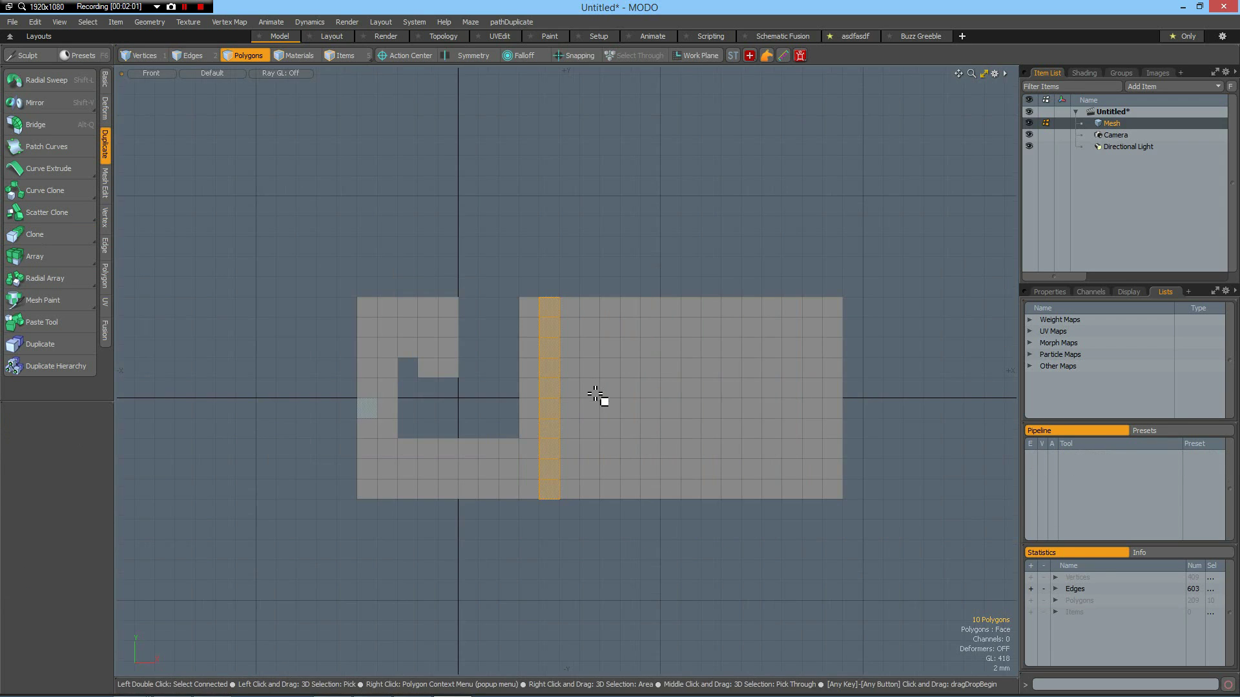
Step: Clear the vertex selection and turn on snapping to vertices for the Clone tool
alt+shift+drag(617, 575, 456, 548)
key(1)
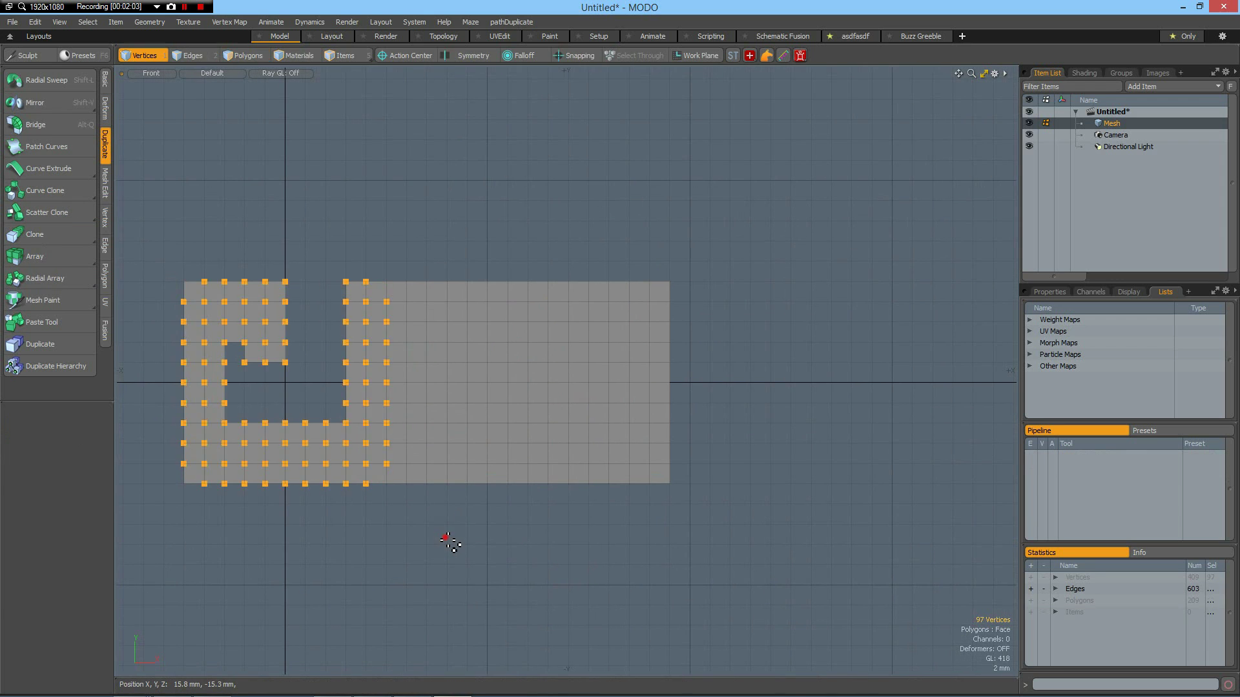
click(446, 540)
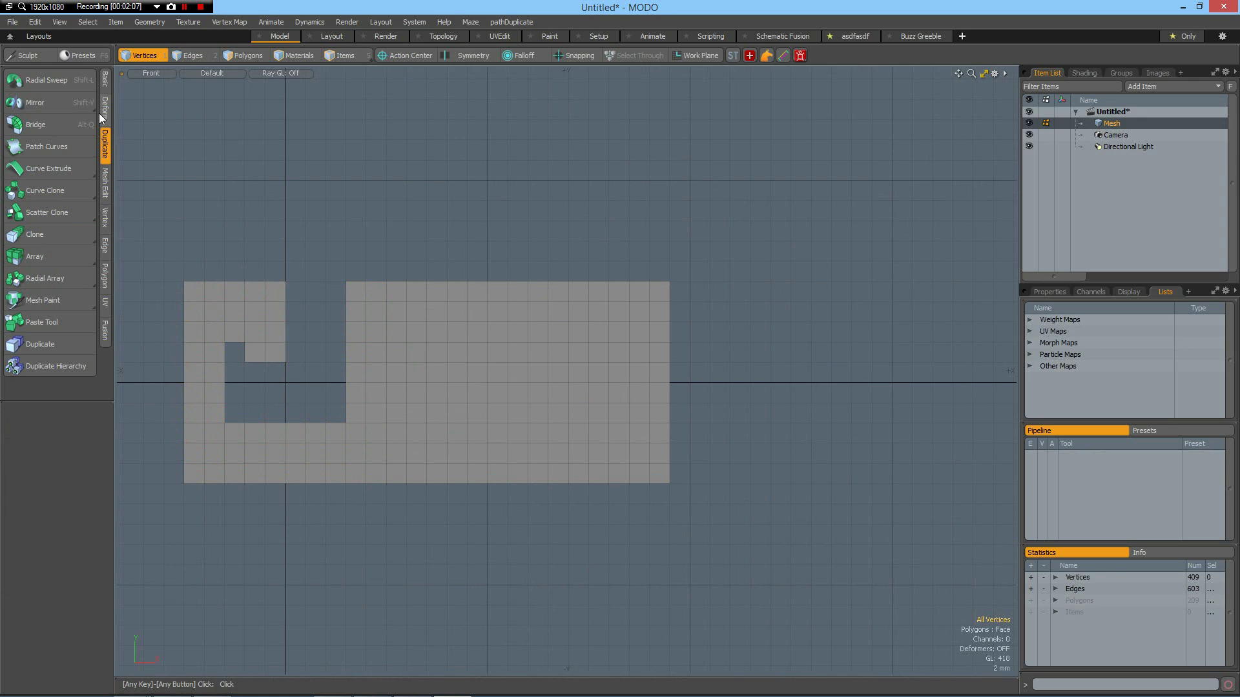
click(33, 233)
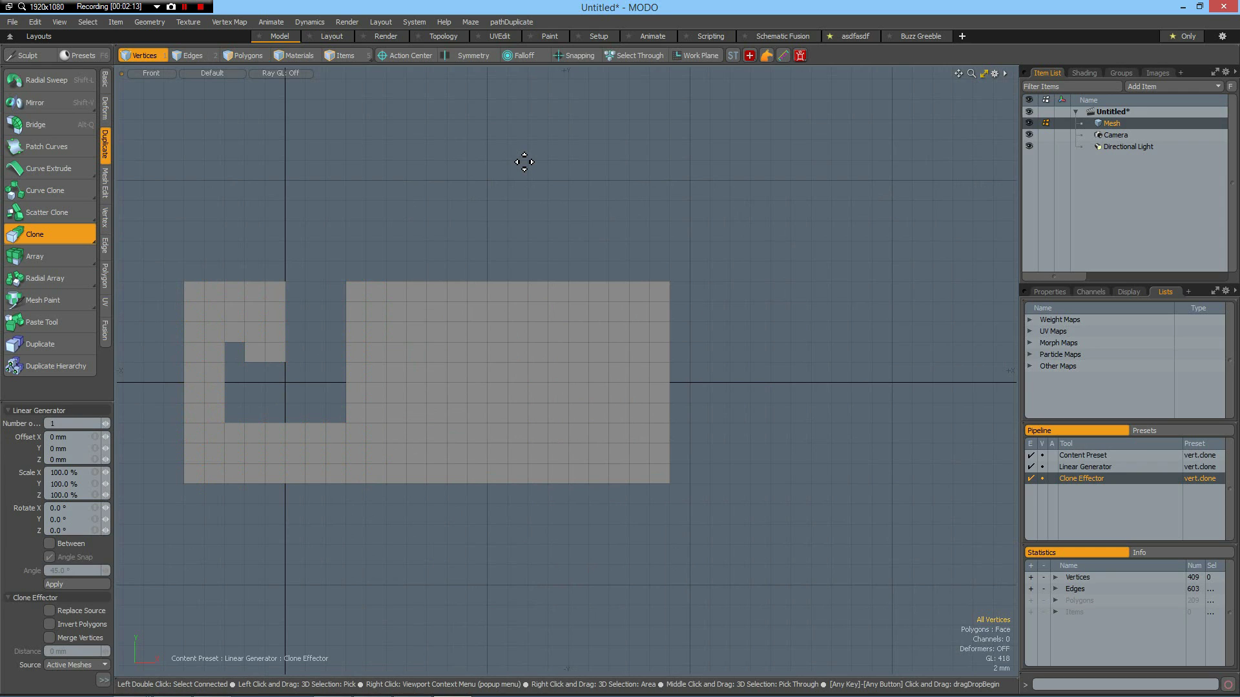
key(x)
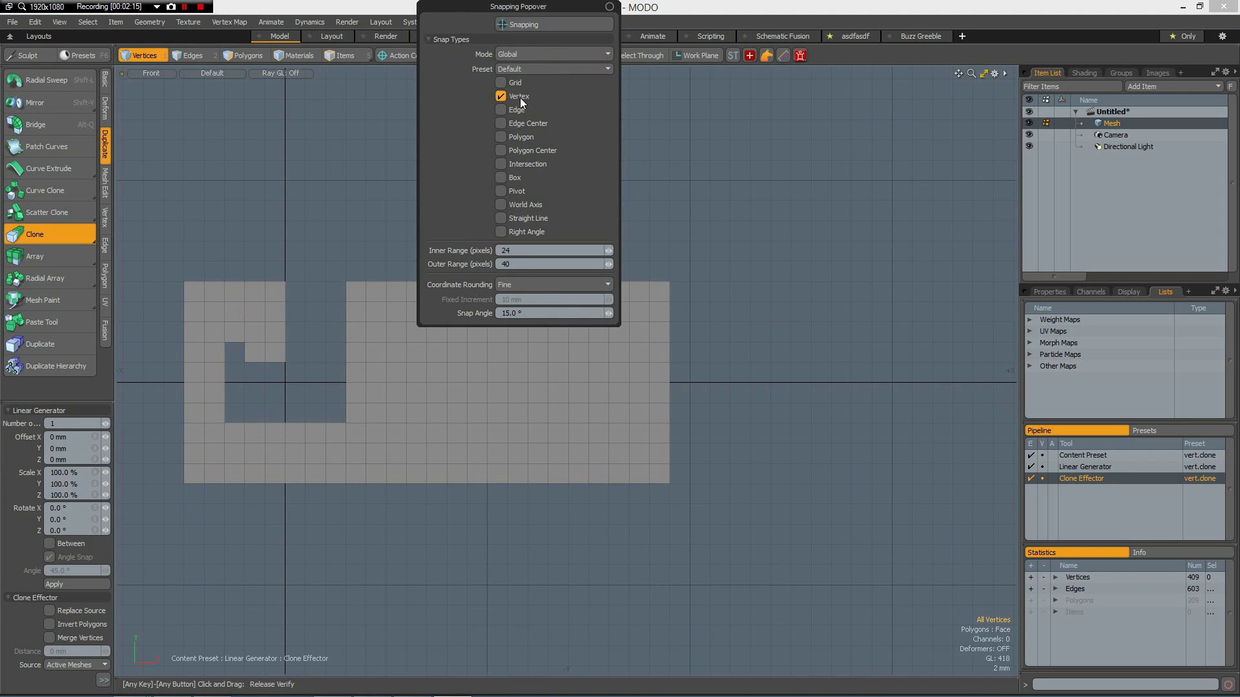
key(Escape)
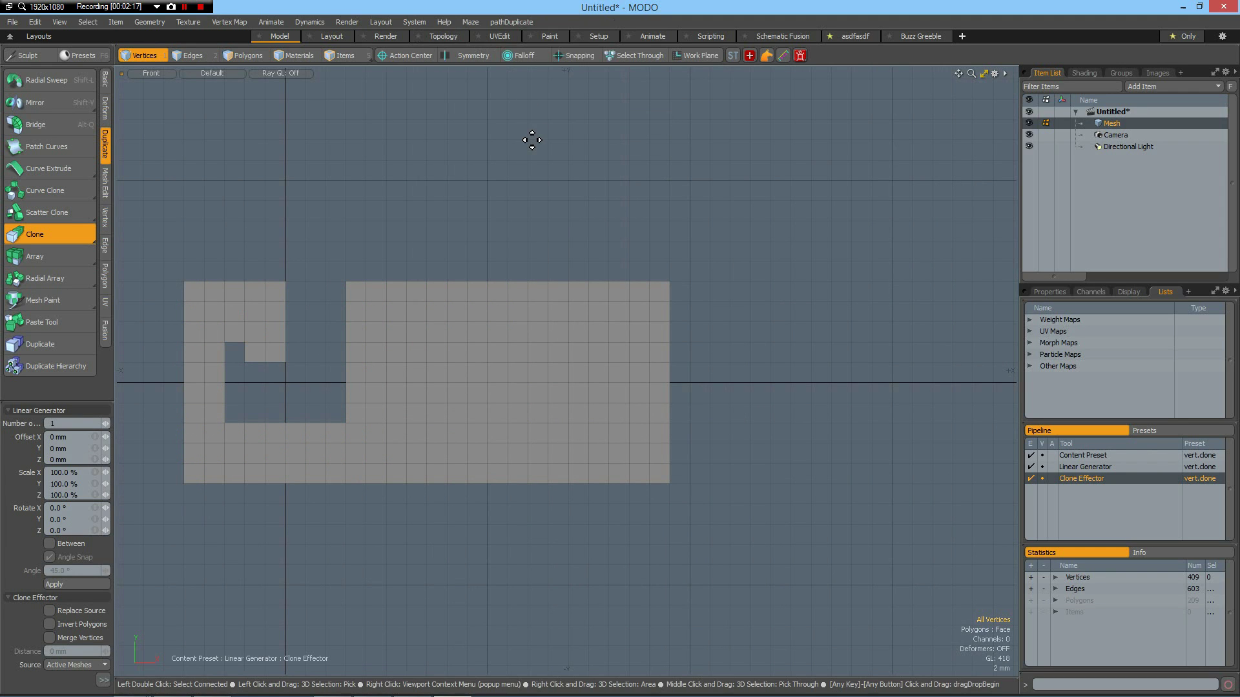
key(x)
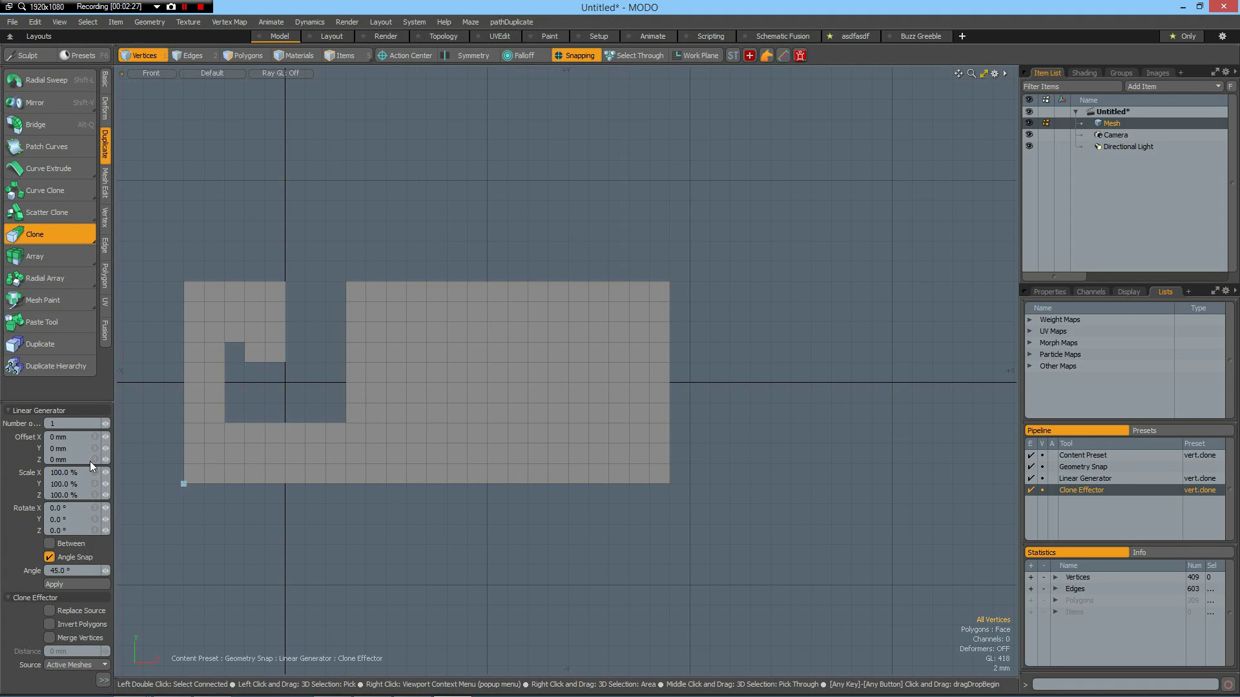
Step: Clone the whole slotted mesh 2 times along X with an offset of 48 mm
click(59, 423)
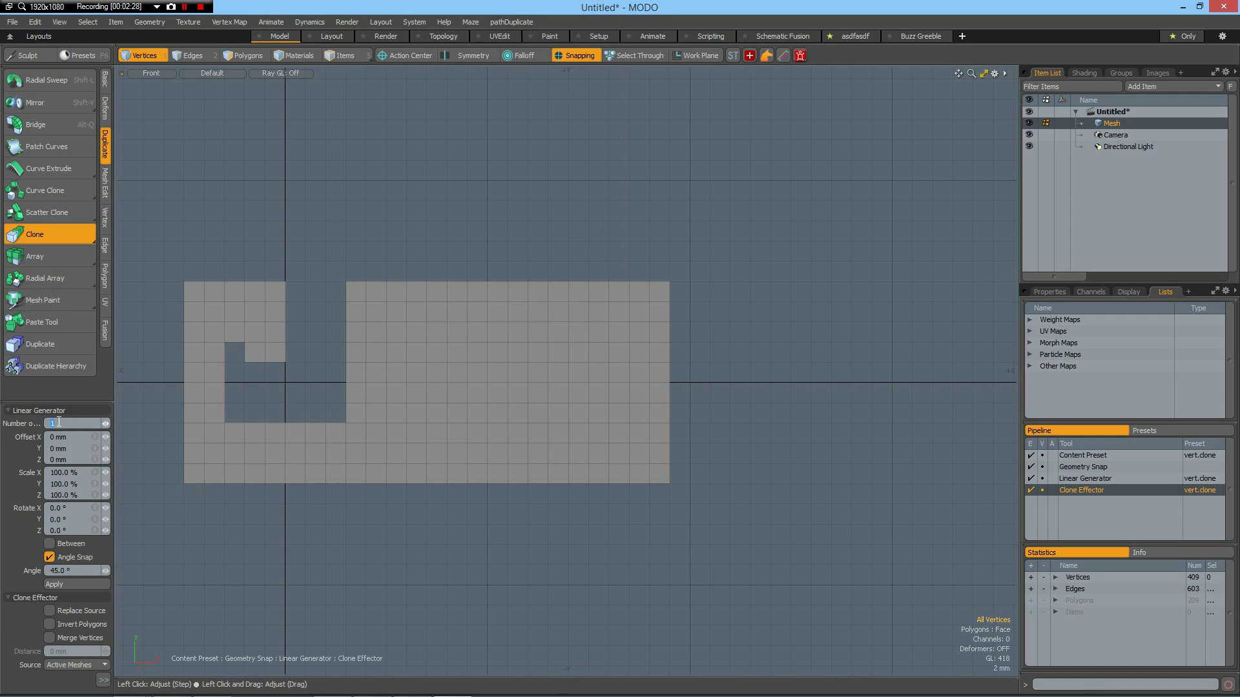
text(2)
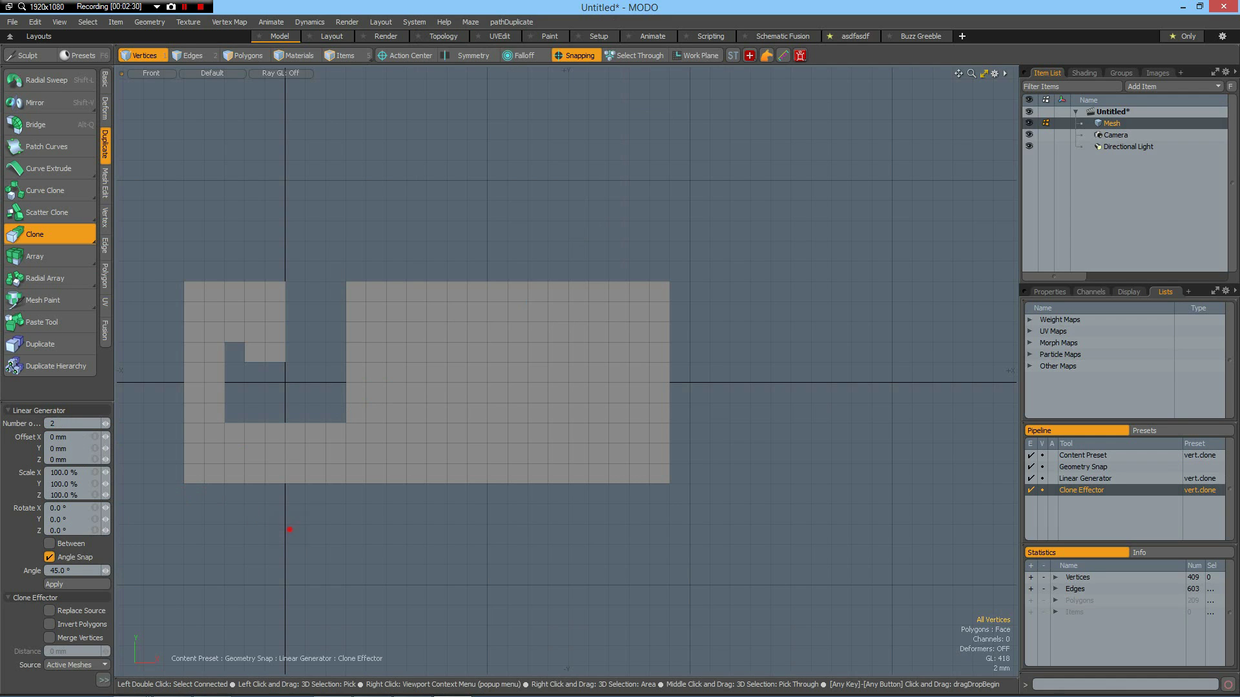
click(289, 529)
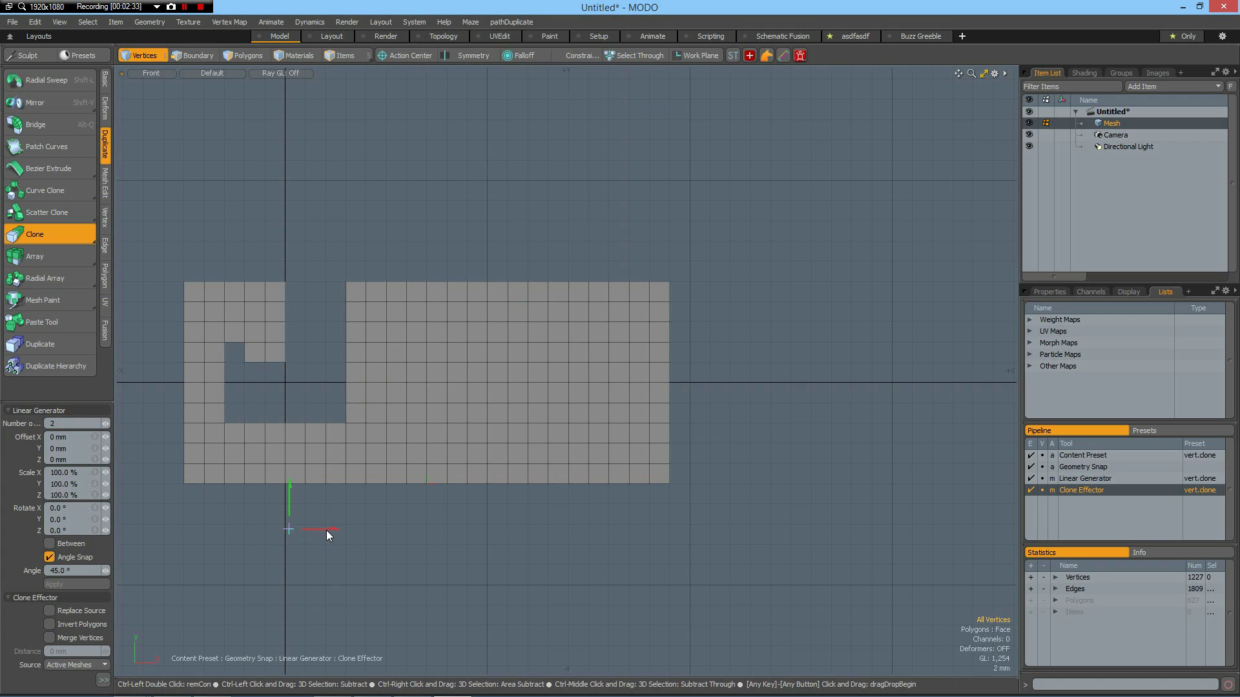
mouse_move(328, 530)
ctrl+mouse_down()
mouse_move(452, 530)
mouse_move(811, 587)
mouse_move(775, 593)
ctrl+mouse_up()
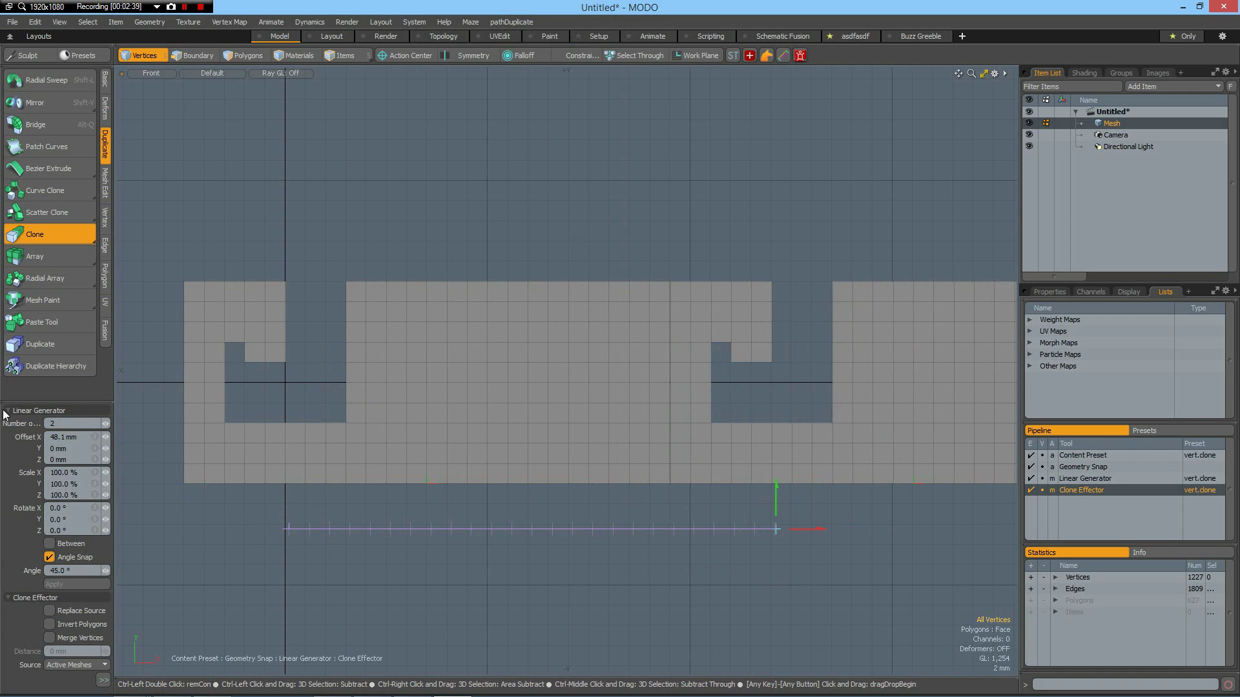
click(76, 439)
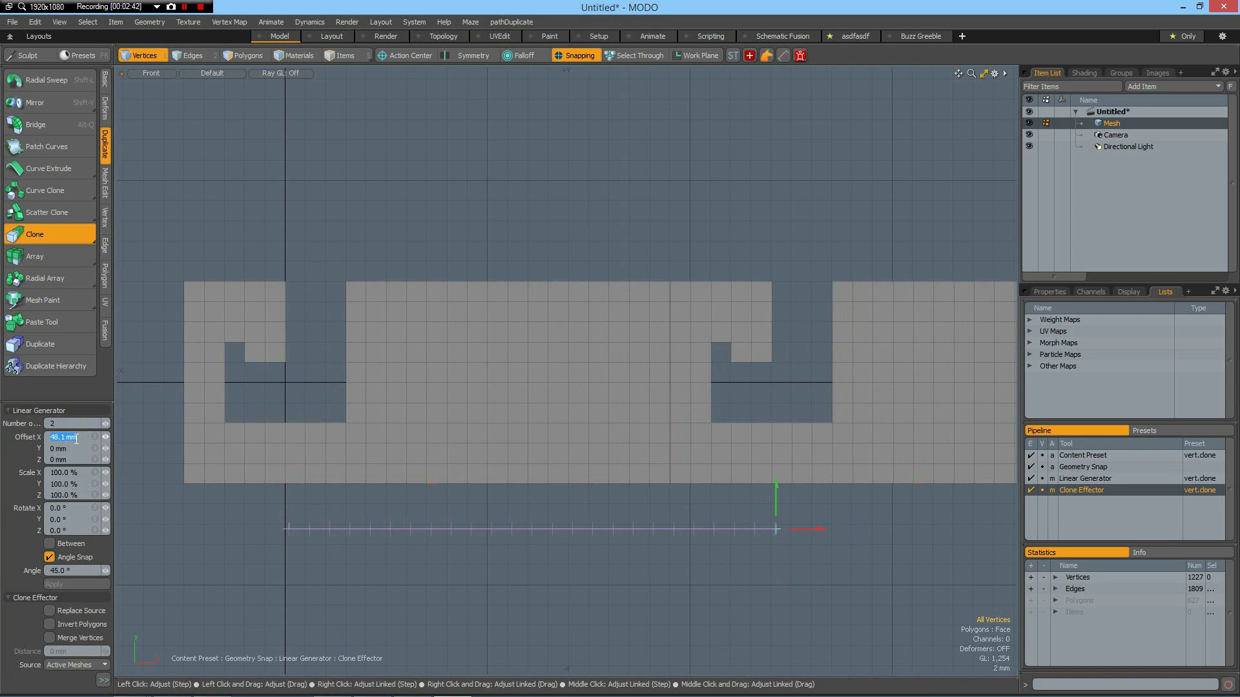
text(48)
key(Return)
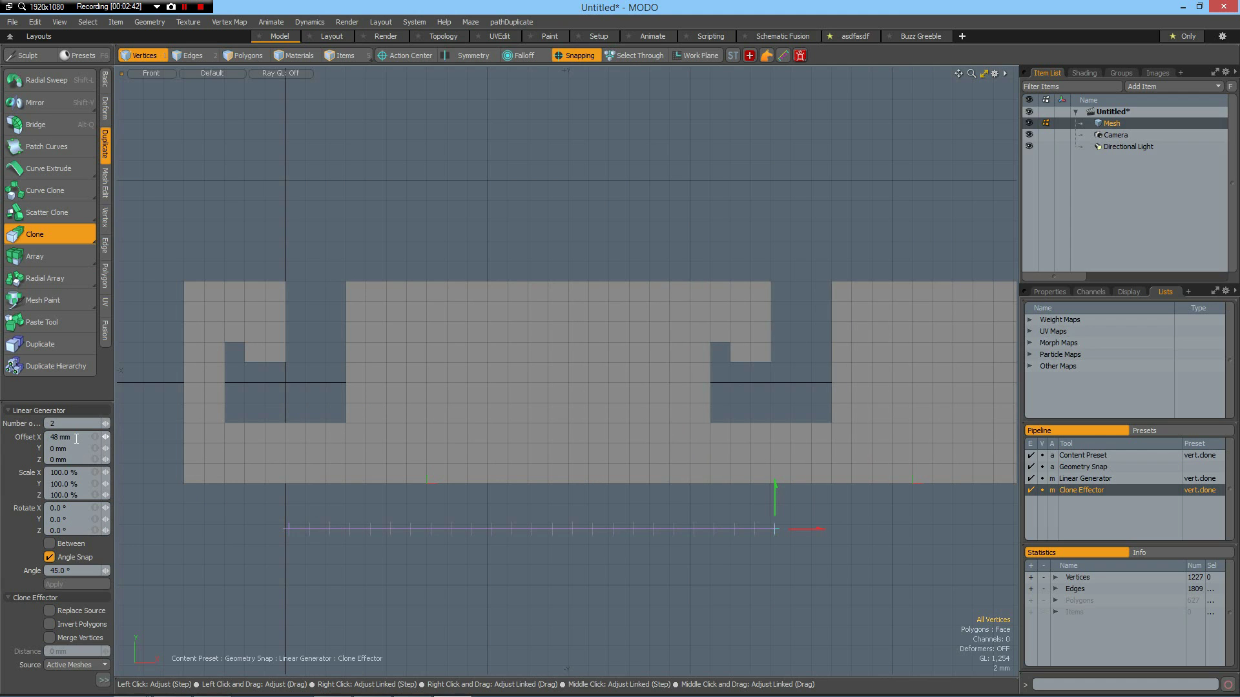
key(q)
Step: Bend the strip 360° around the Y axis from its lower-left corner to form a closed ring
scroll(427, 460, down, 2)
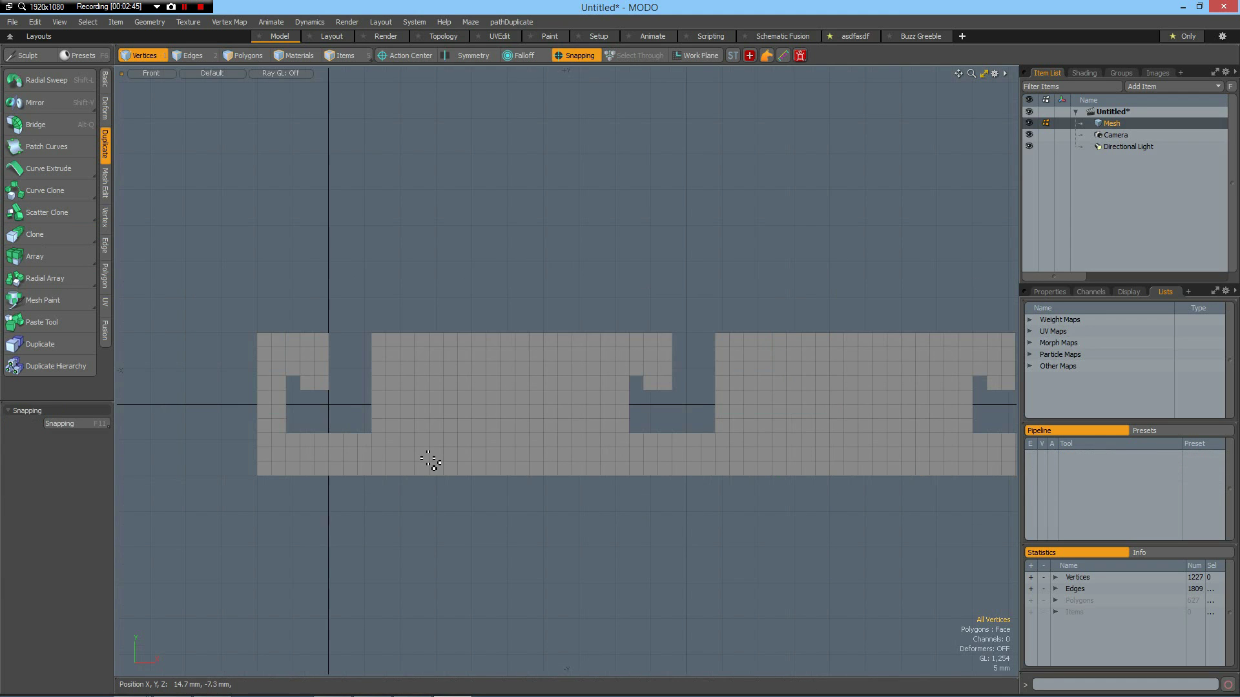
alt+drag(391, 435, 304, 393)
scroll(322, 407, down, 2)
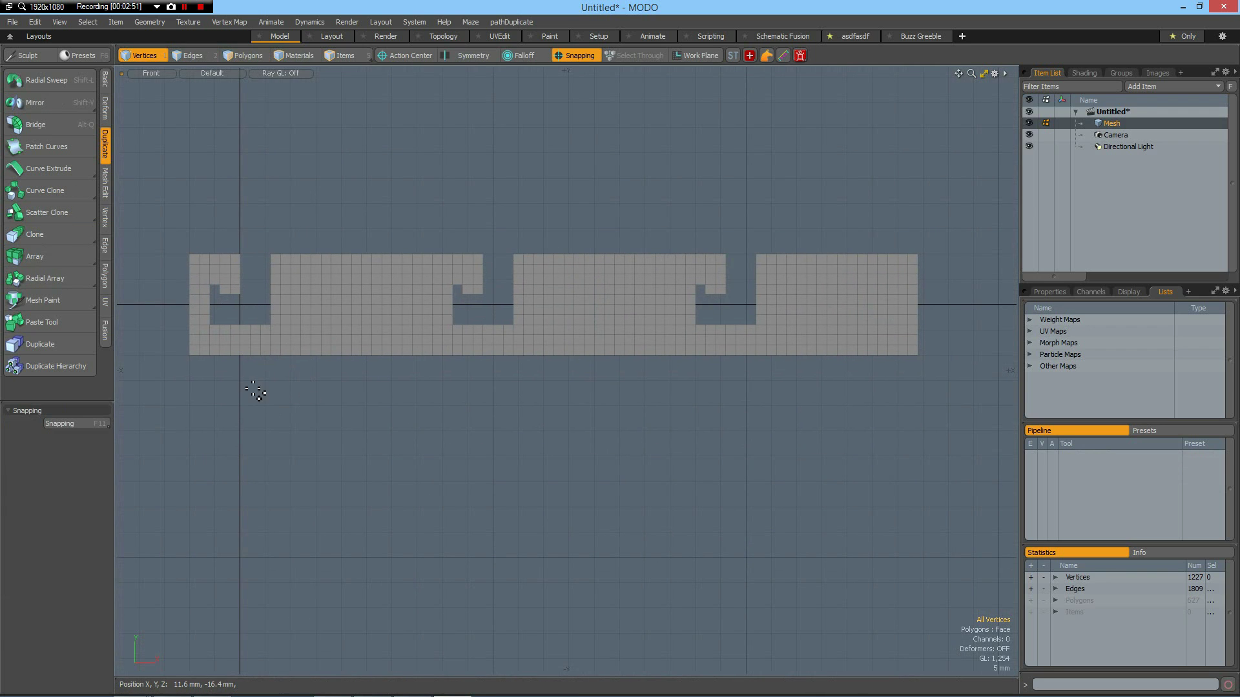
click(104, 108)
click(39, 207)
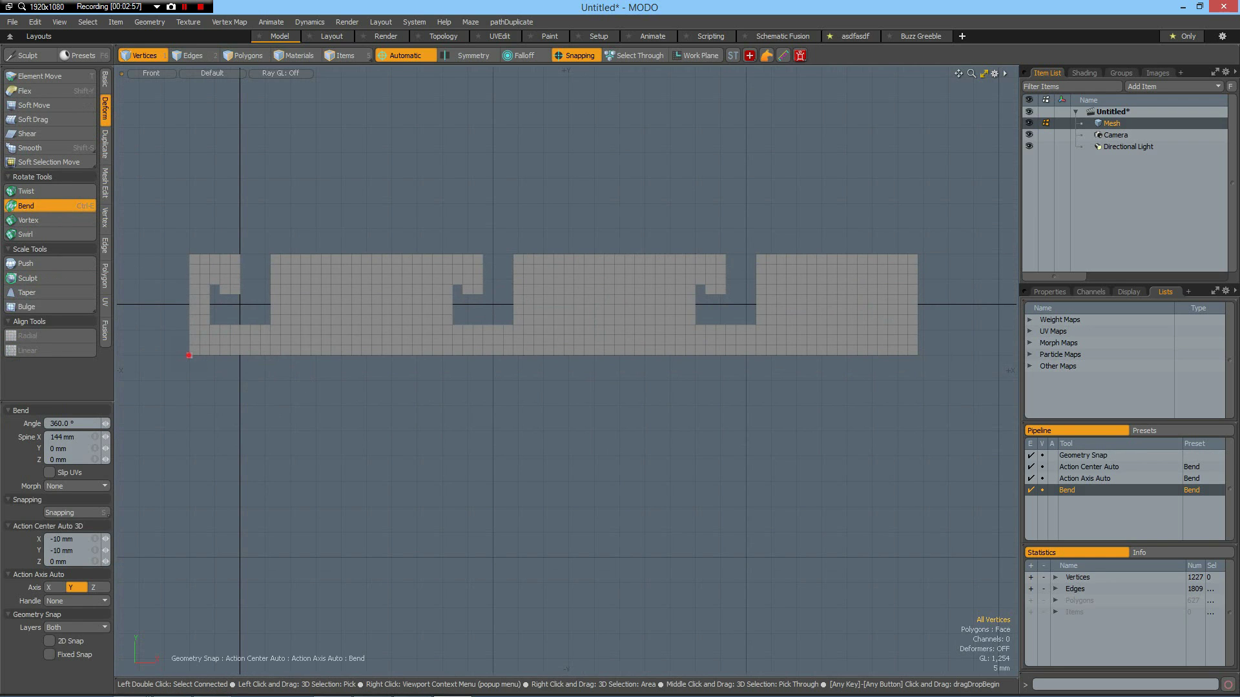
click(189, 355)
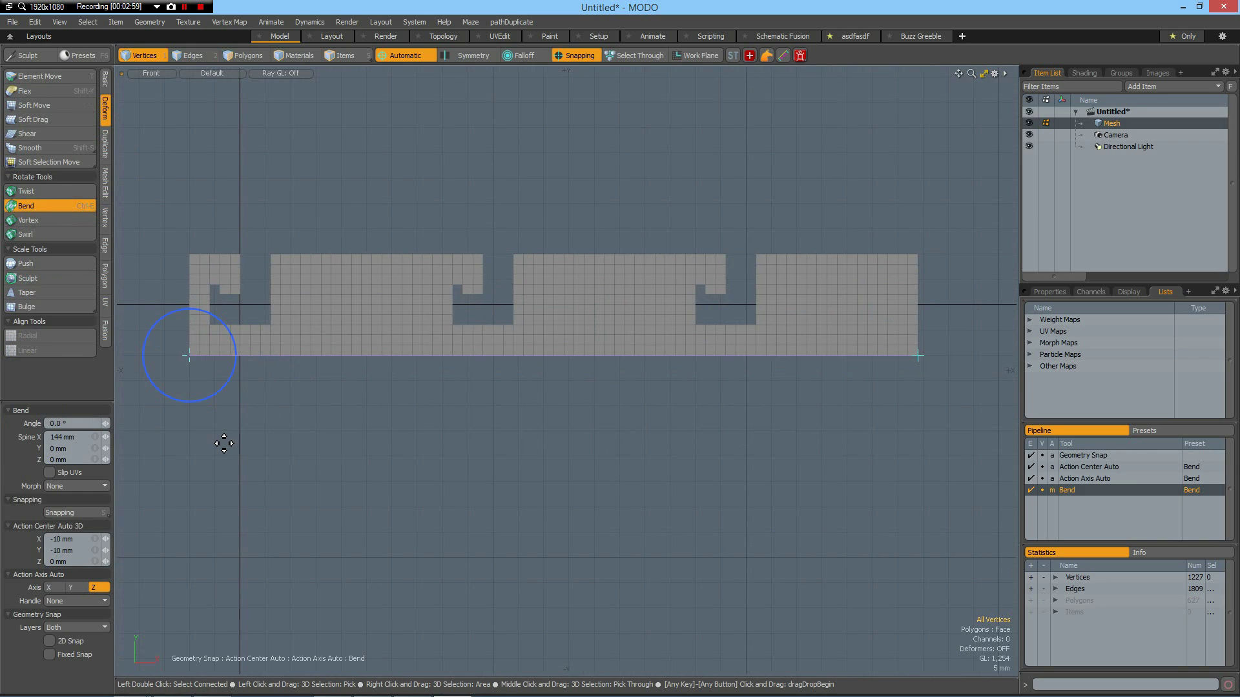
click(75, 588)
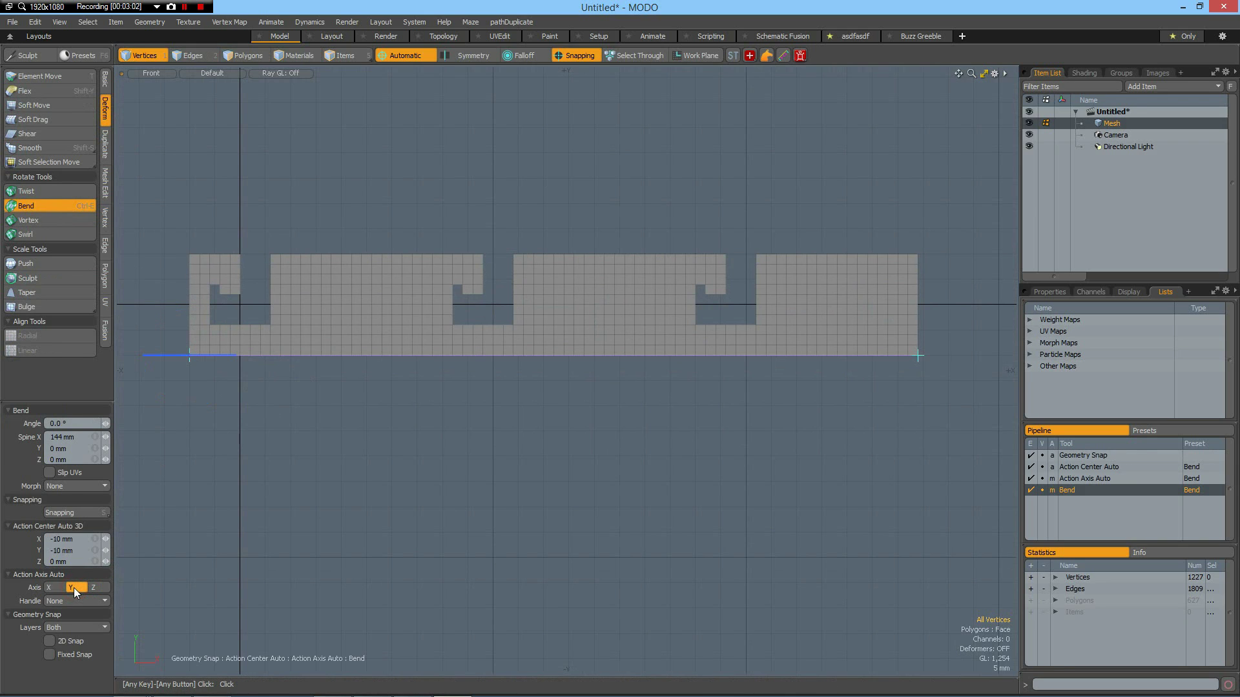
click(78, 424)
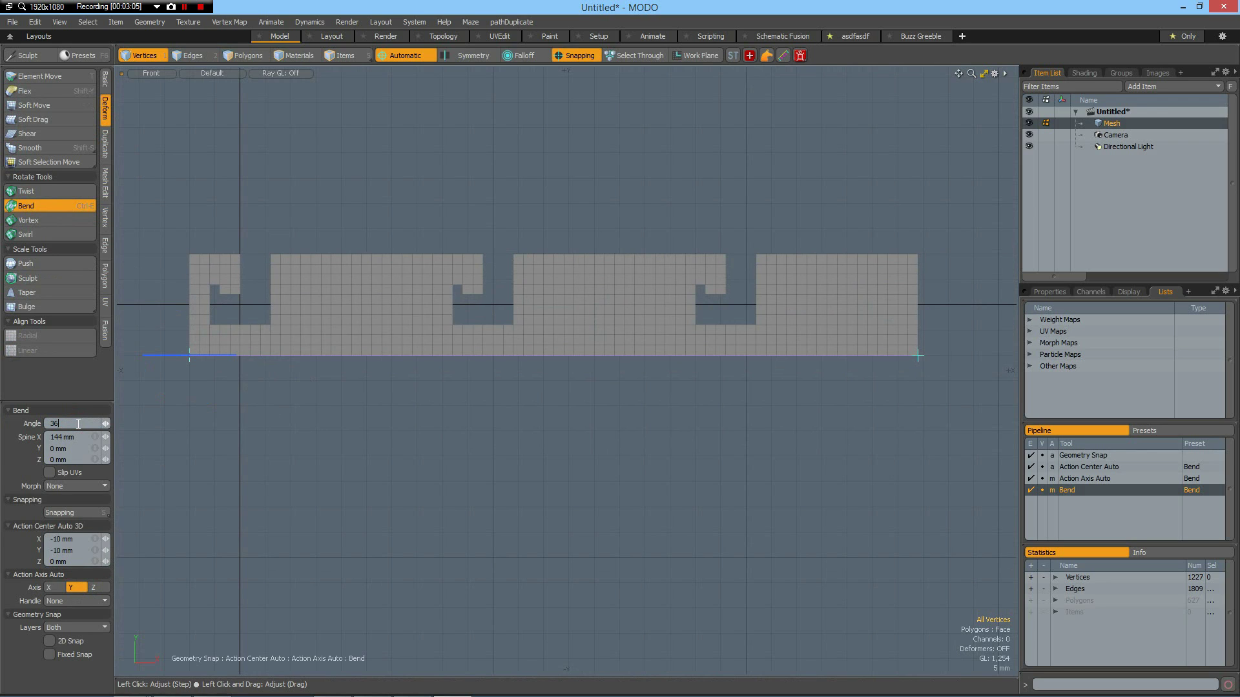
text(360)
key(Return)
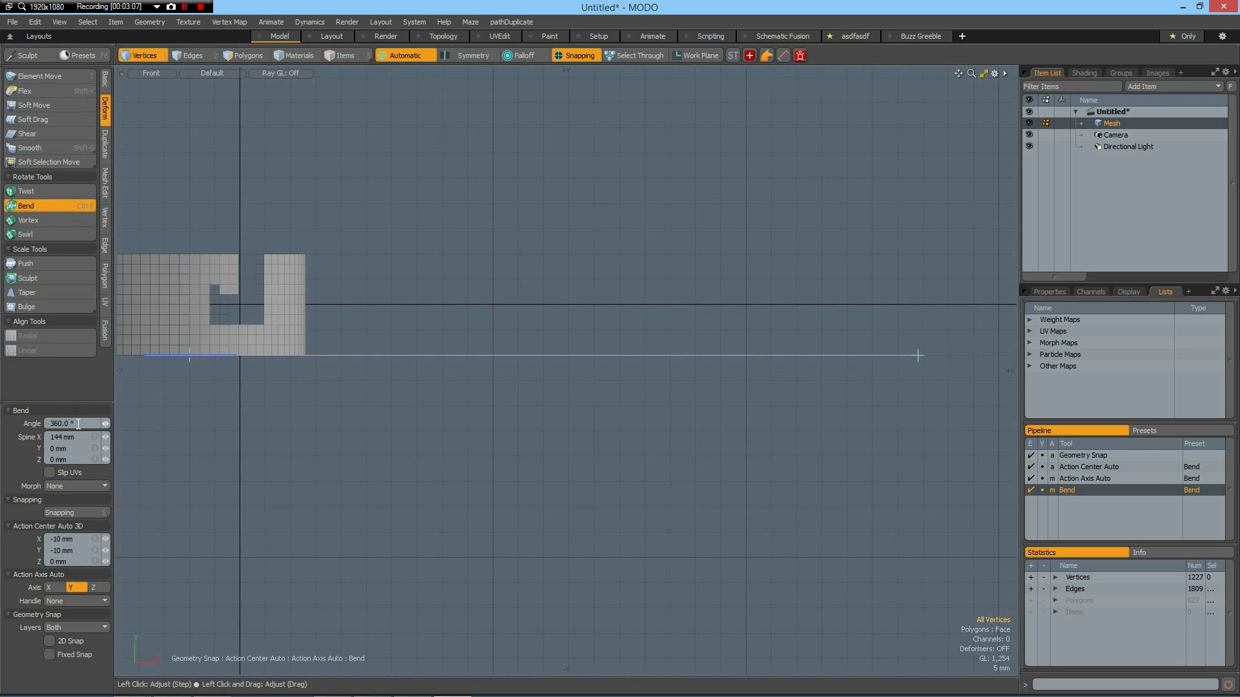
Step: Flip the ring's polygons so that they face outward
key(a)
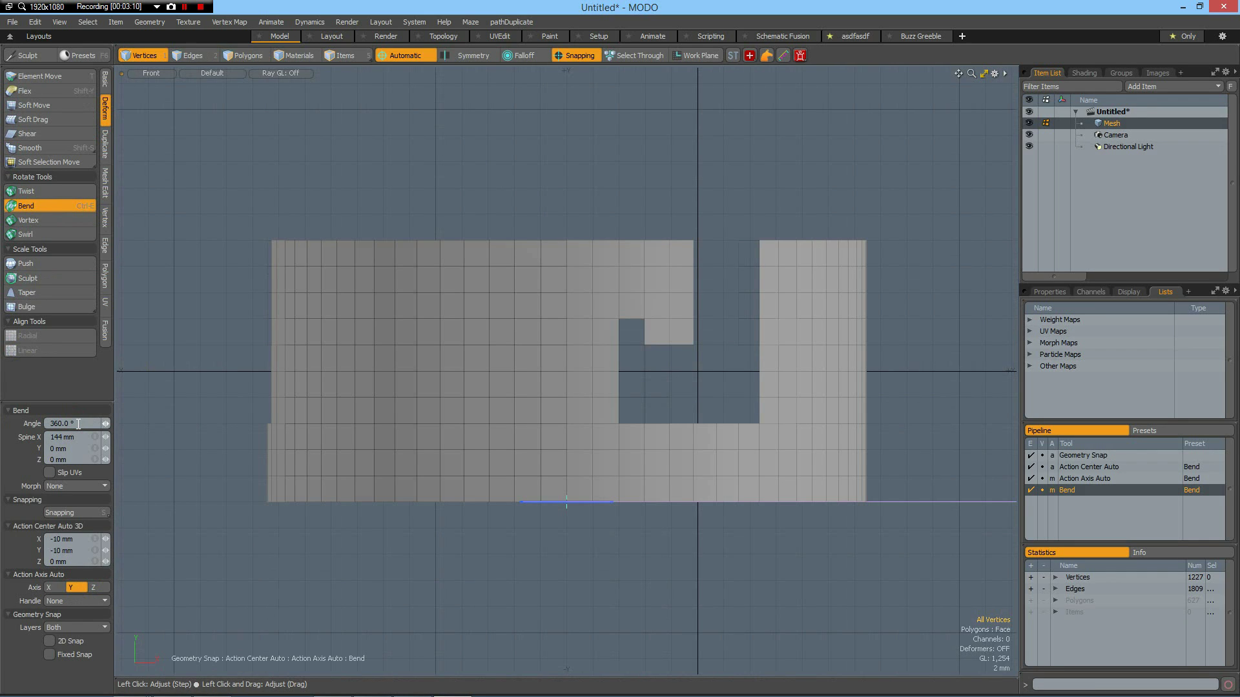
key(f)
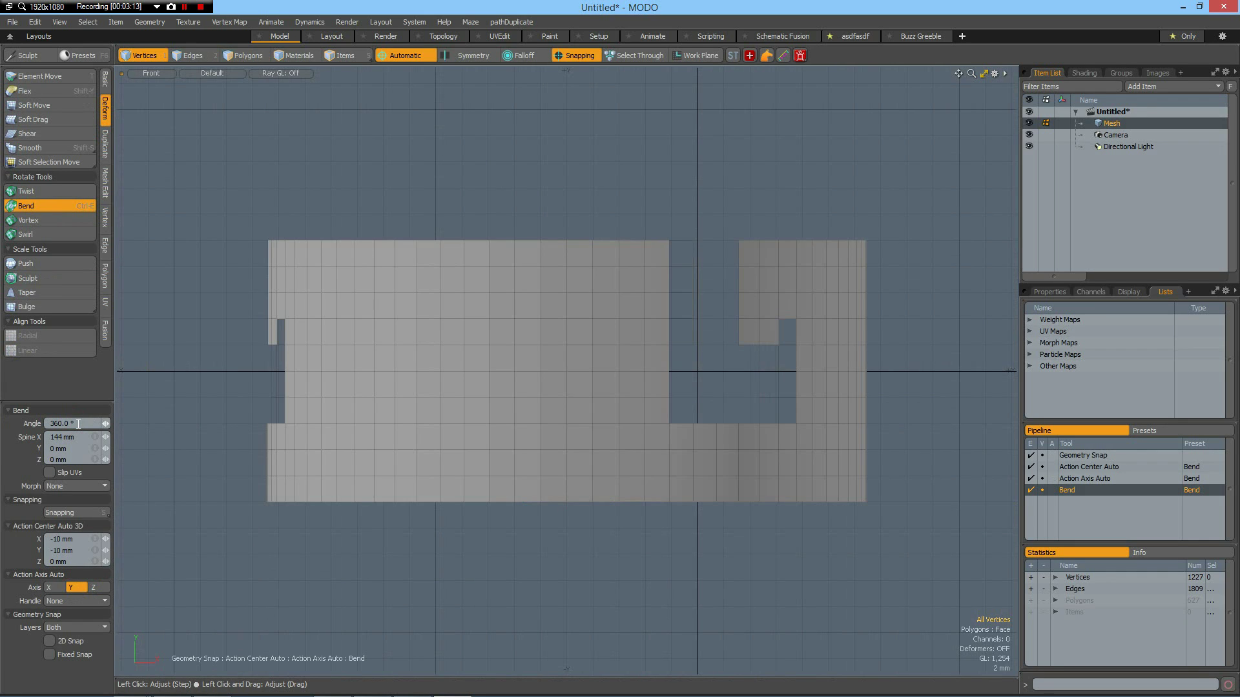
key(space)
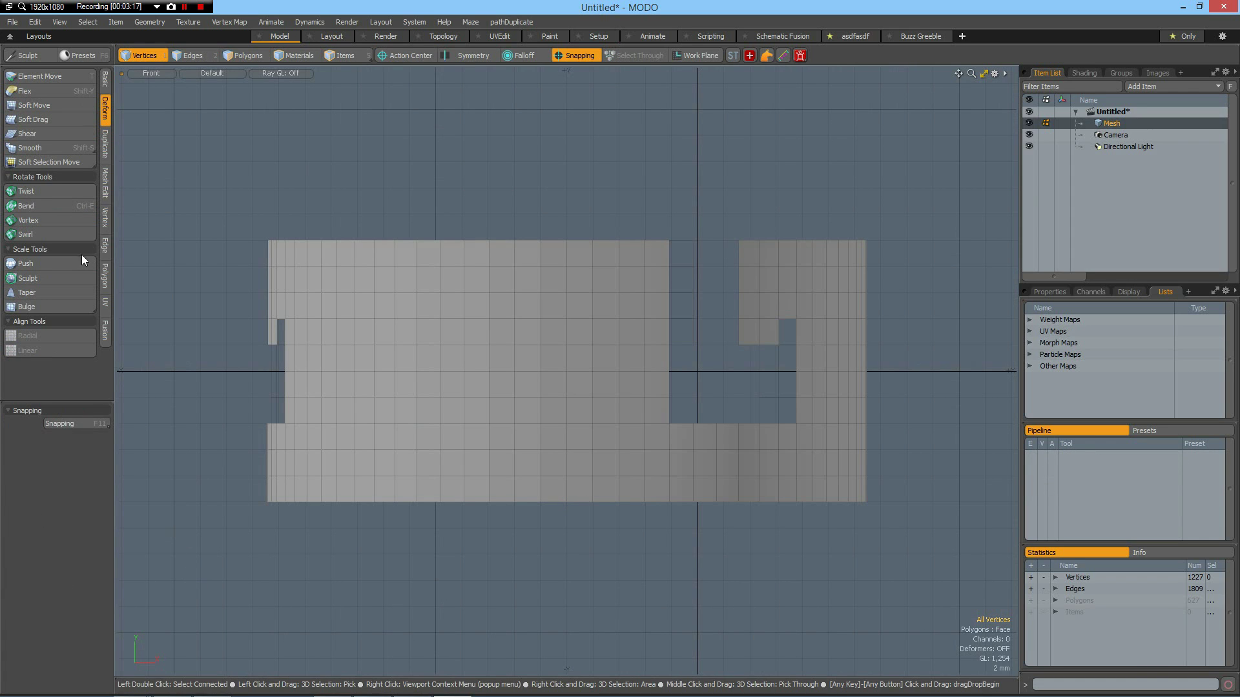
Step: Merge the ring's overlapping vertices using a Fixed range with a distance of 0.1 mm
click(104, 223)
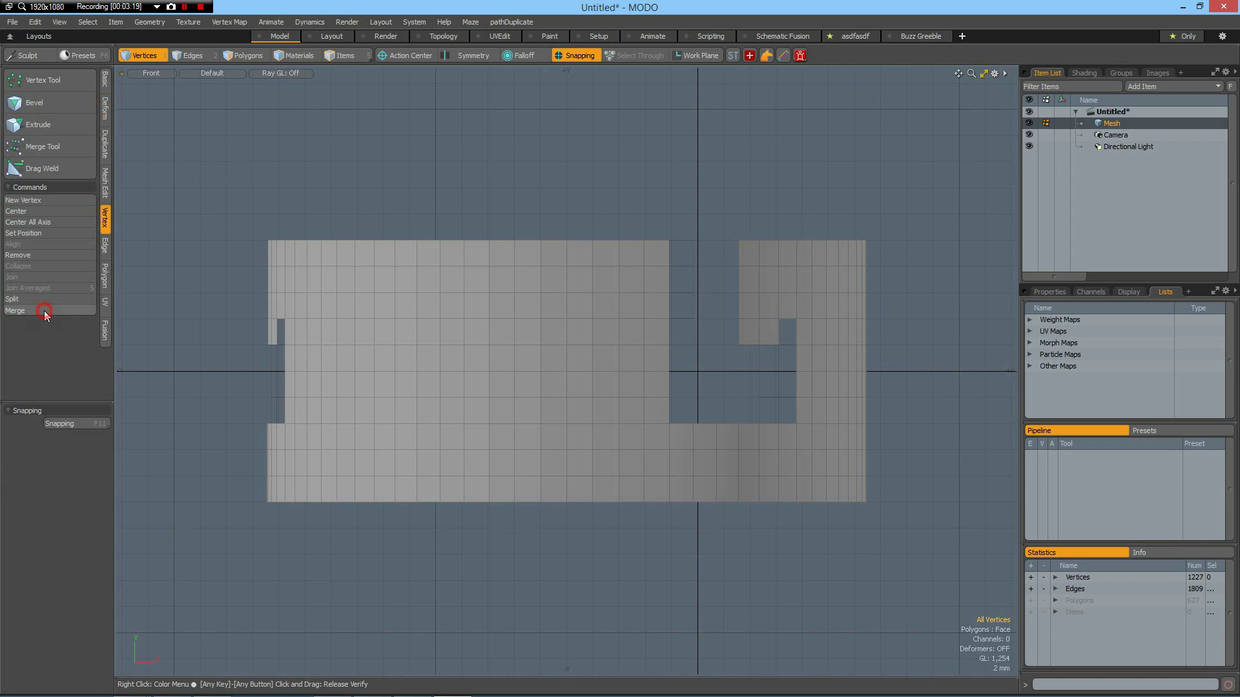
click(45, 312)
click(515, 224)
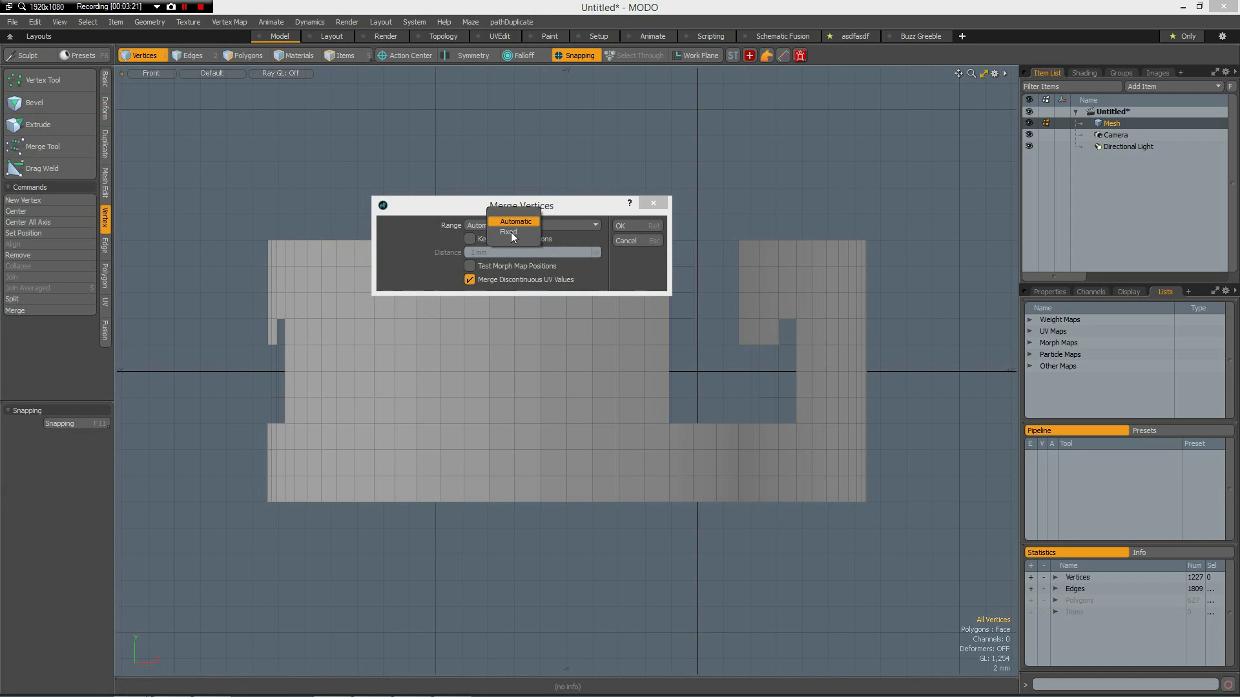
click(510, 233)
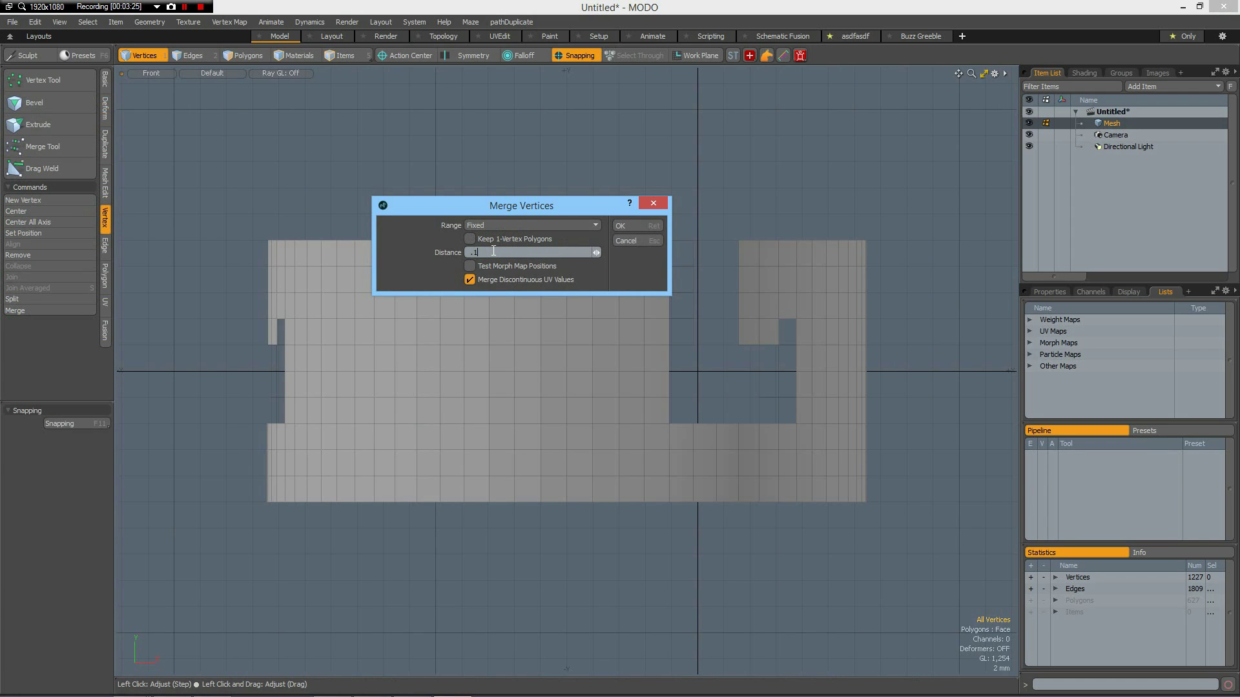
key(Return)
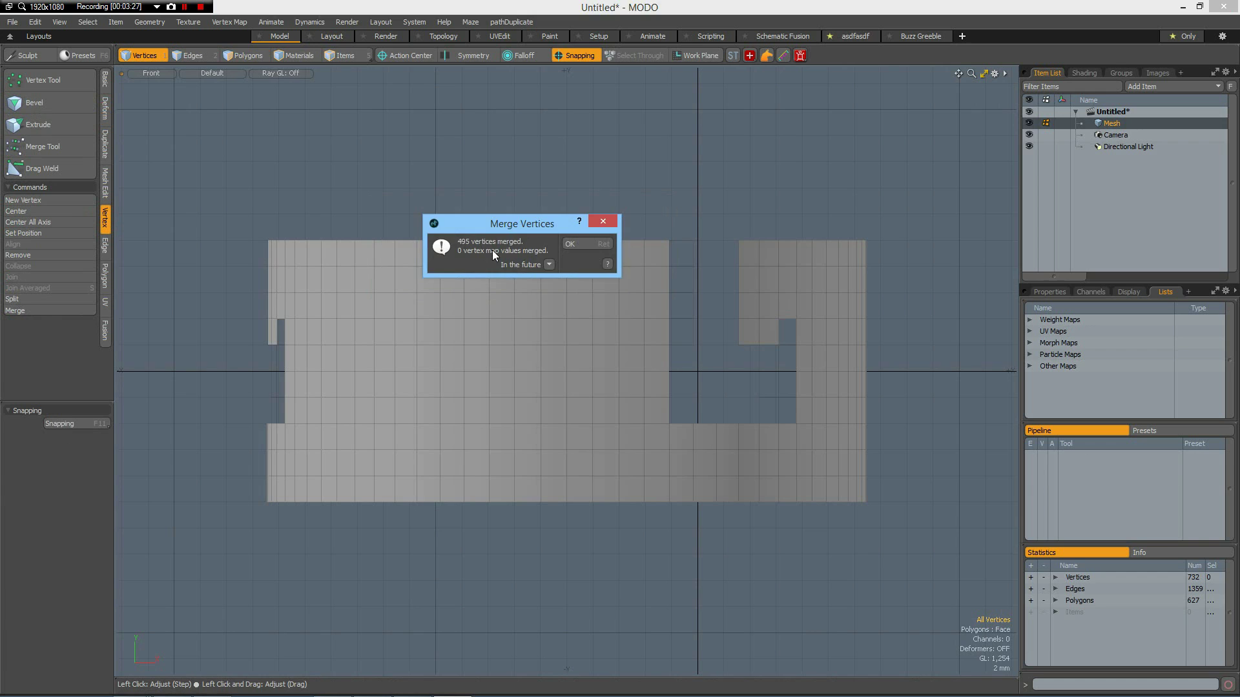
key(Return)
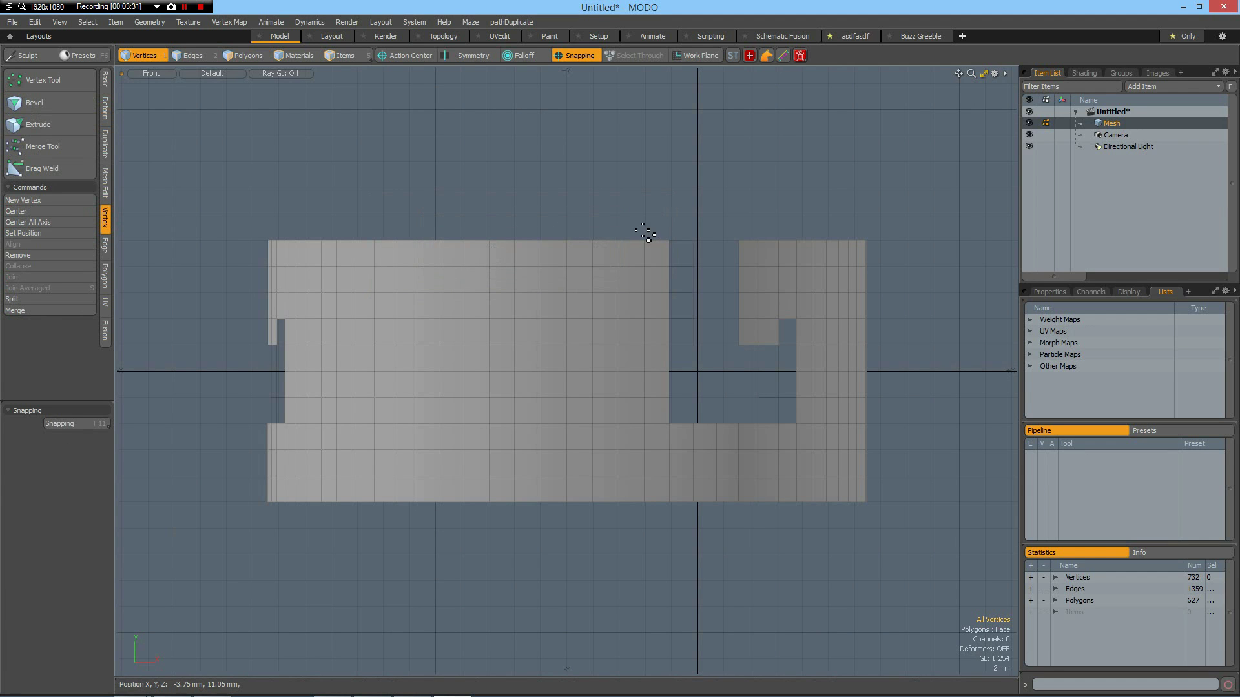
Step: Switch the viewport to Perspective and turn off the workplane grid display
key(ctrl+space)
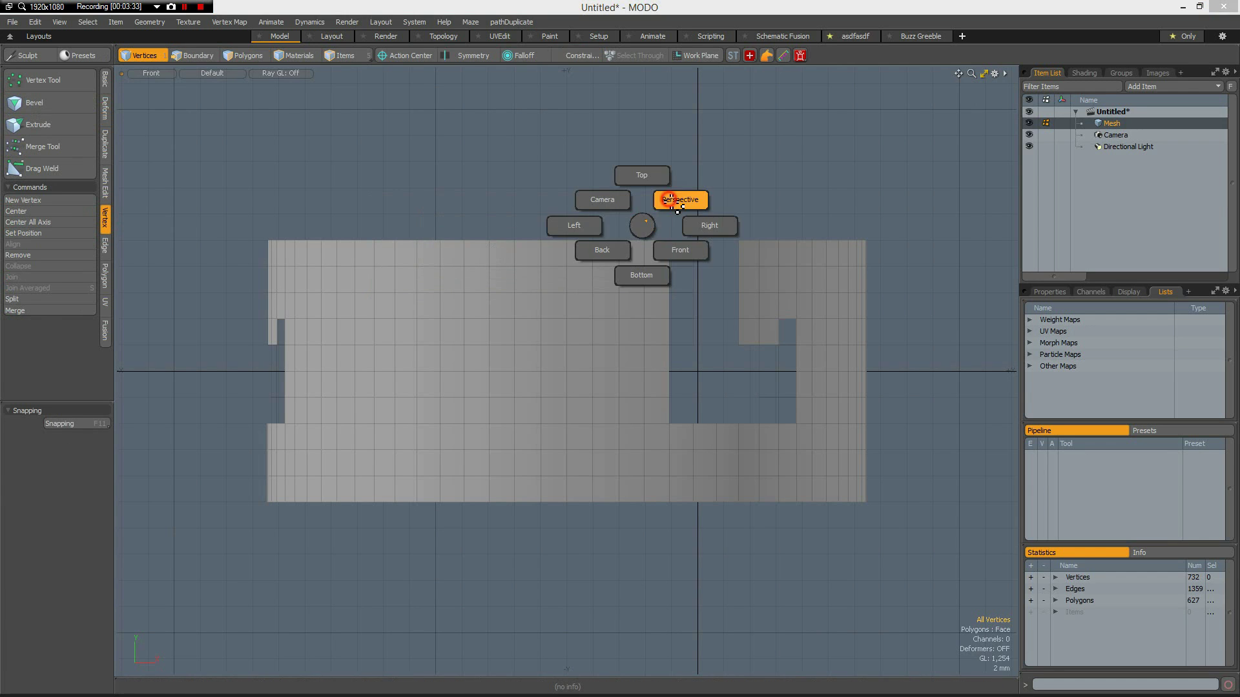
click(685, 201)
alt+drag(608, 225, 606, 262)
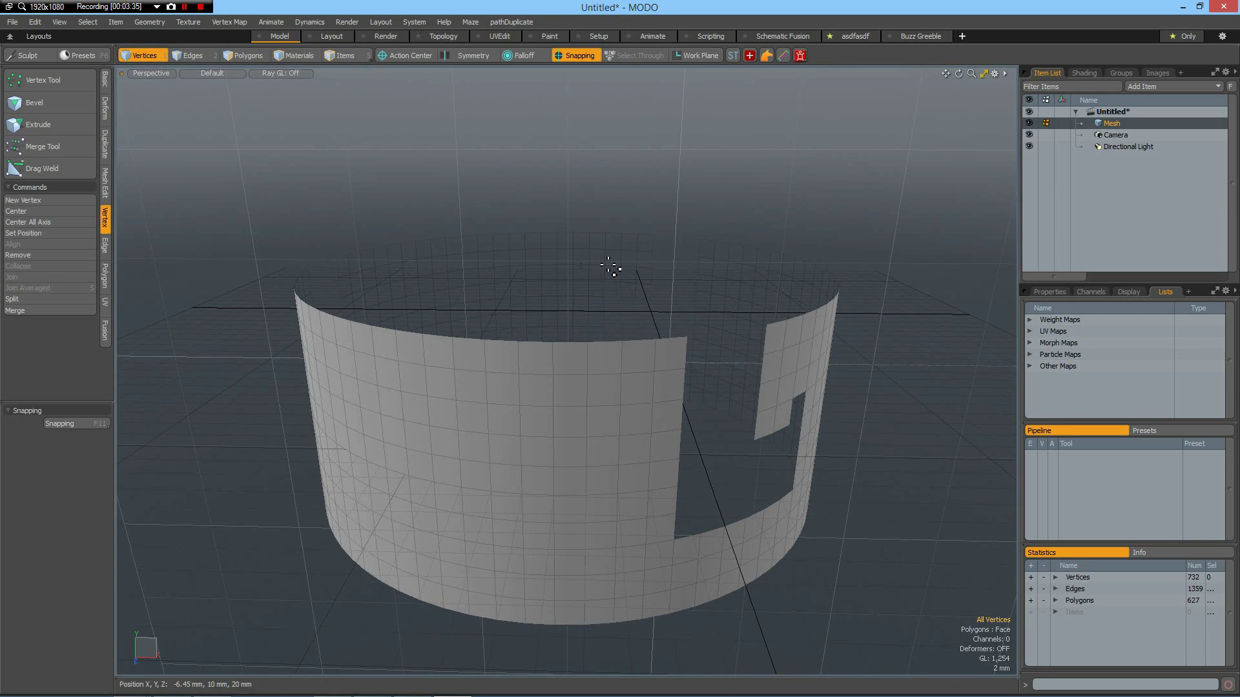
key(ctrl+3)
click(605, 311)
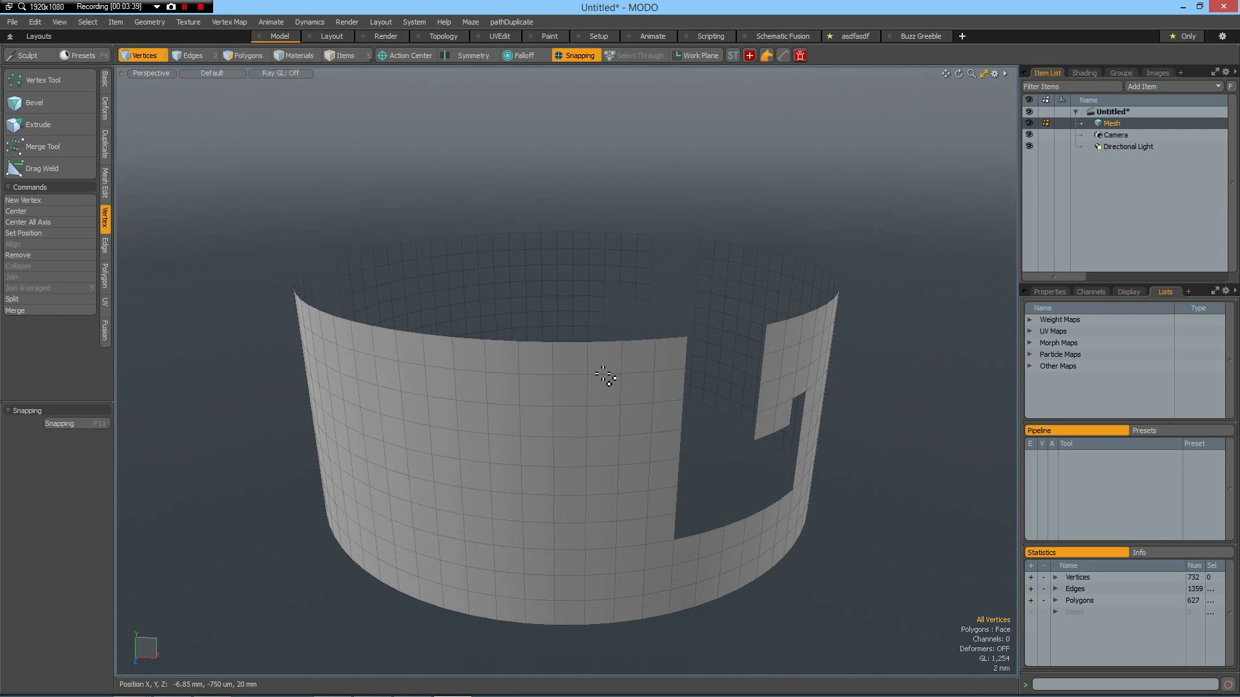
Step: Inset all the ring's polygons slightly as one group with Bevel to add a border along its open edges, then clear the selection
alt+drag(642, 385, 564, 368)
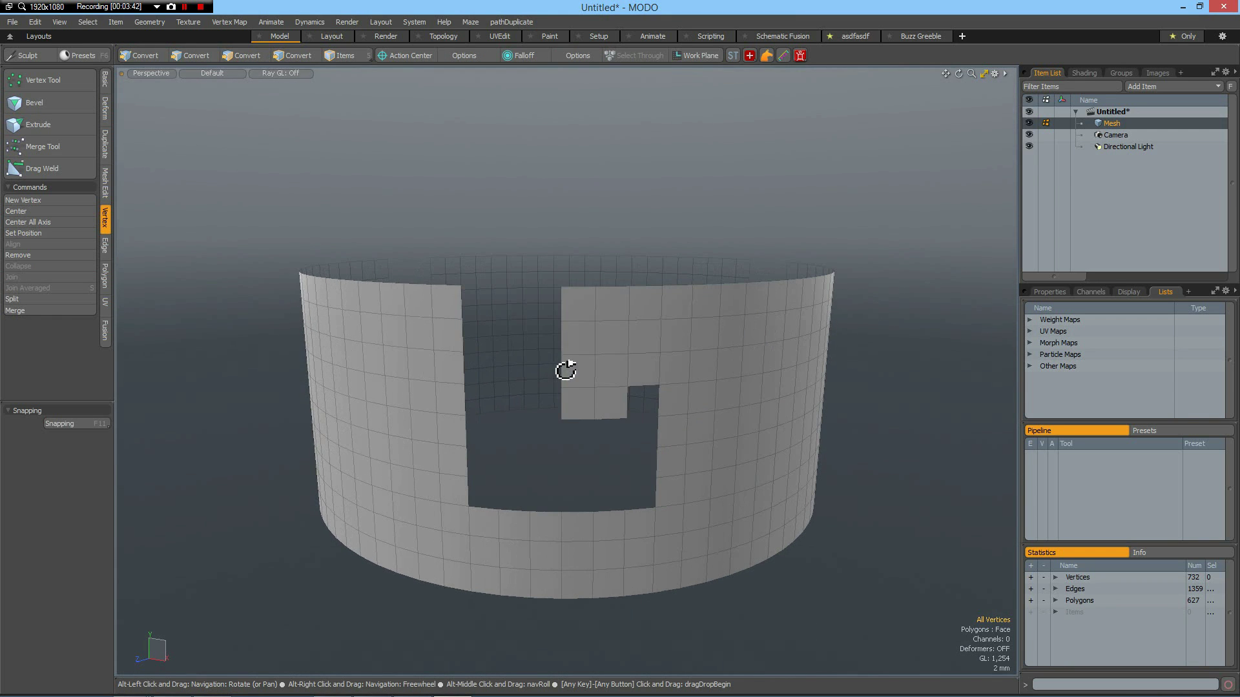
scroll(631, 385, up, 2)
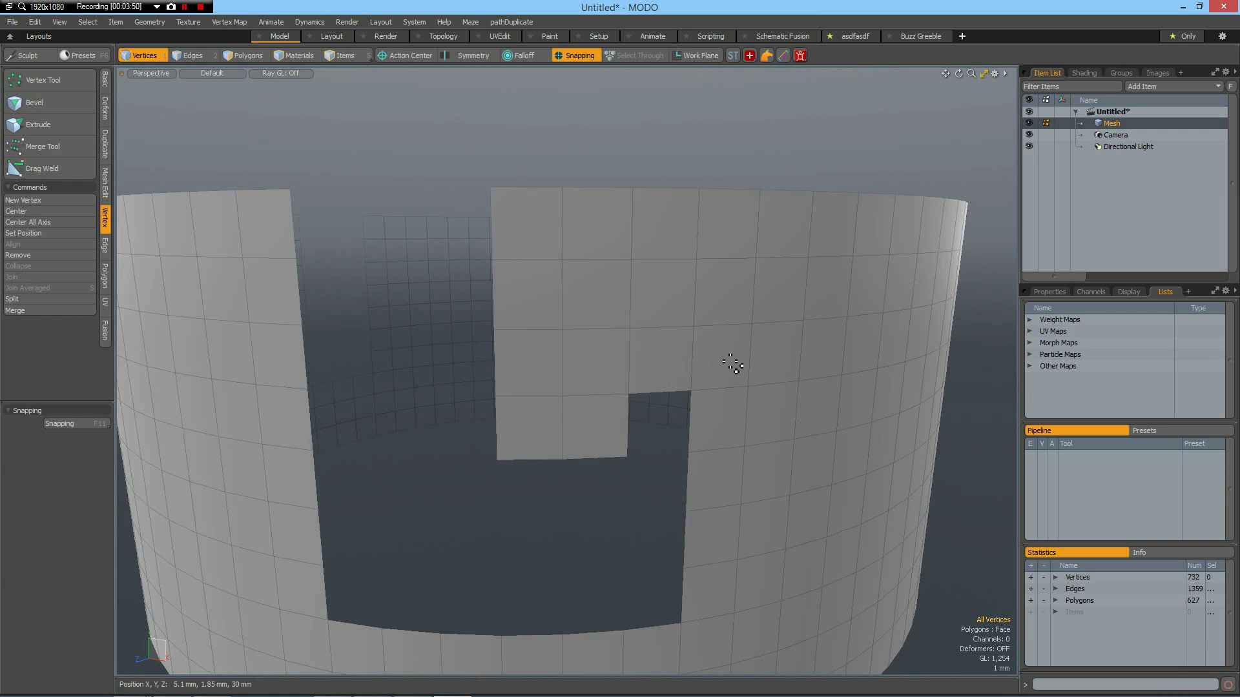
scroll(727, 360, down, 3)
alt+drag(723, 363, 685, 335)
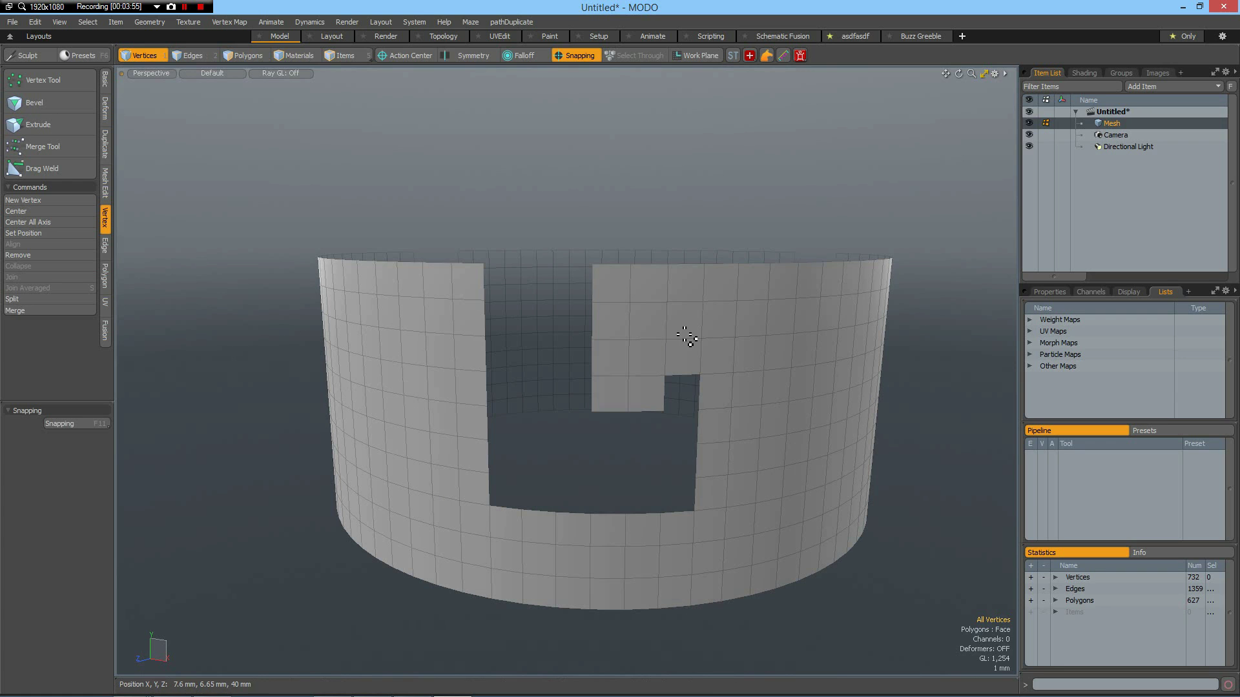
key(3)
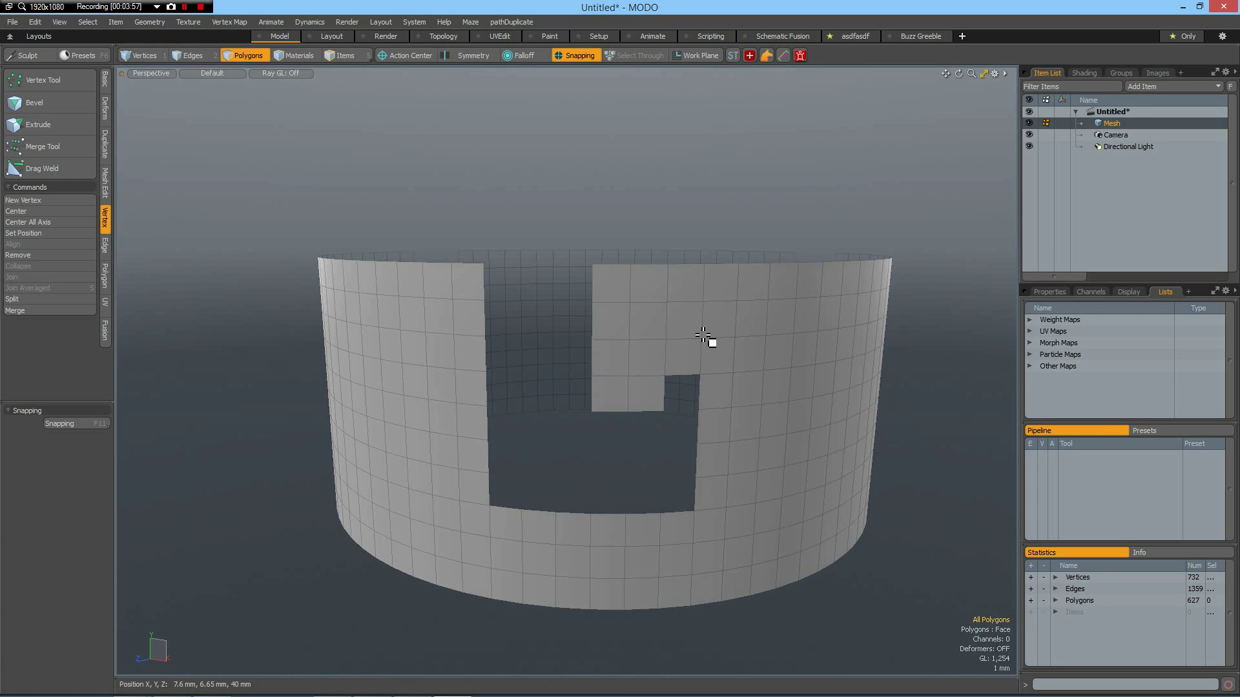
double_click(702, 336)
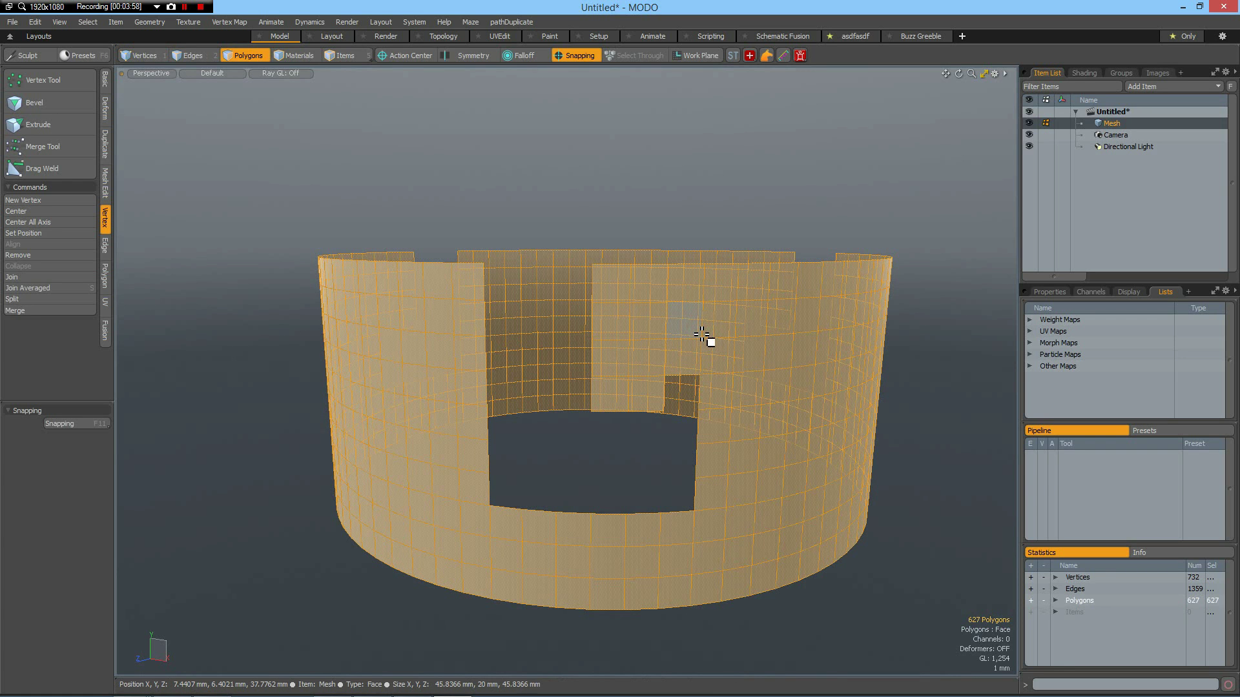
key(b)
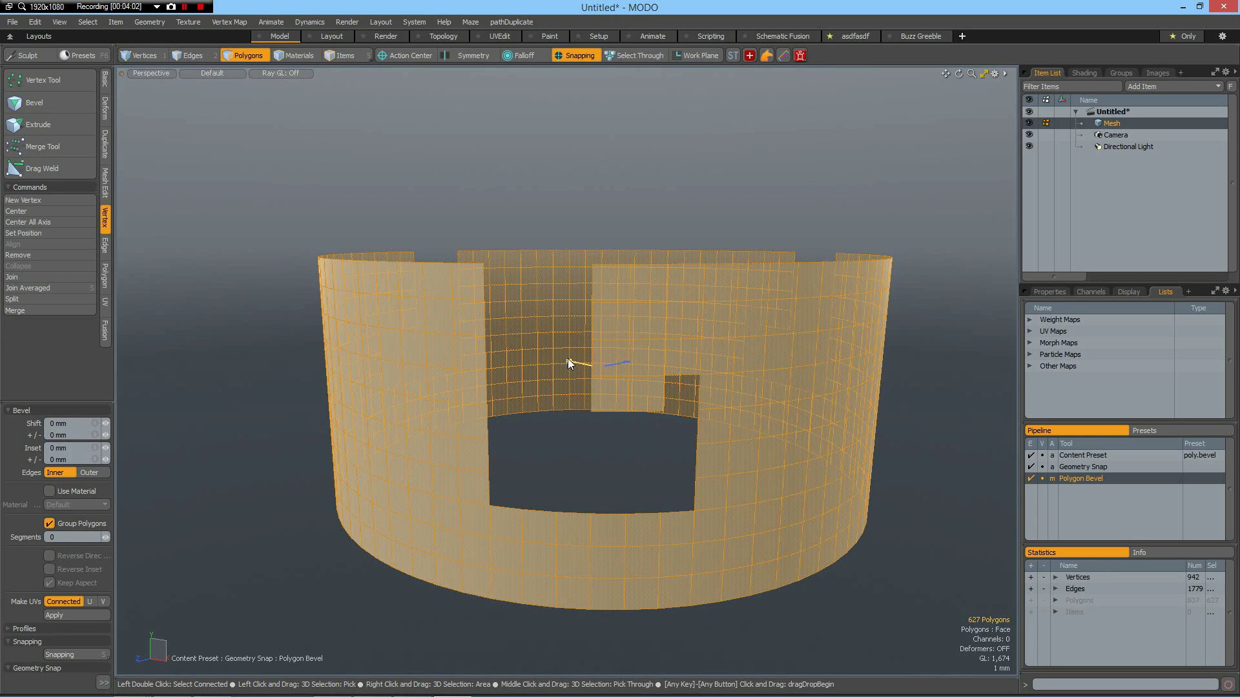
drag(569, 362, 565, 361)
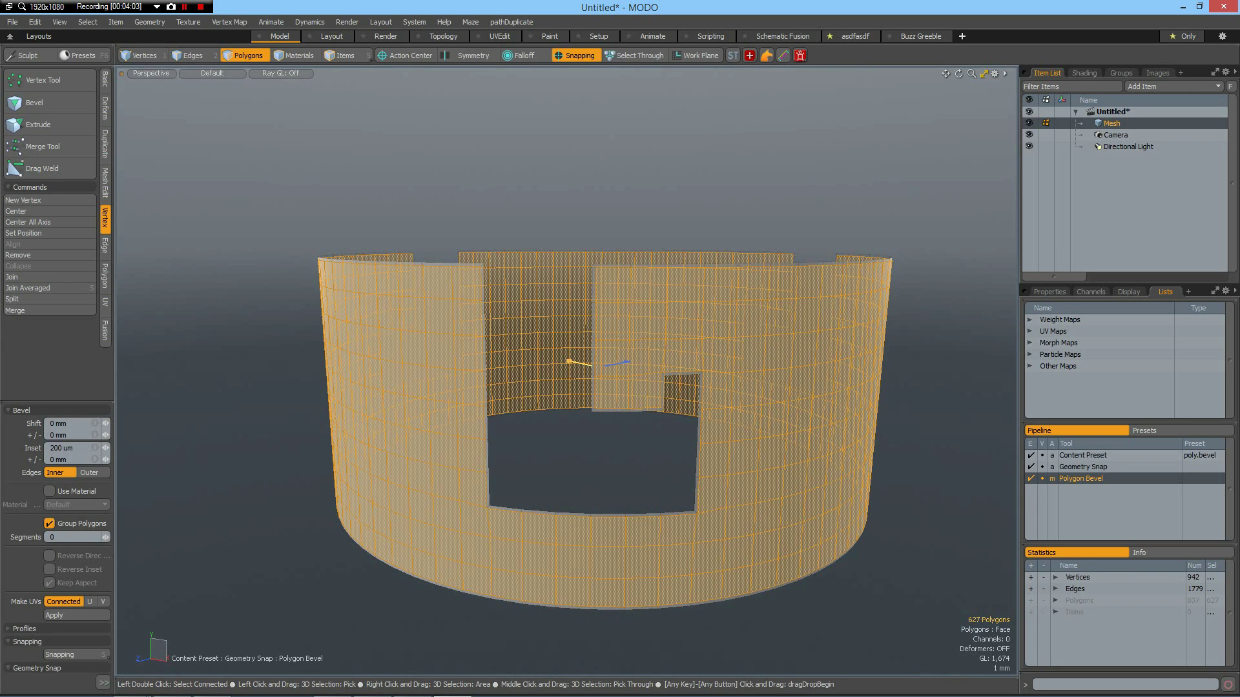
key(space)
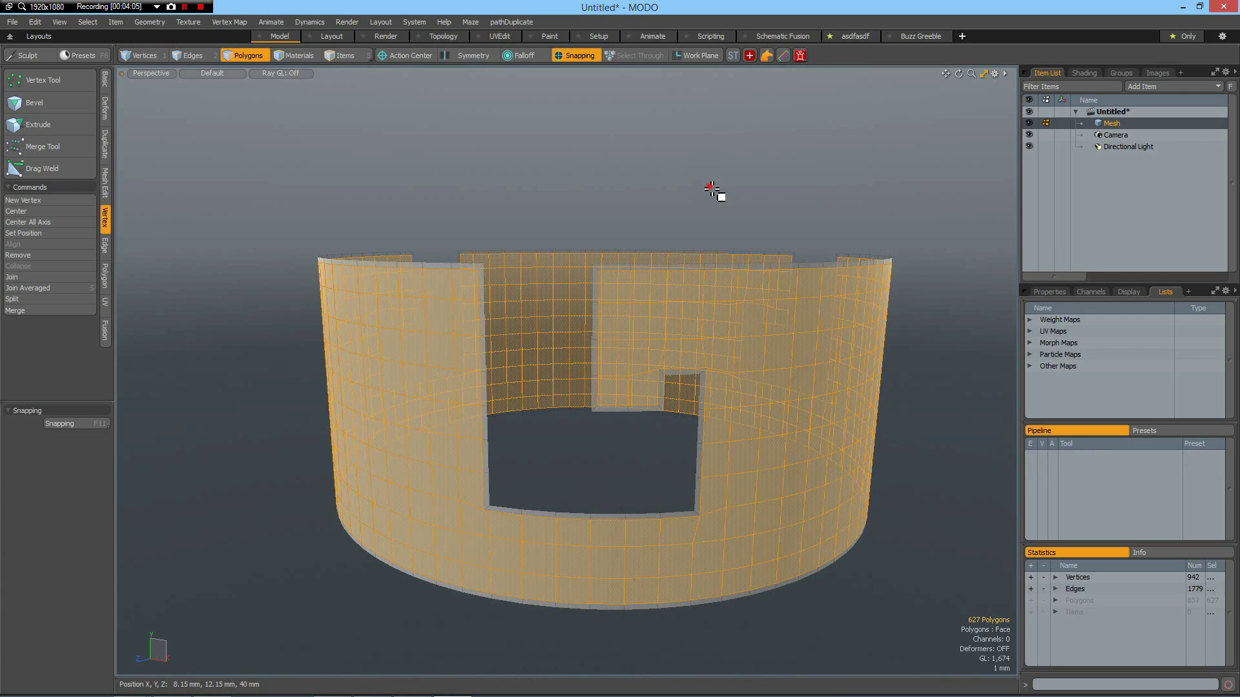
click(716, 194)
Step: Switch to the browser to examine the bayonet coupling reference photo, then return to MODO
alt+drag(711, 366, 672, 346)
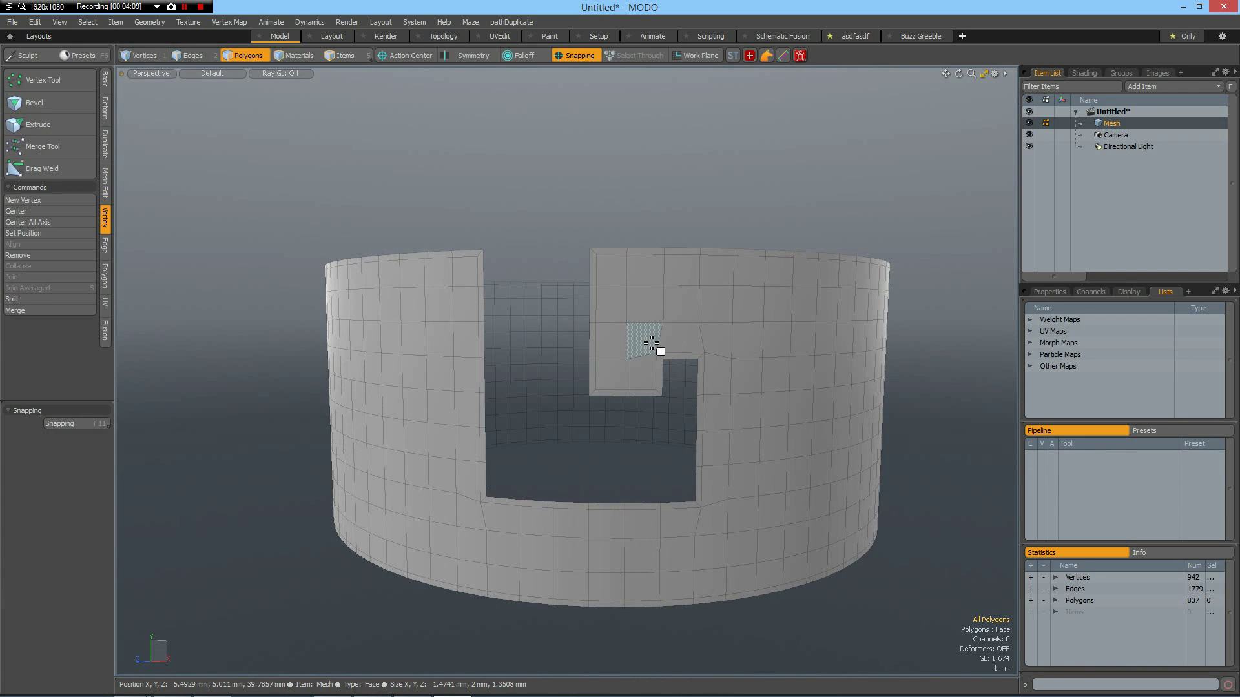
mouse_move(527, 265)
alt+mouse_down()
mouse_move(526, 253)
mouse_move(508, 273)
alt+mouse_up()
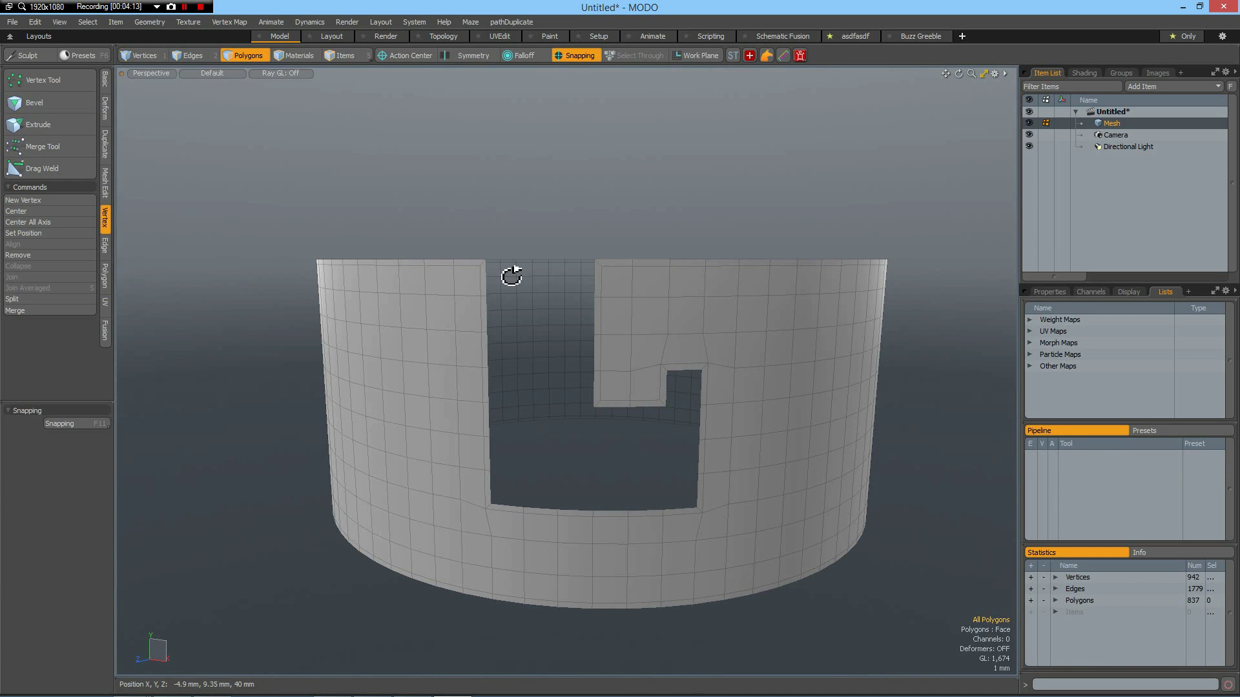
key(alt+Tab)
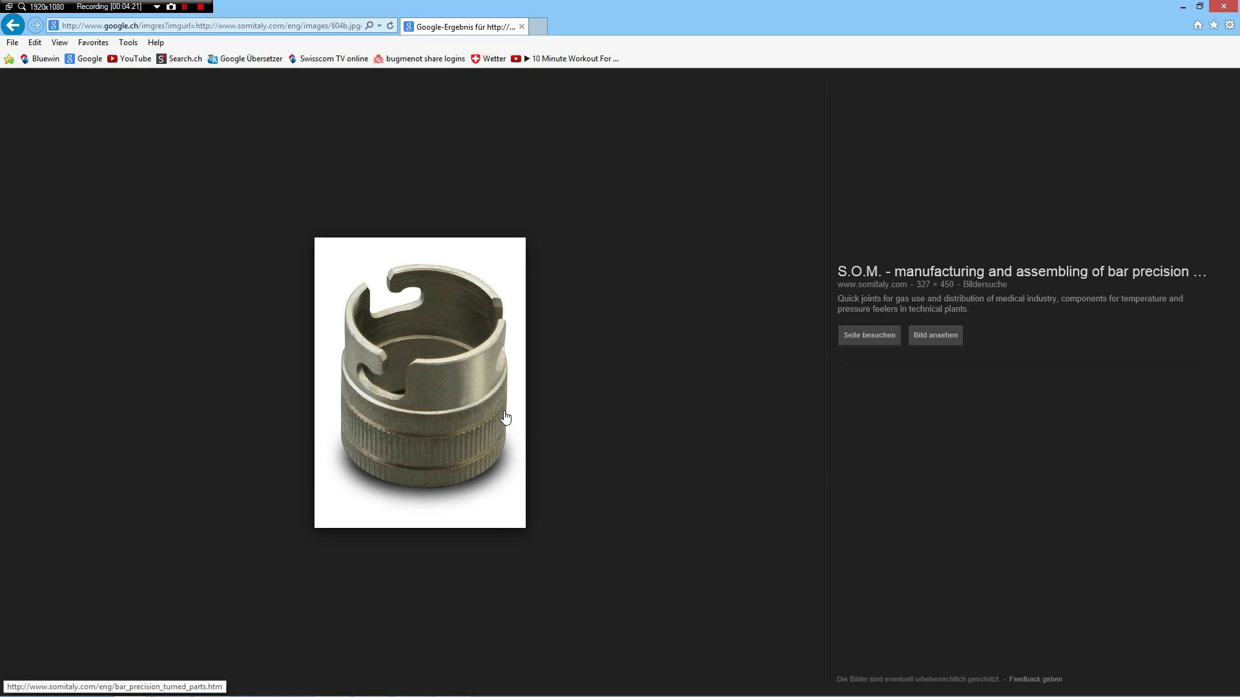
key(alt+Tab)
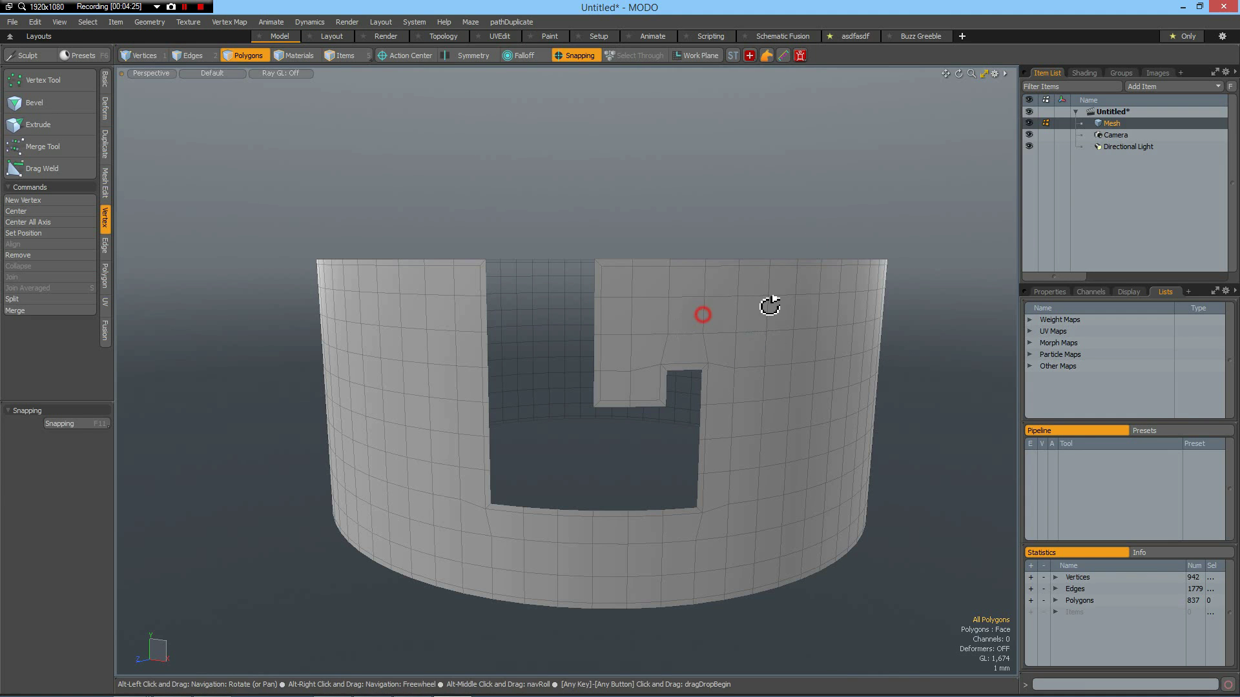
Step: Preview the single-wall ring as a subdivision surface and return it to plain faces
alt+drag(769, 304, 747, 342)
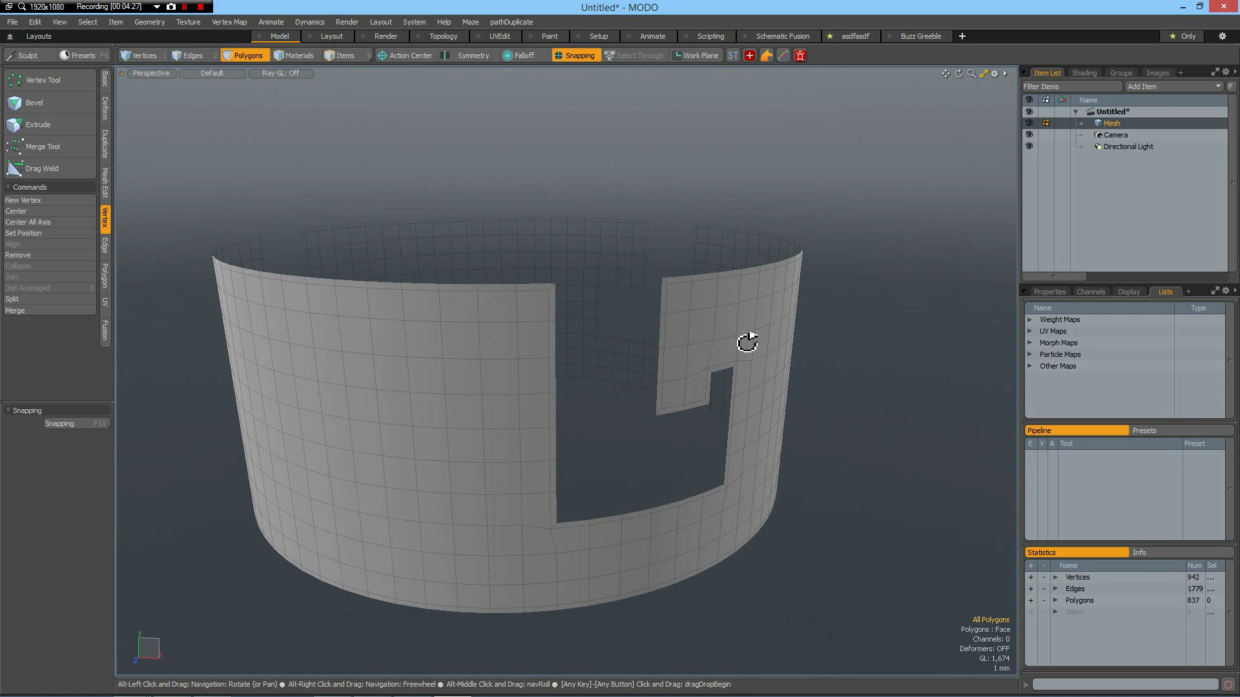
key(Tab)
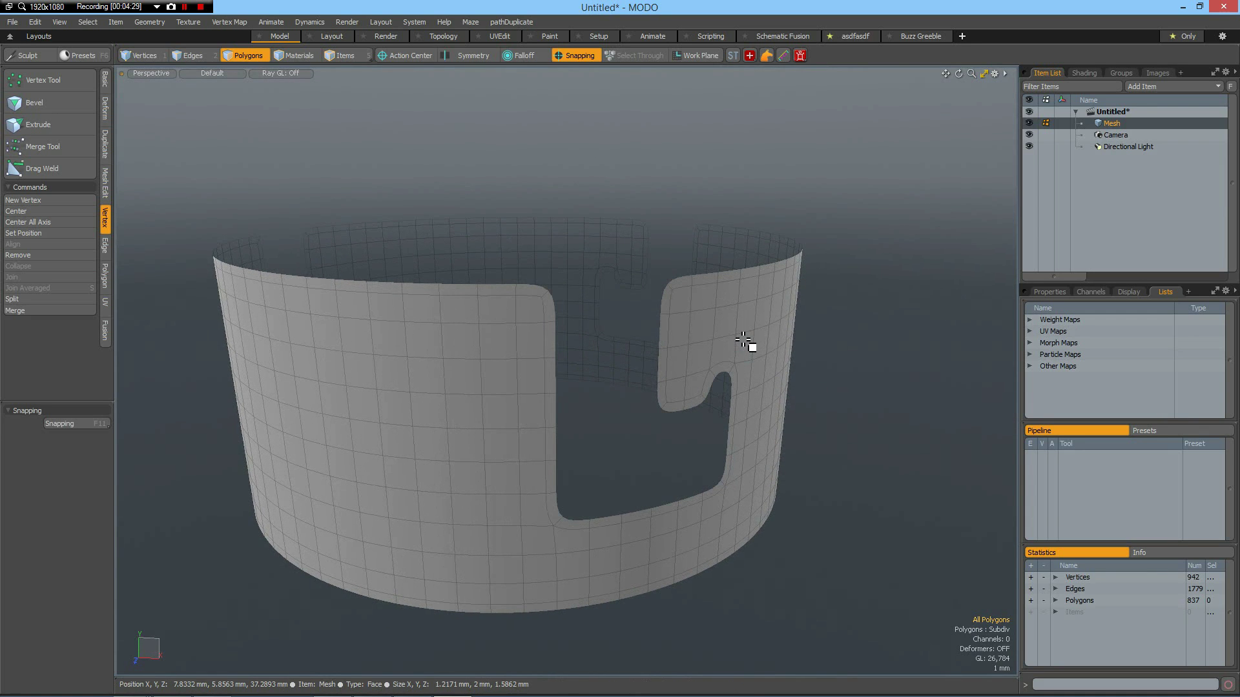
alt+drag(768, 313, 664, 411)
key(Tab)
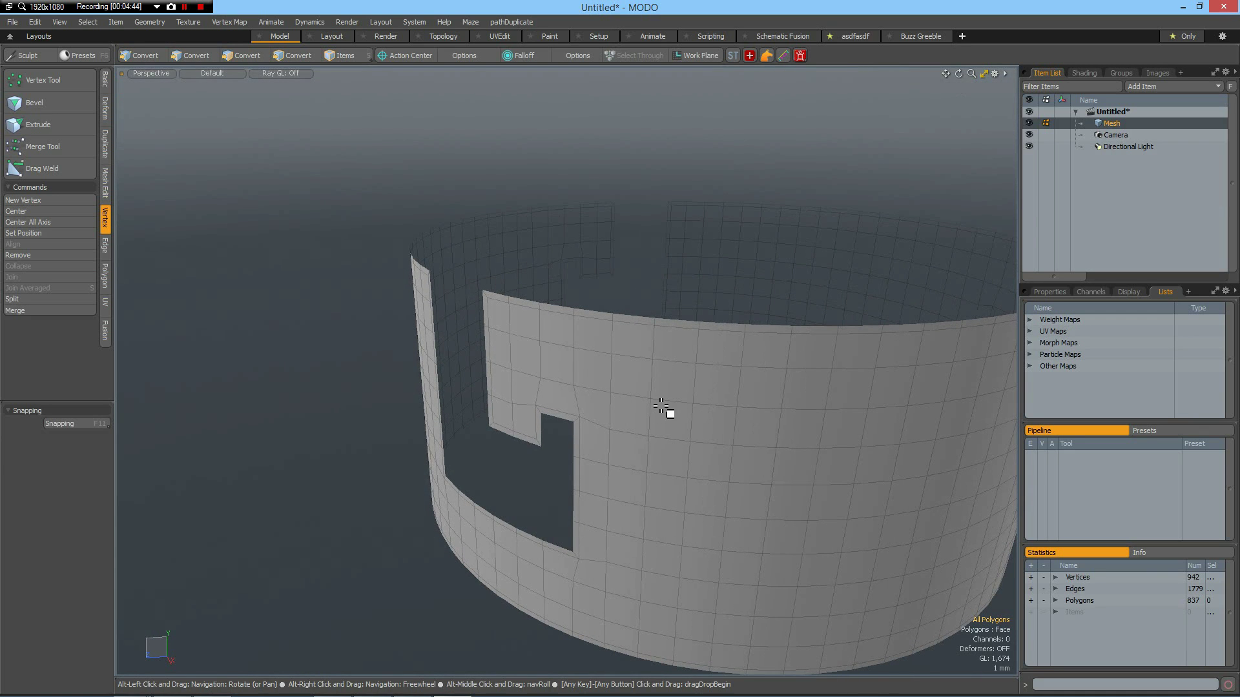
Step: Thicken the ring's wall with an offset of 1.75 mm and turn off snapping
scroll(662, 408, down, 4)
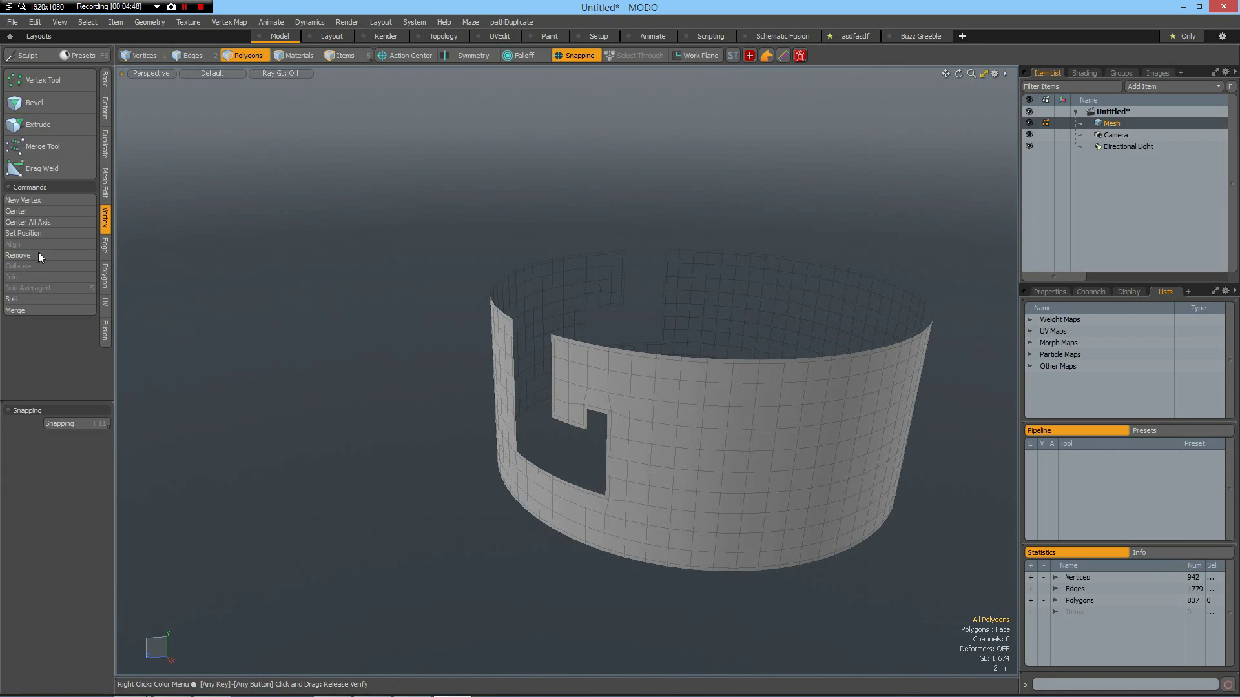
click(102, 273)
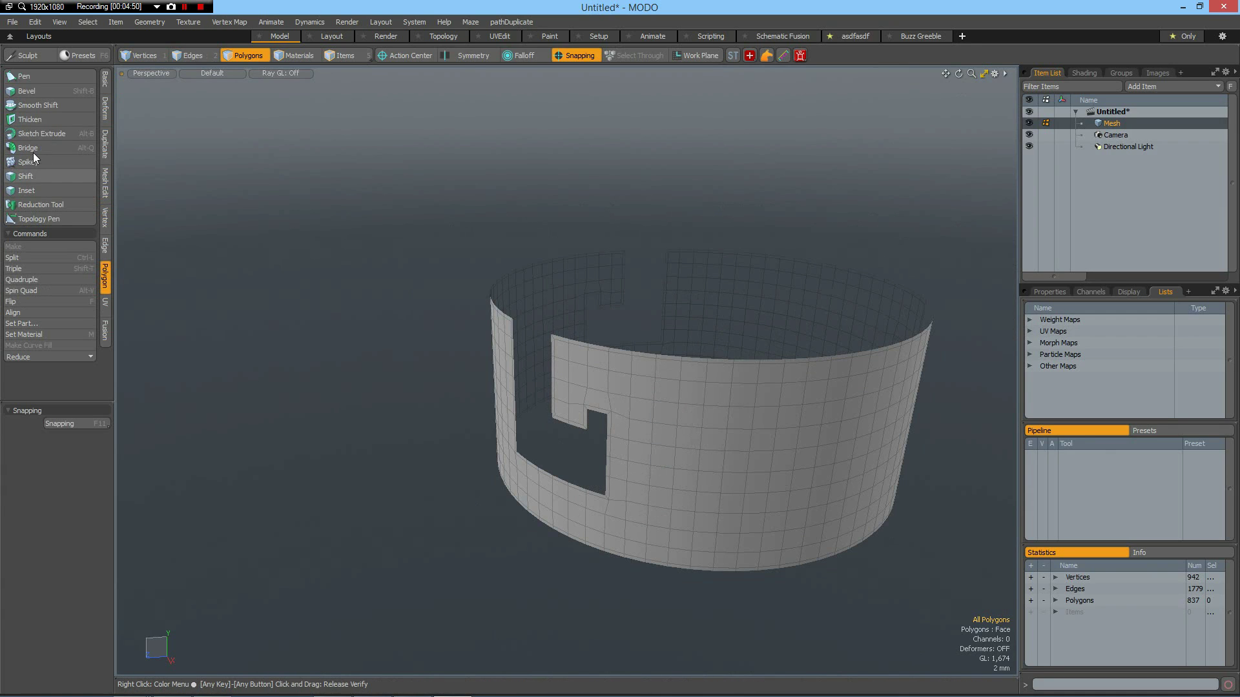
click(31, 120)
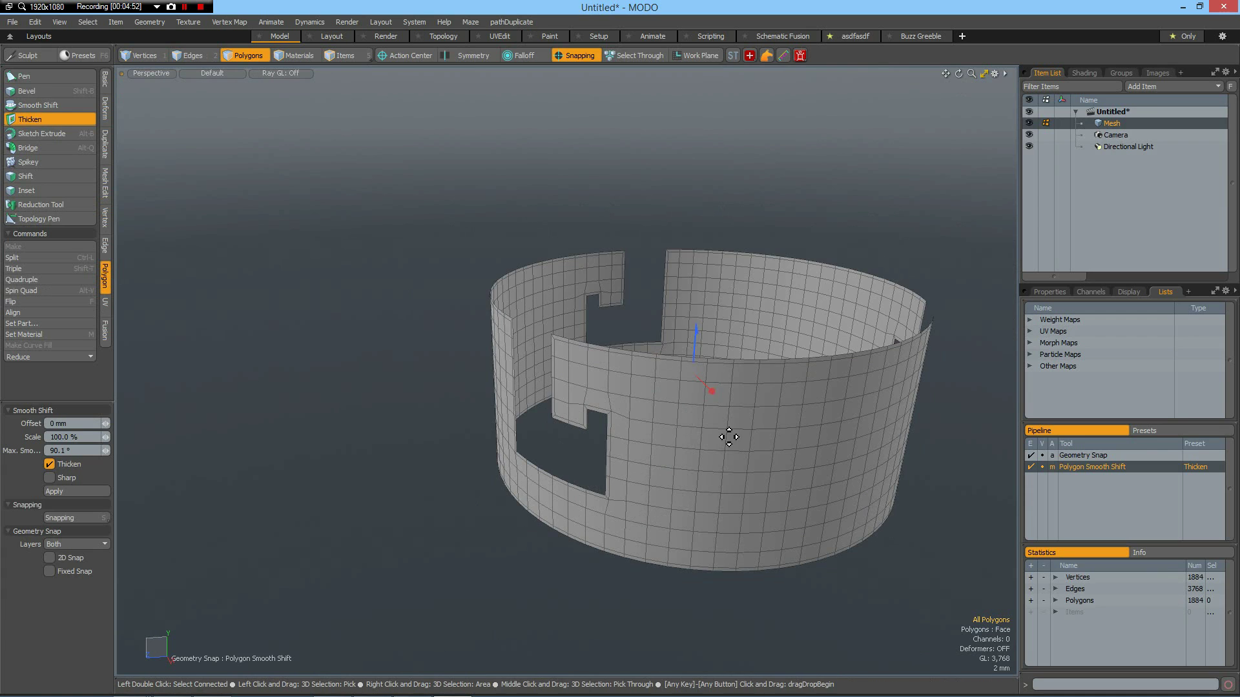
drag(696, 329, 697, 326)
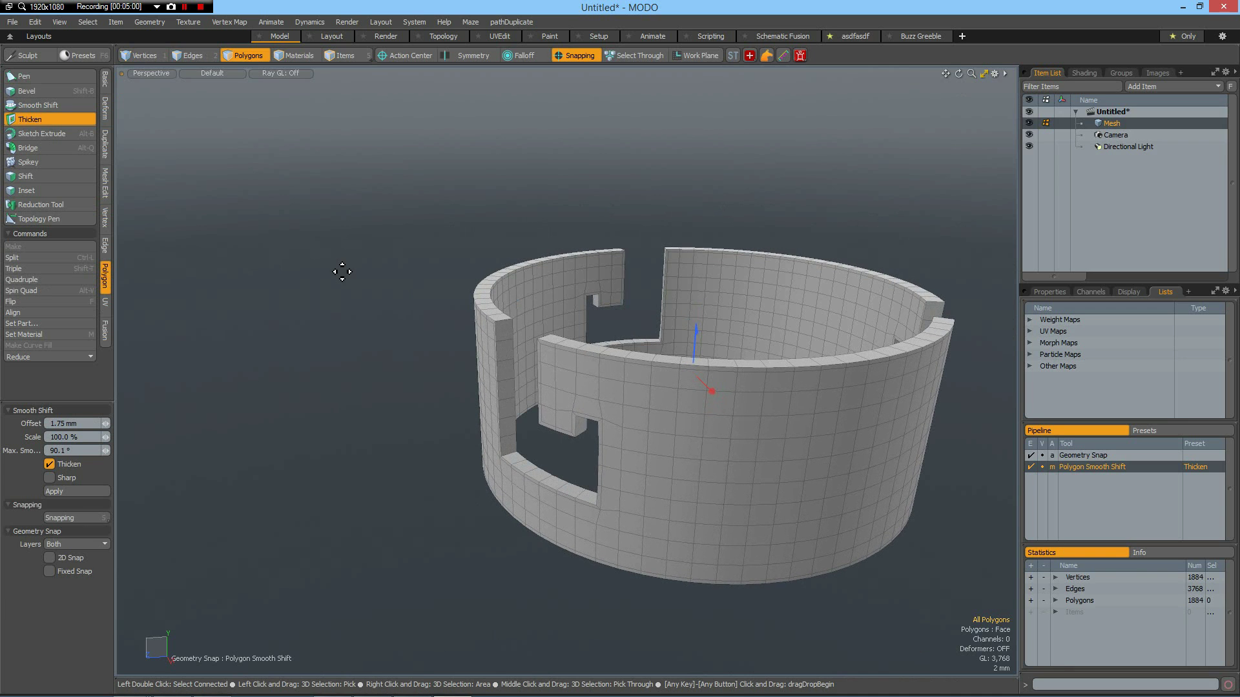
key(x)
Step: Loop-slice the wall's thickness all around the rim and slots with count 2 in Symmetry mode, placing the cuts at 10%
alt+drag(445, 351, 631, 343)
scroll(636, 325, up, 5)
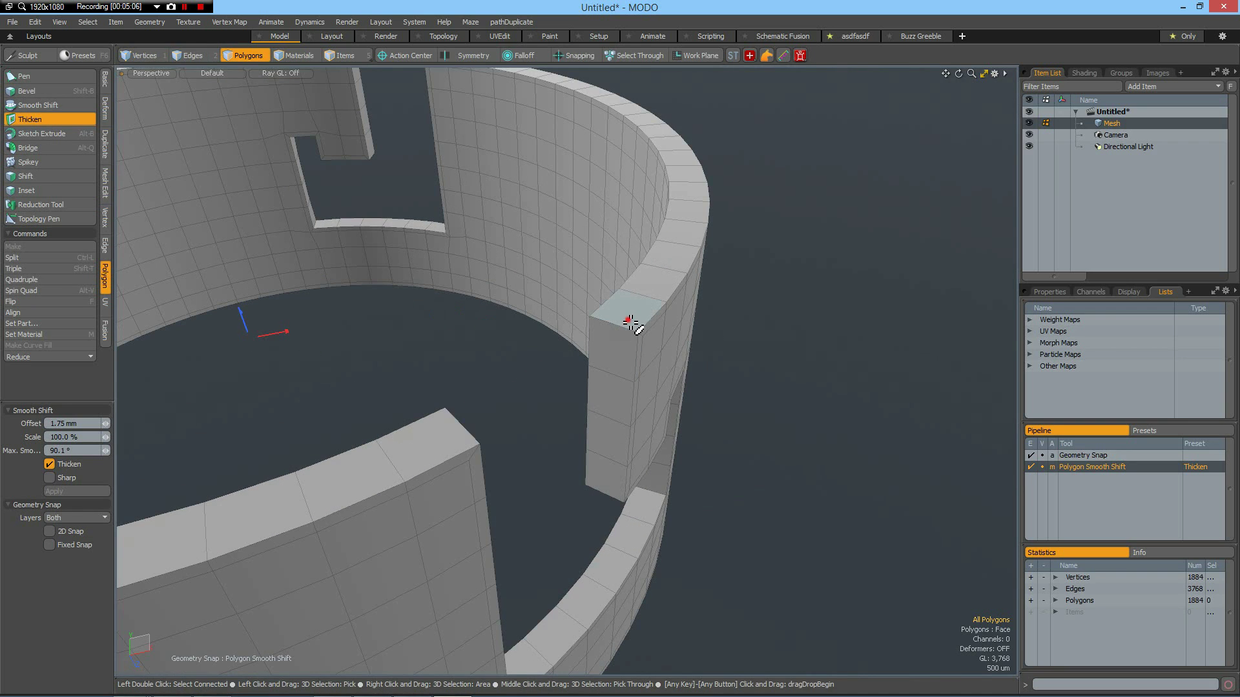
key(2)
click(621, 342)
key(alt+c)
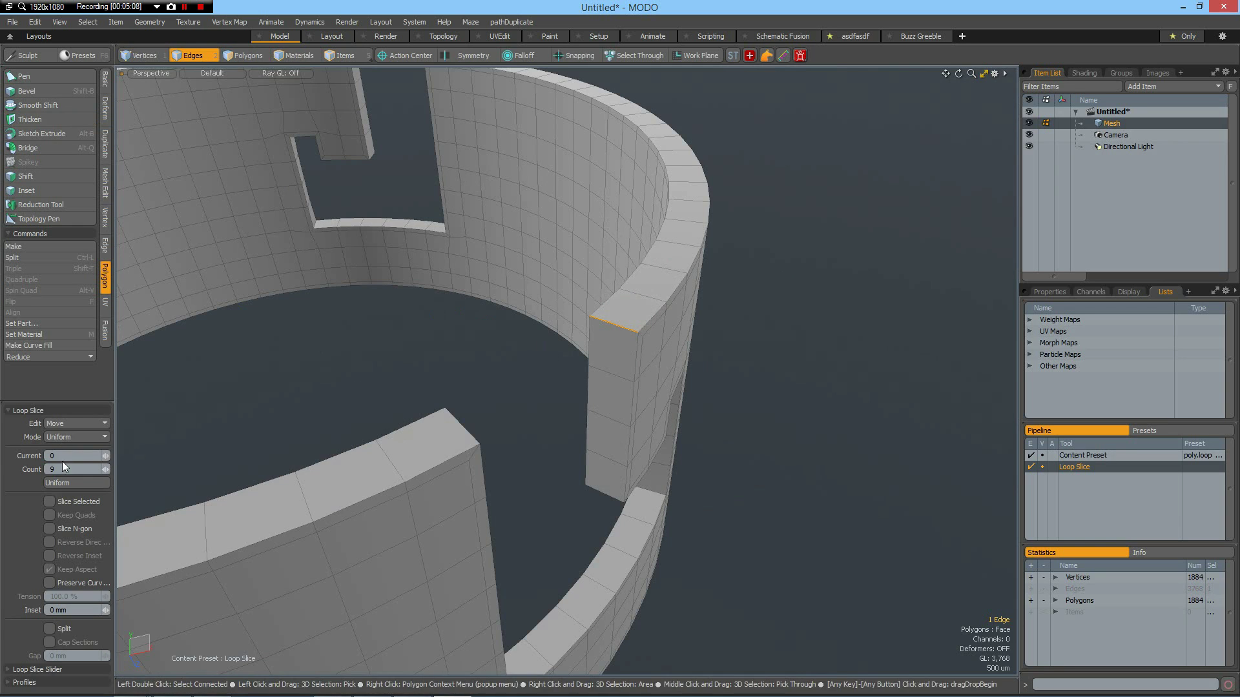
click(58, 467)
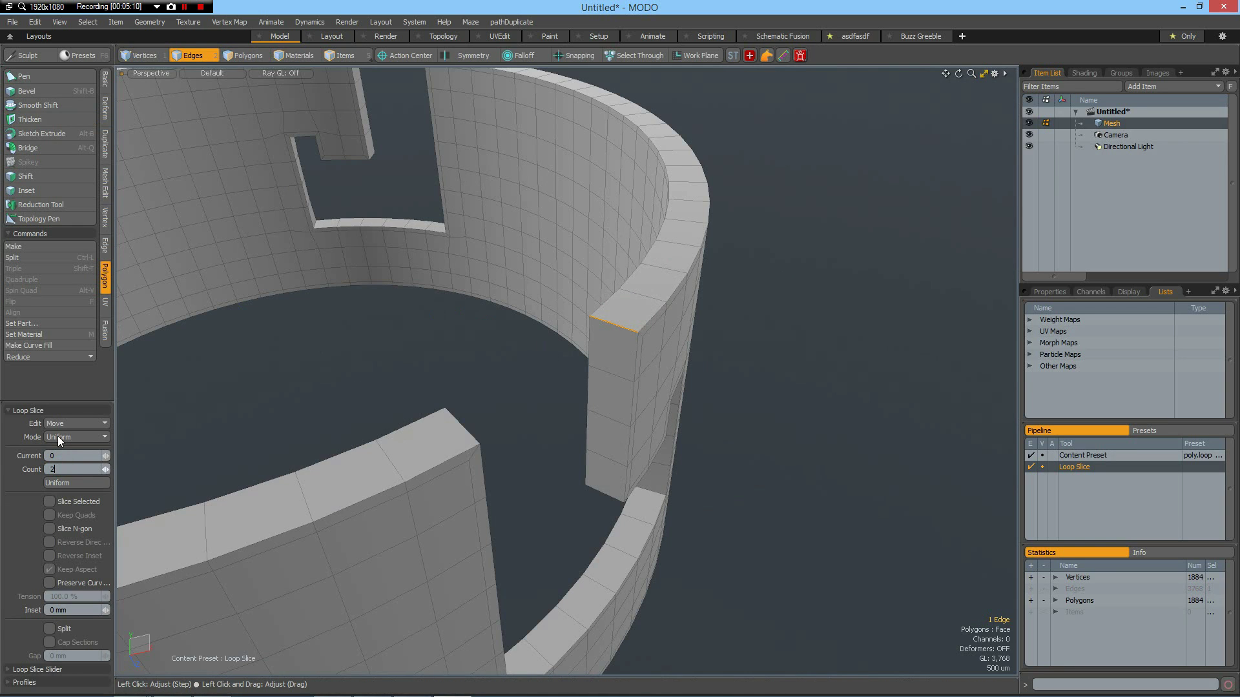
click(64, 437)
click(65, 450)
click(380, 361)
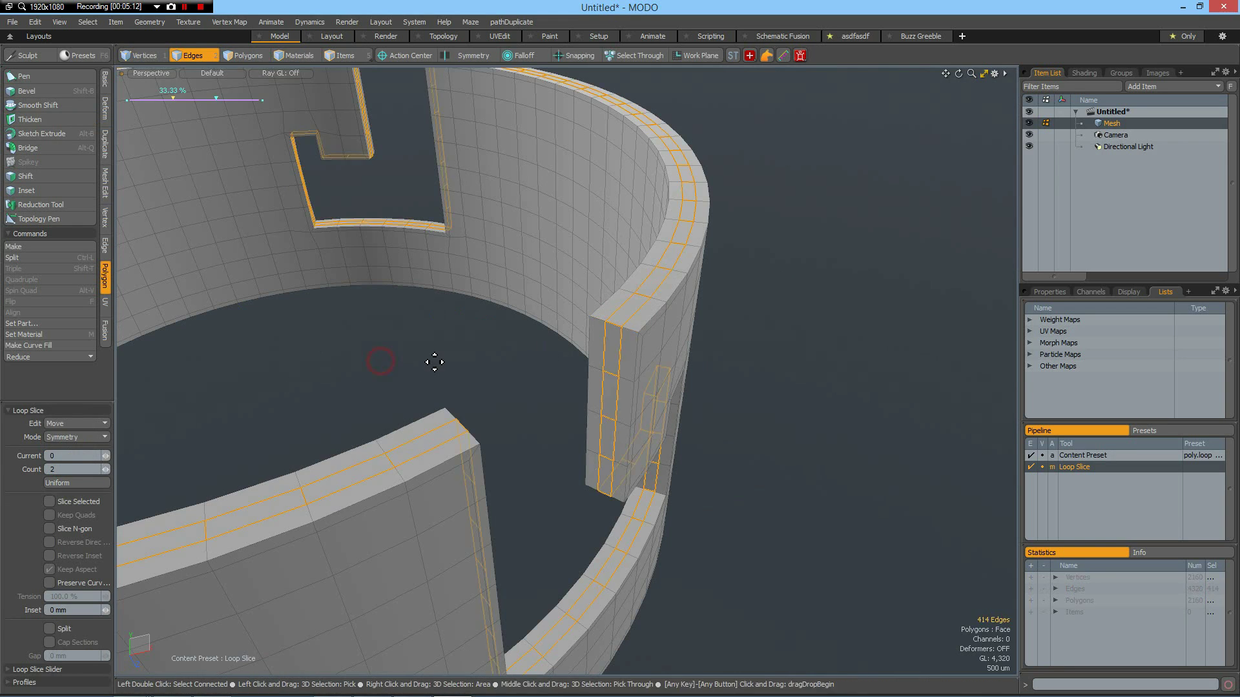
drag(434, 362, 394, 361)
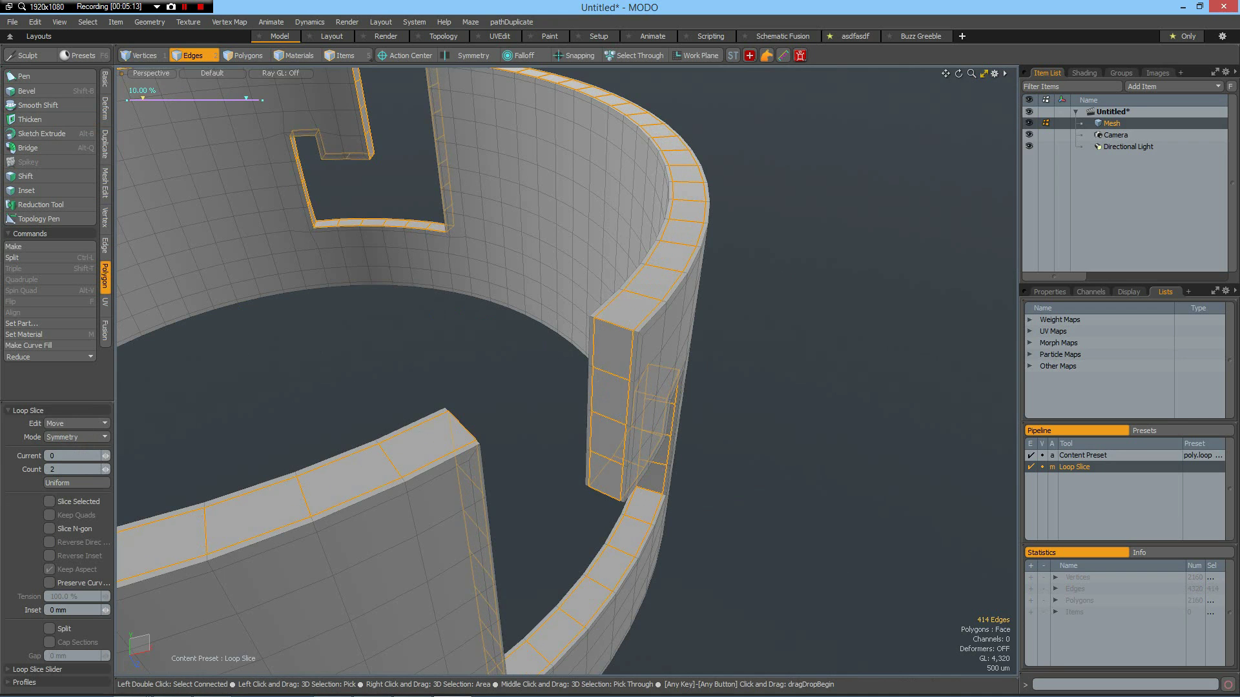
key(q)
click(832, 449)
Step: Examine the thickened ring and its slots as a smoothed subdivision surface
alt+drag(786, 448, 637, 448)
key(Tab)
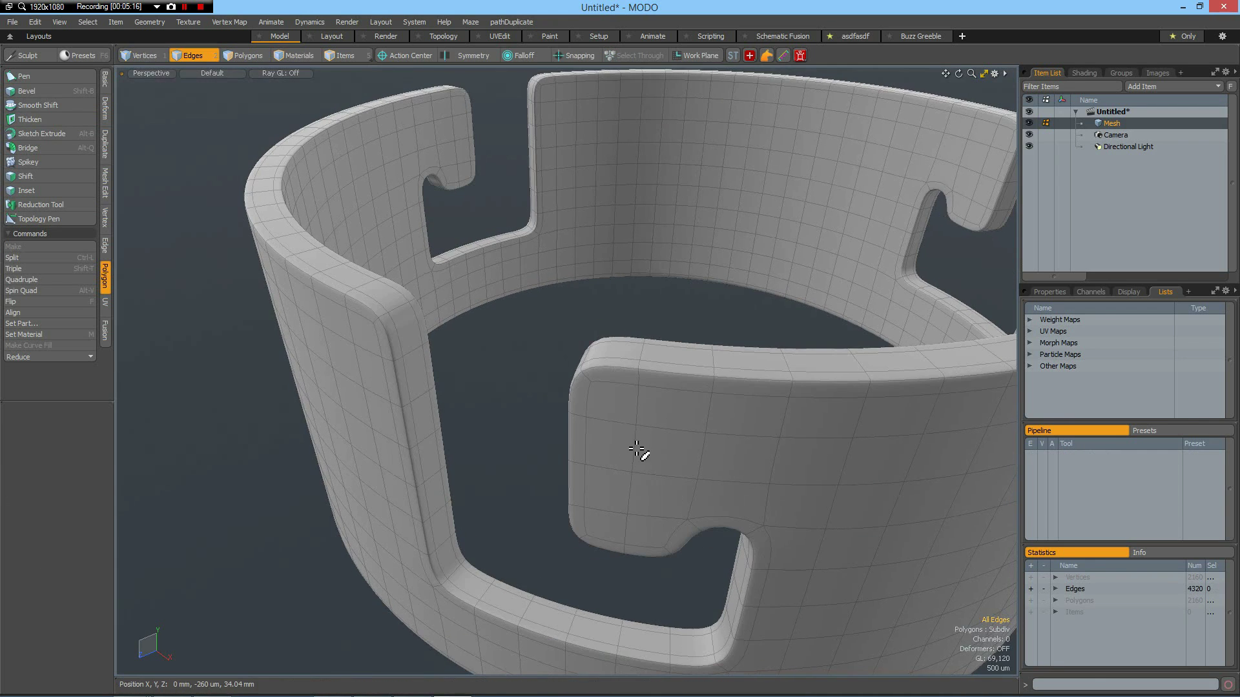
scroll(643, 409, down, 5)
alt+drag(702, 392, 648, 410)
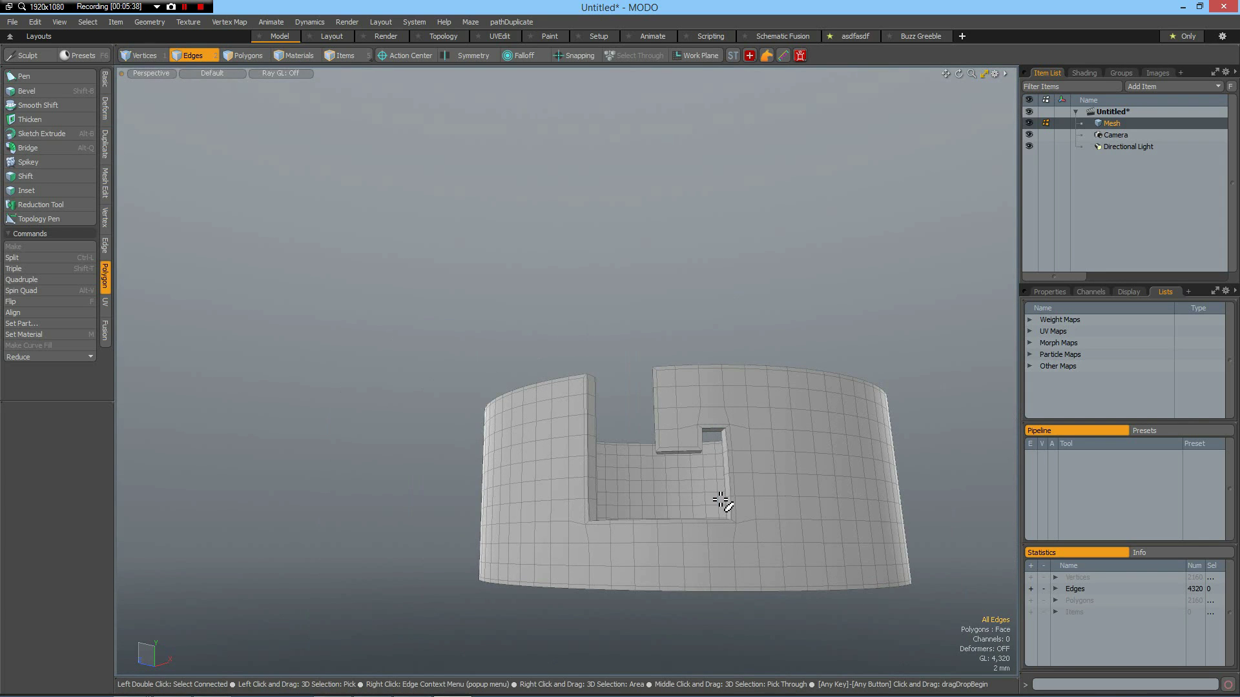
Step: Delete the narrow band of polygons along the ring's bottom edge, selecting it in Front view
key(KP_1)
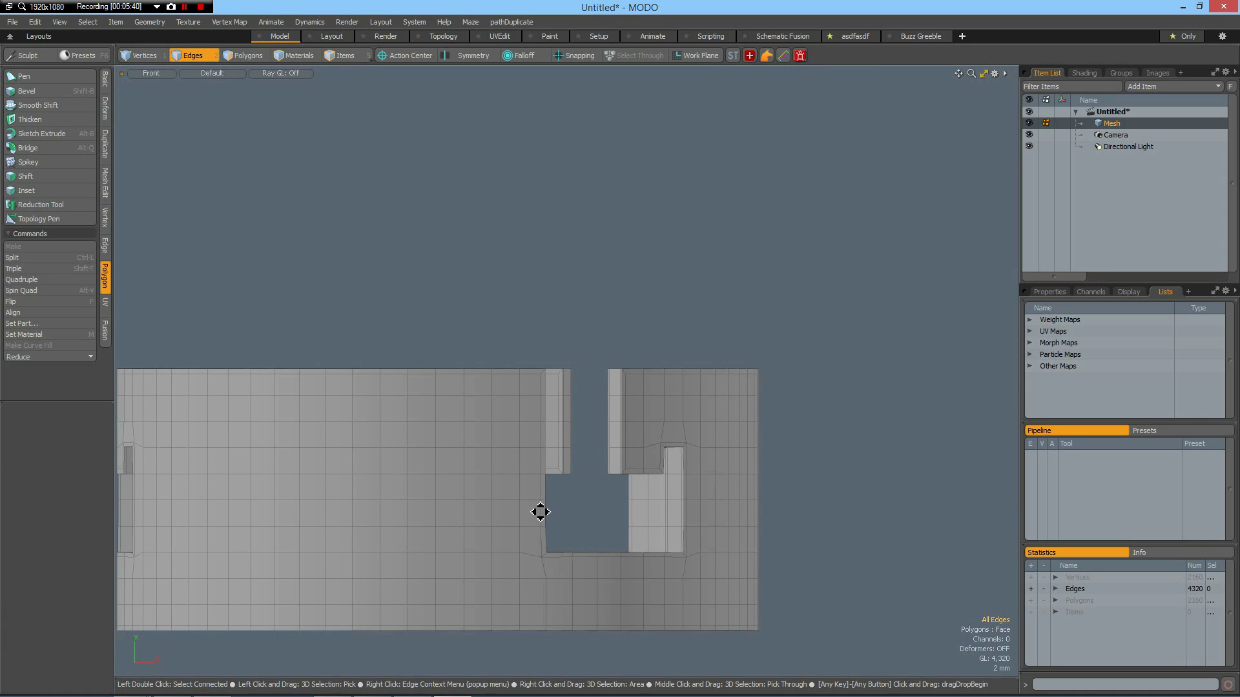
alt+drag(503, 509, 564, 397)
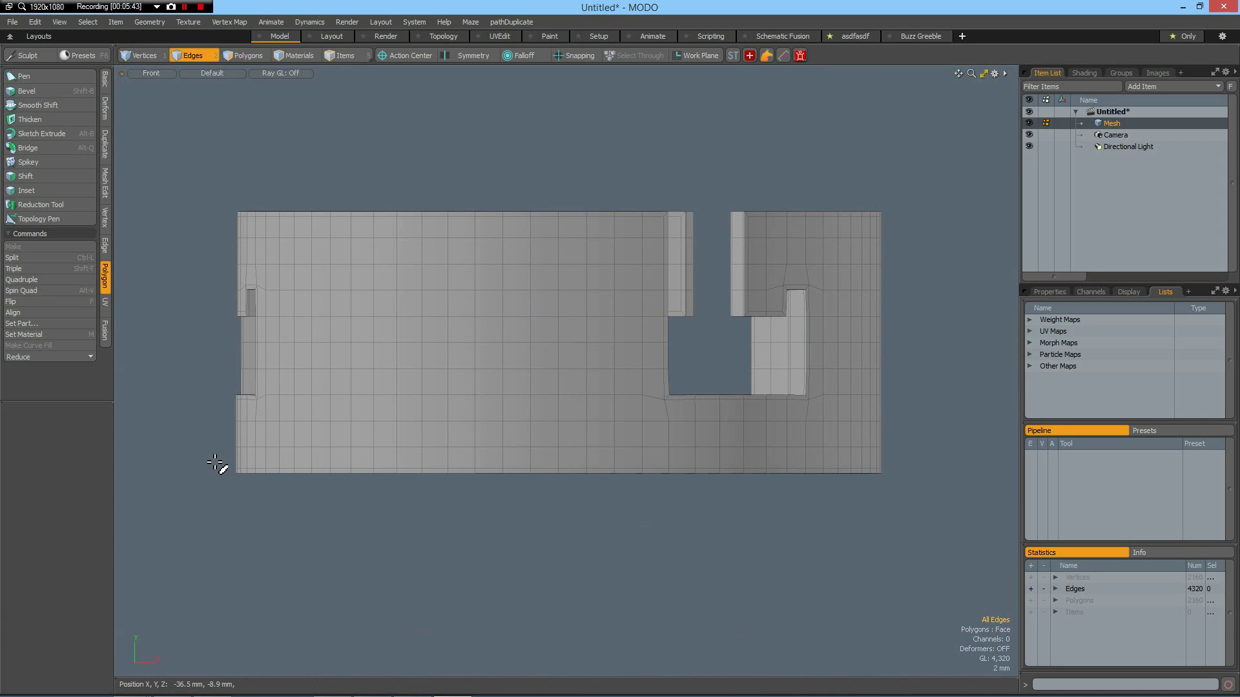
key(3)
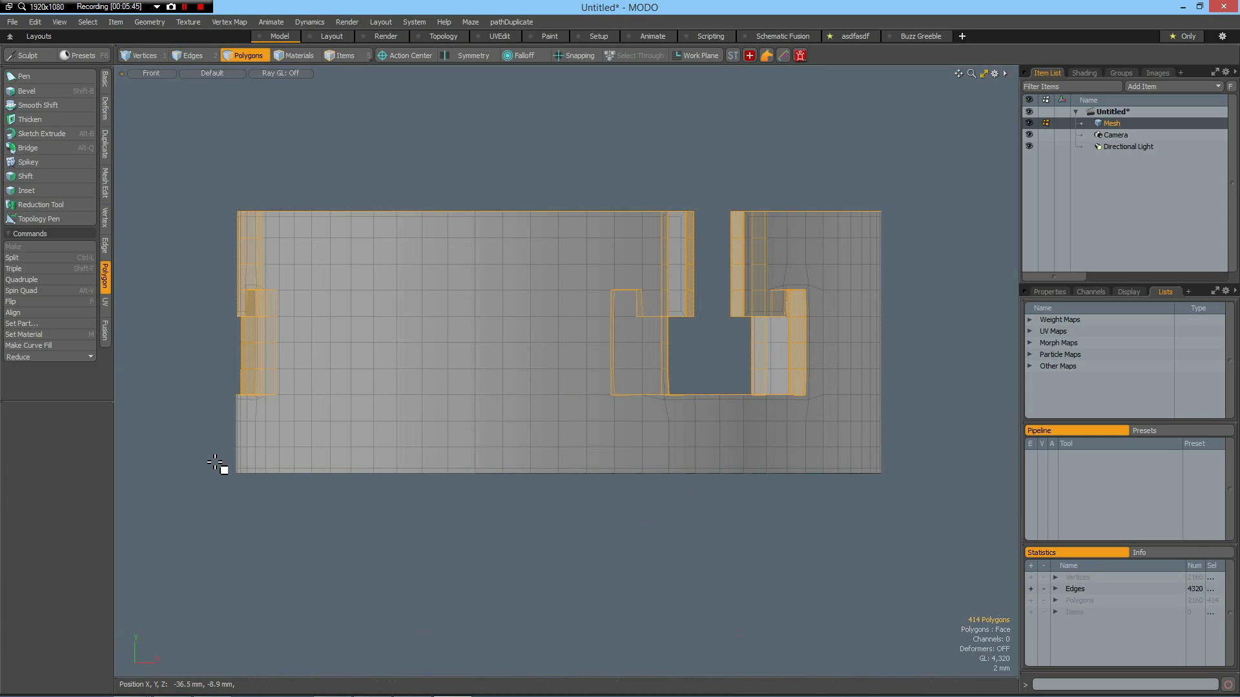
right_drag(839, 507, 934, 526)
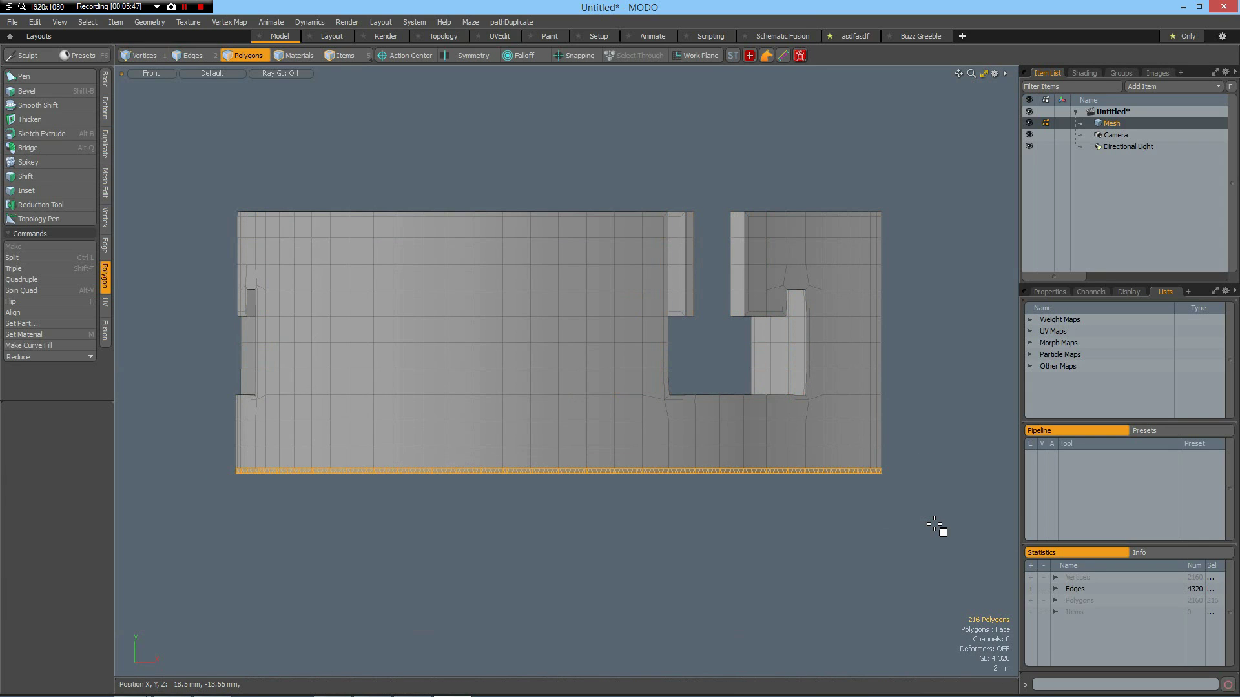
click(935, 526)
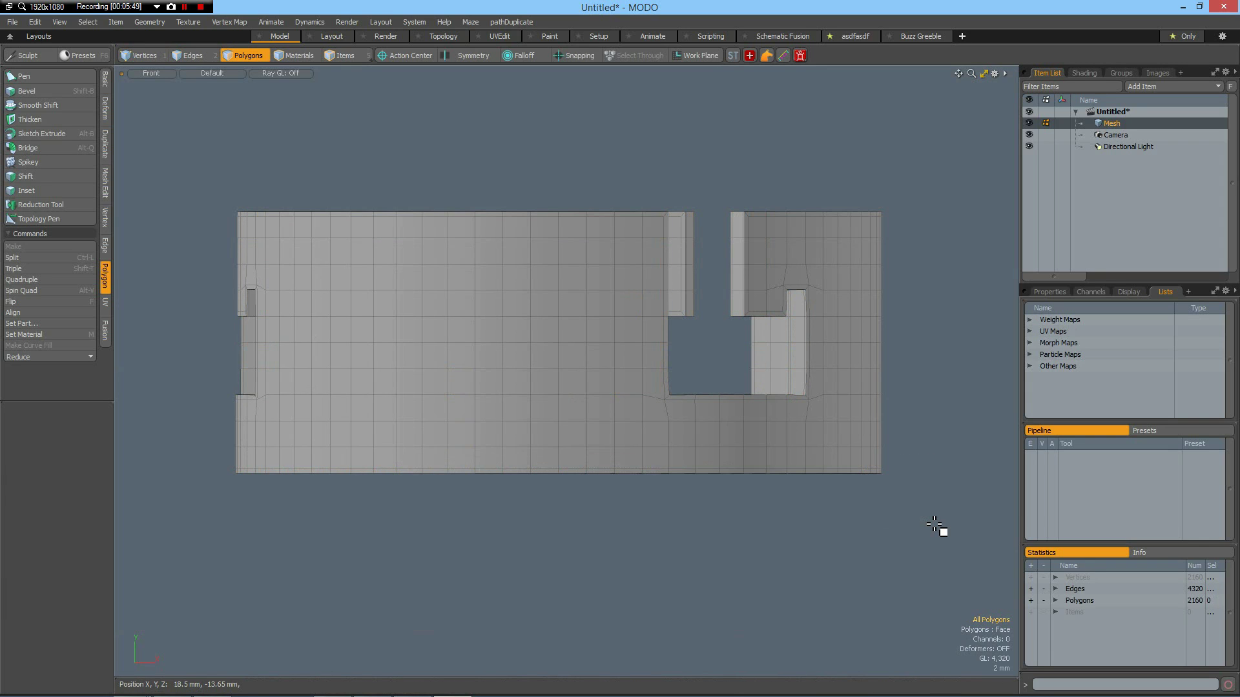
right_drag(223, 460, 1043, 547)
key(Delete)
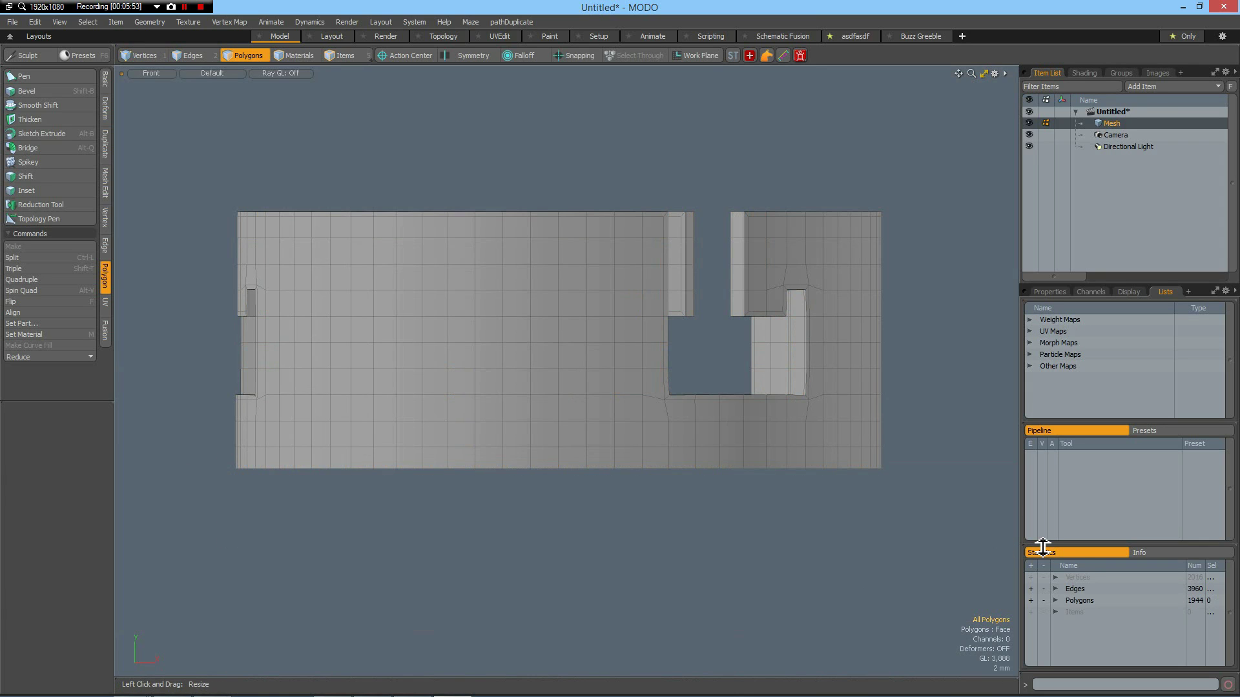
Step: Bevel the lowest polygon loops on the ring's inner and outer walls as groups with a shift of 1.45 mm
click(298, 456)
shift+click(322, 459)
key(ctrl+space)
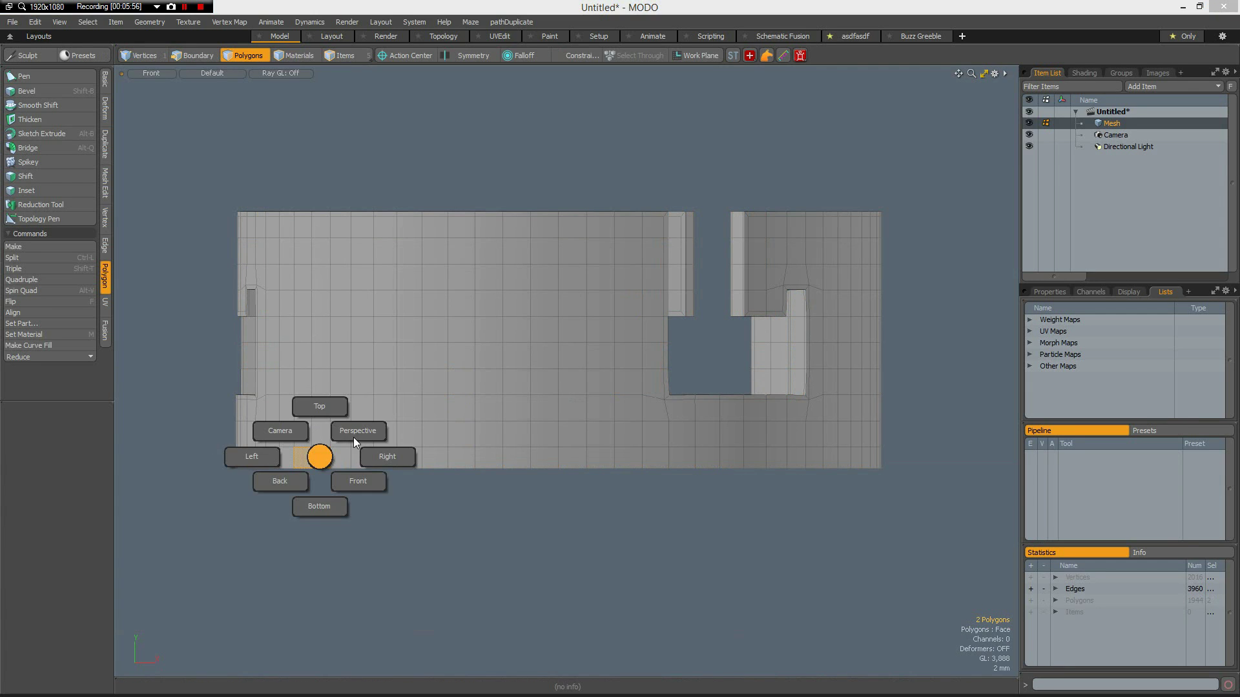
click(361, 431)
alt+drag(567, 469, 359, 509)
shift+click(746, 438)
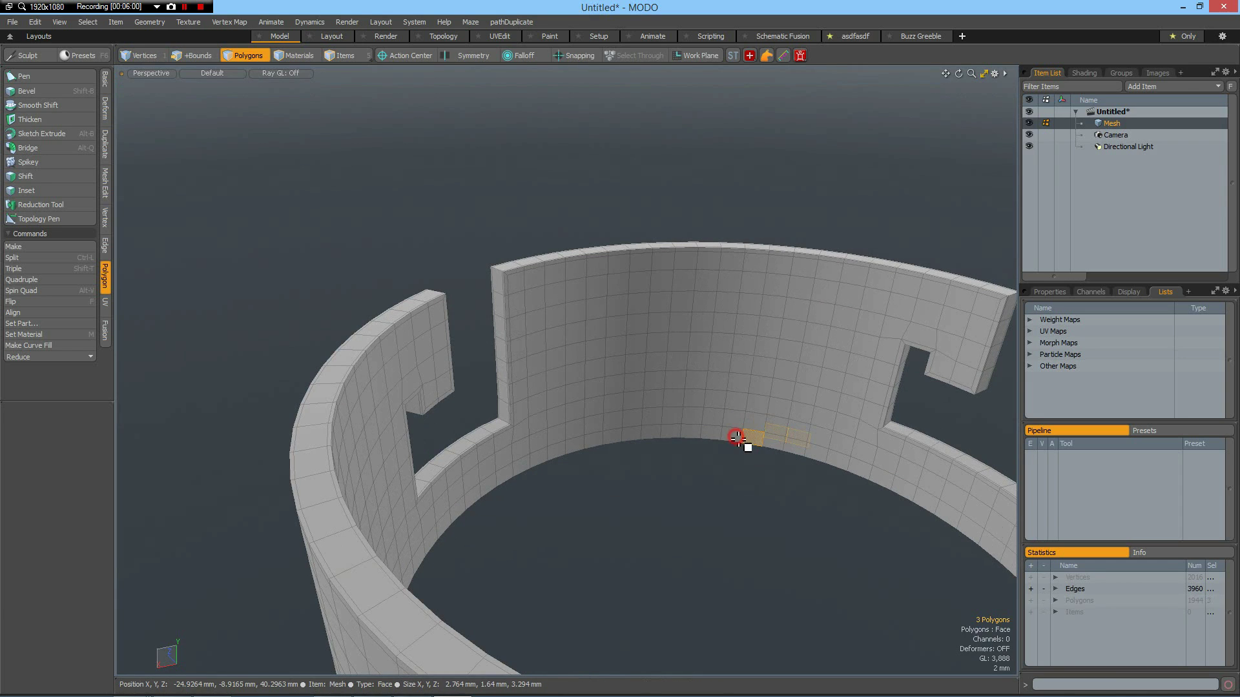
shift+click(738, 438)
key(l)
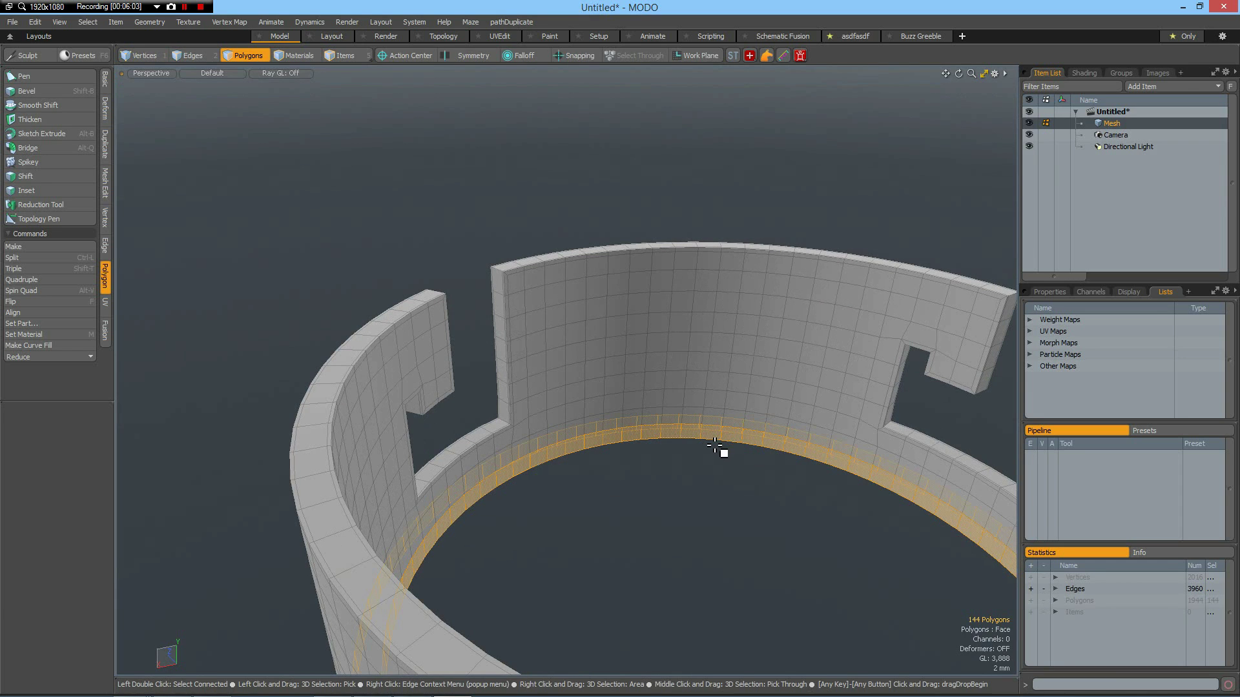
alt+drag(493, 448, 442, 446)
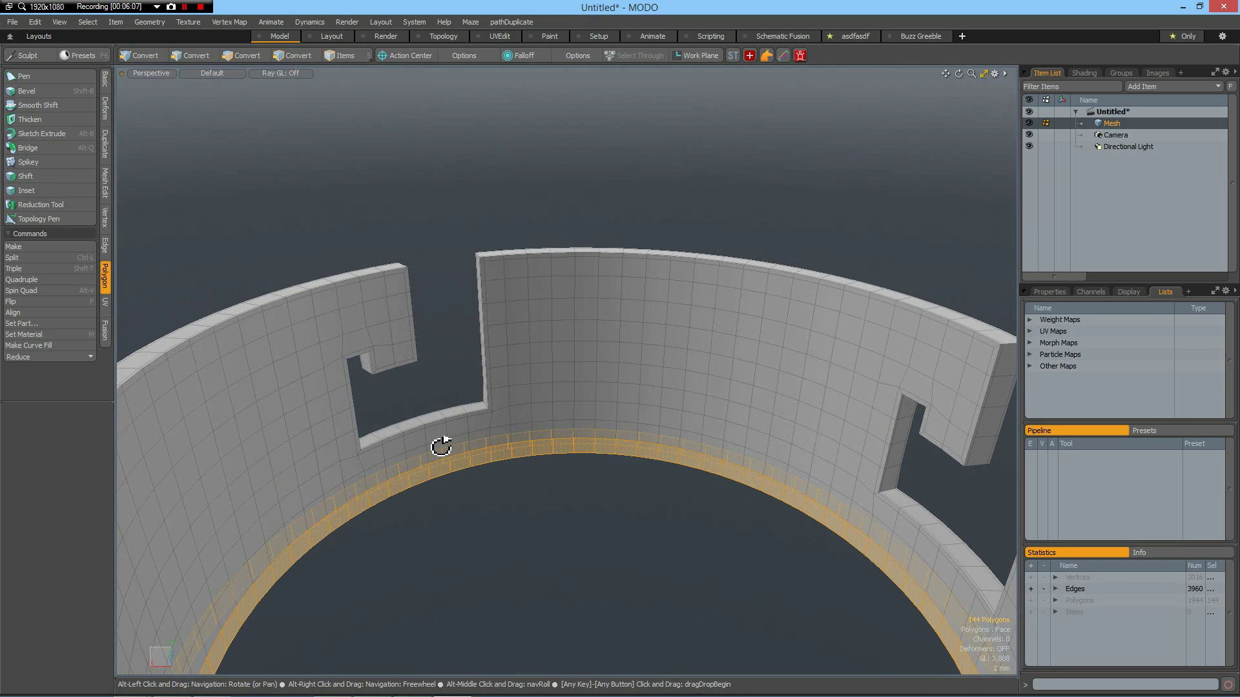
key(shift+b)
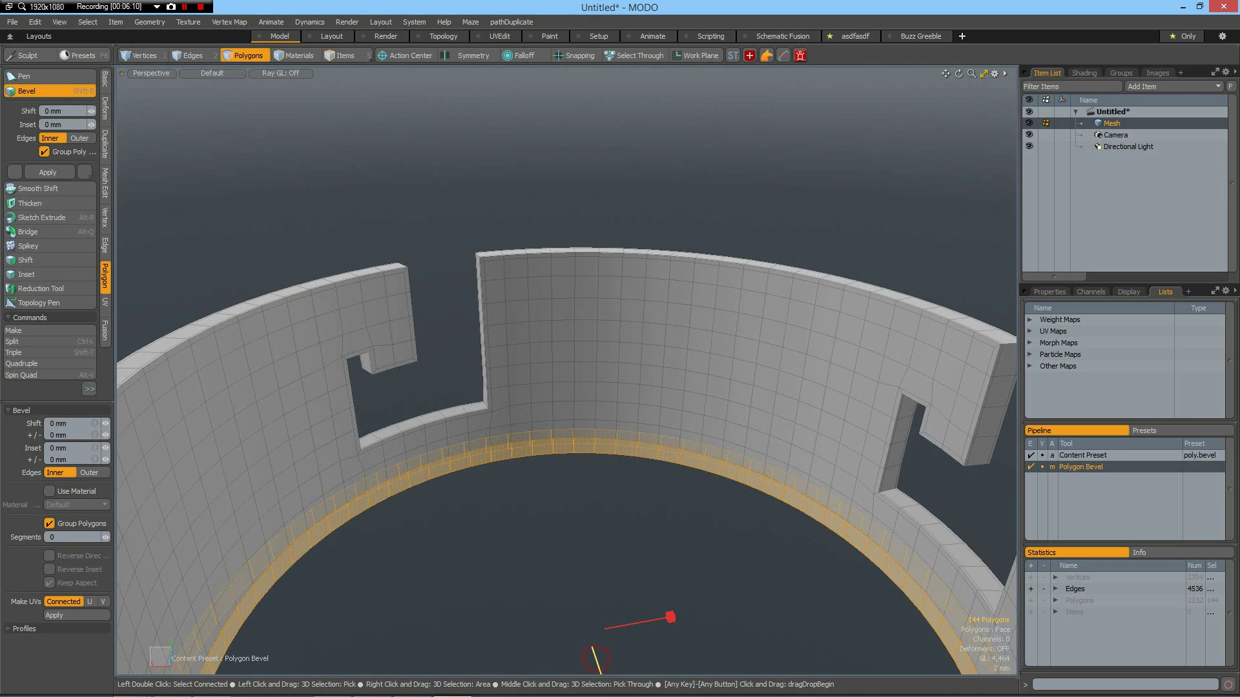
drag(595, 661, 601, 673)
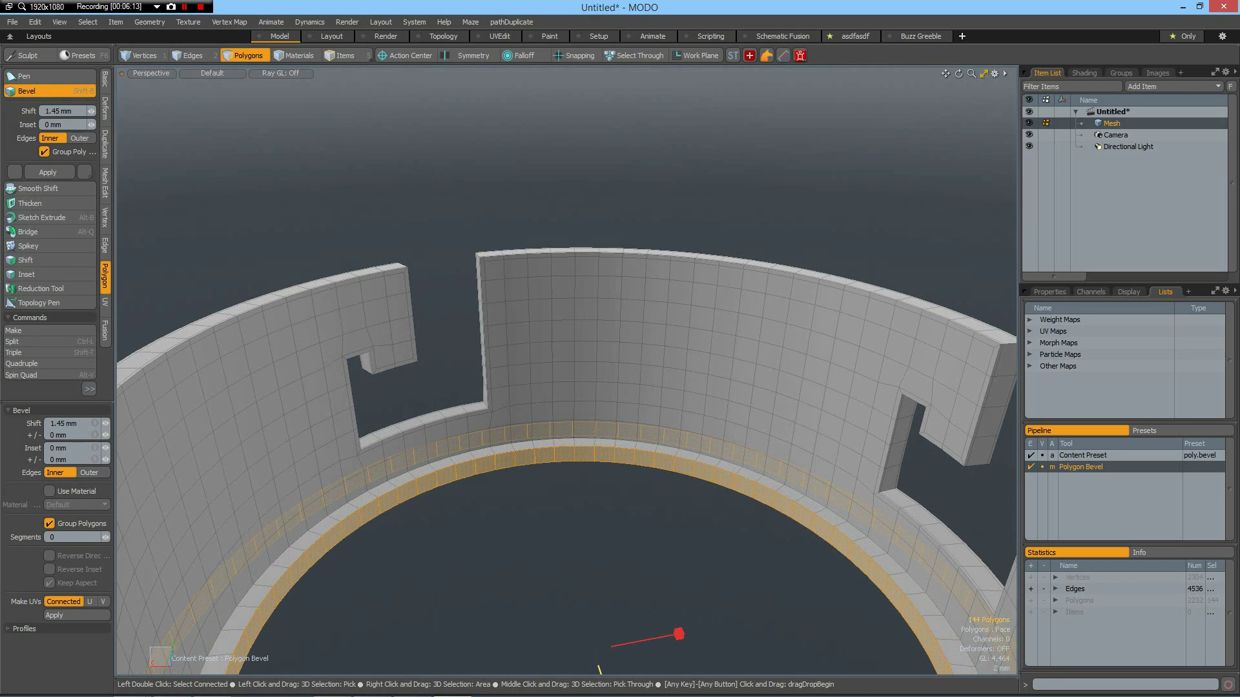
key(space)
Step: Extrude the downward-facing polygon loops of both new flanges by -42 mm in Y and delete the extrusion's end polygons
alt+drag(561, 629, 477, 259)
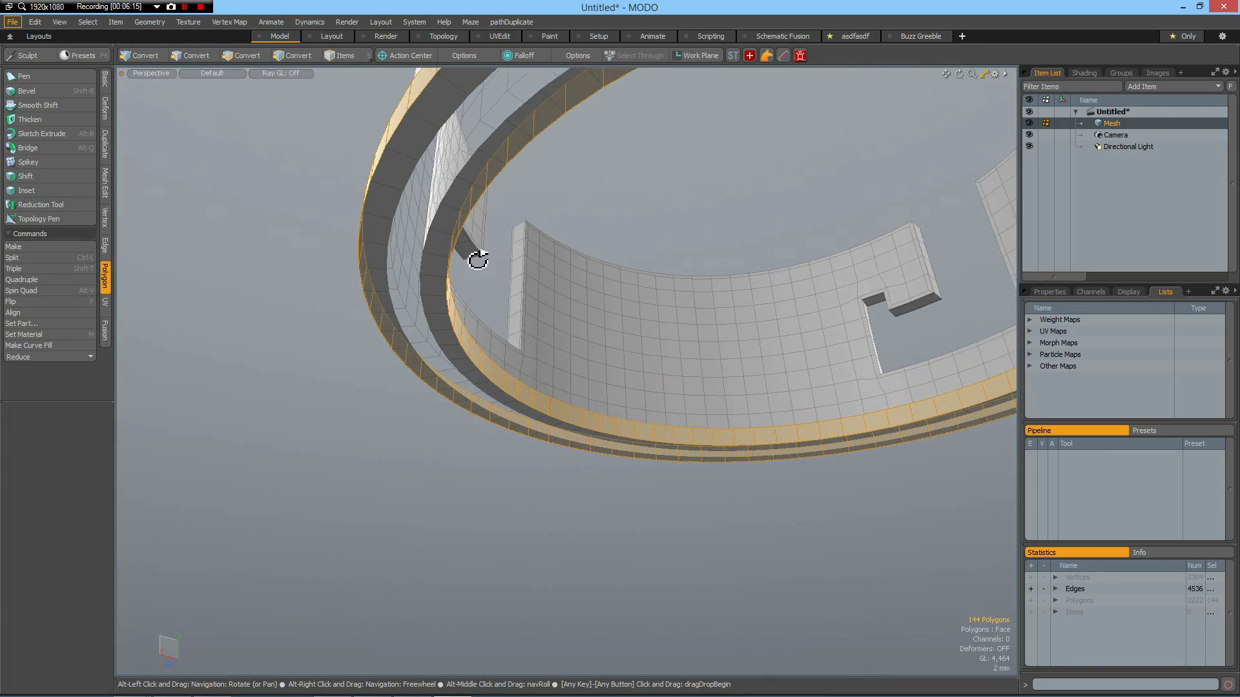
click(470, 180)
shift+click(462, 192)
shift+click(387, 171)
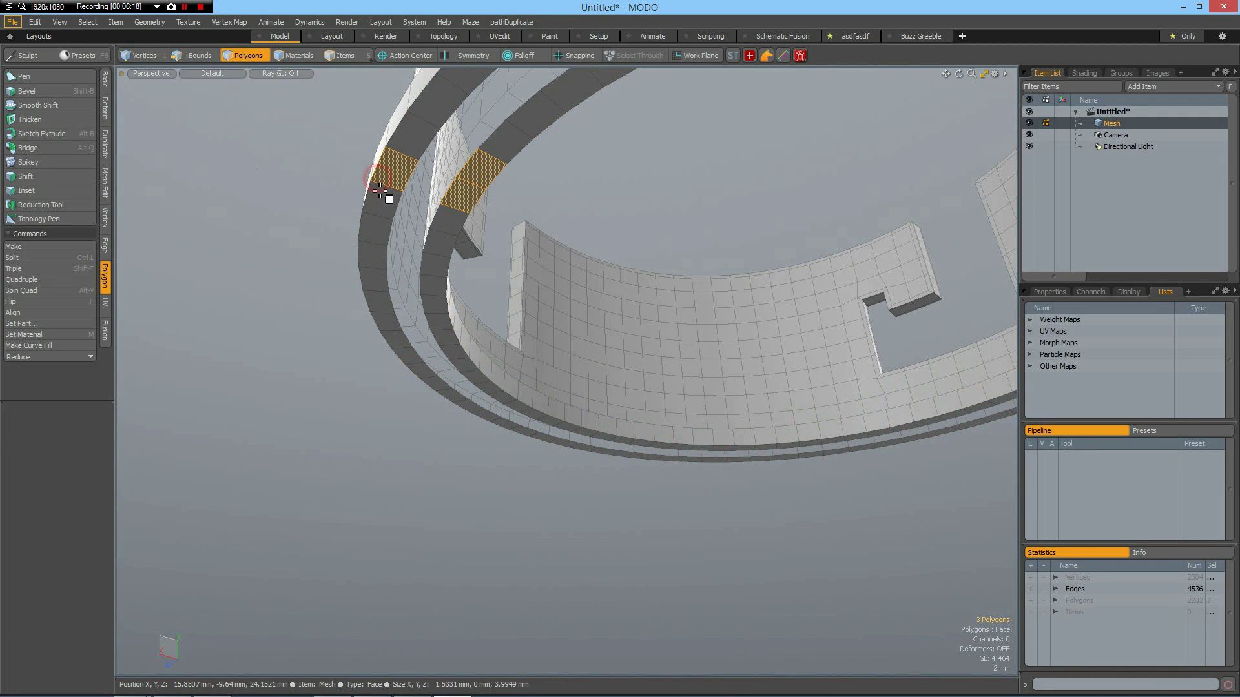
shift+click(380, 191)
key(l)
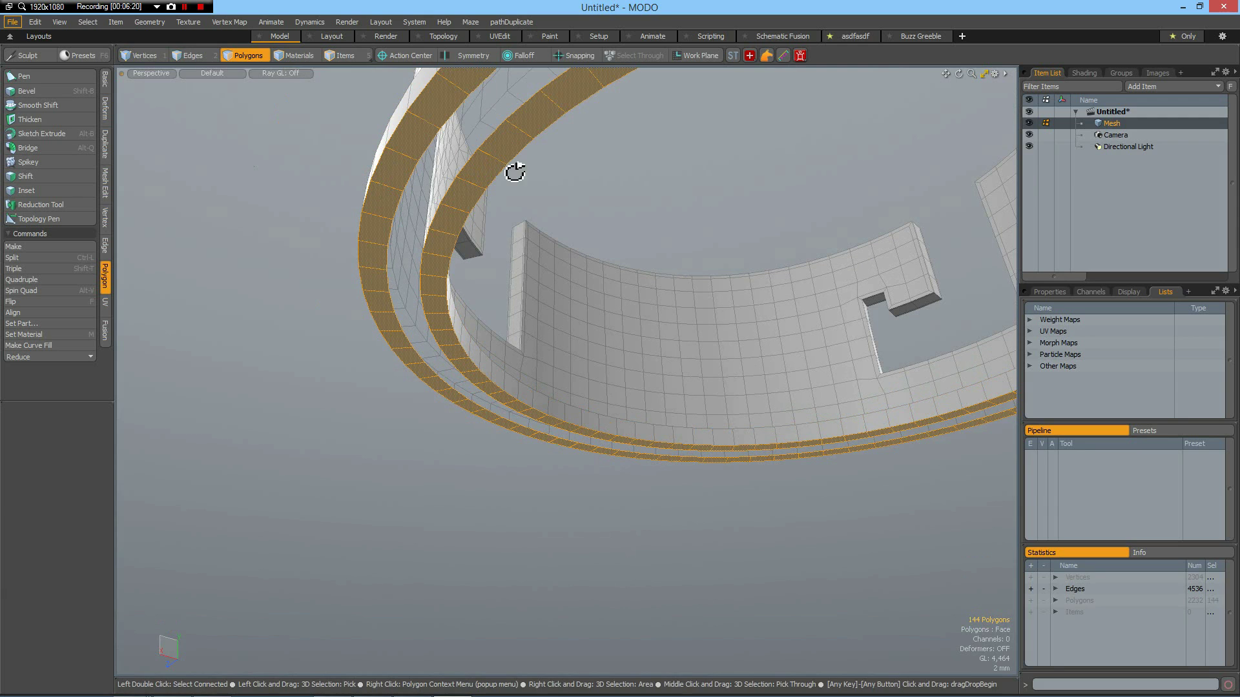
alt+drag(515, 172, 529, 196)
scroll(529, 197, down, 5)
alt+drag(536, 153, 546, 200)
key(shift+x)
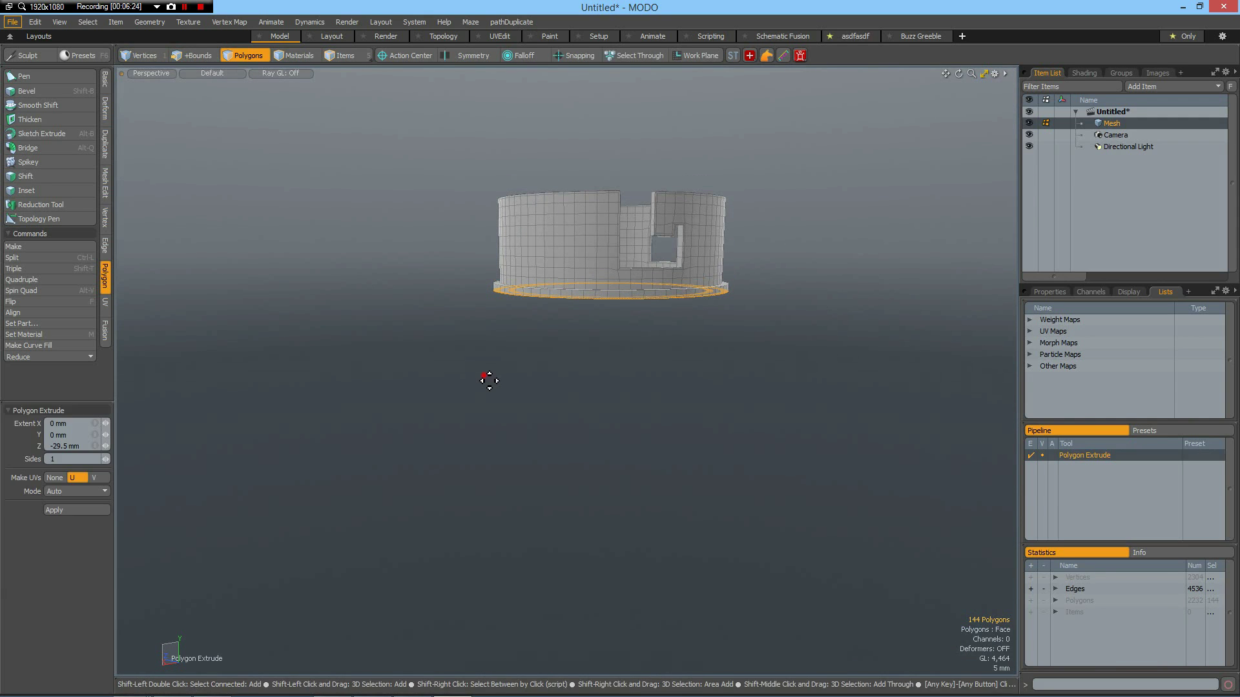
click(606, 237)
drag(607, 222, 607, 408)
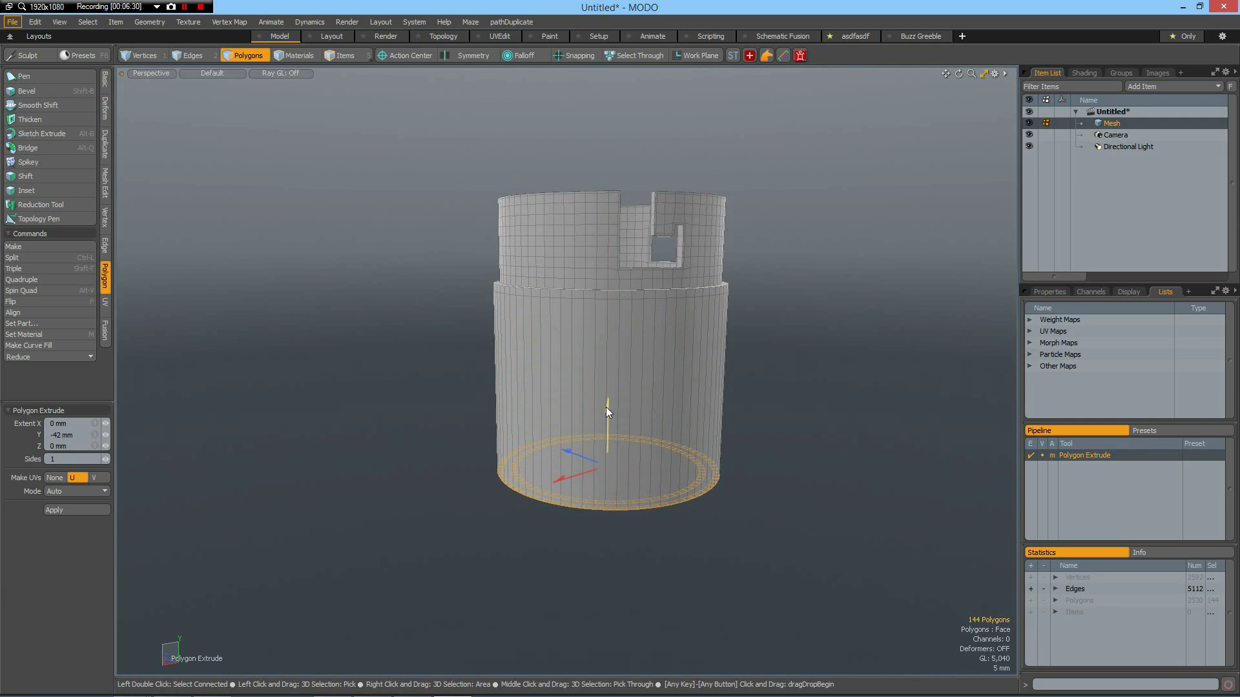
key(Delete)
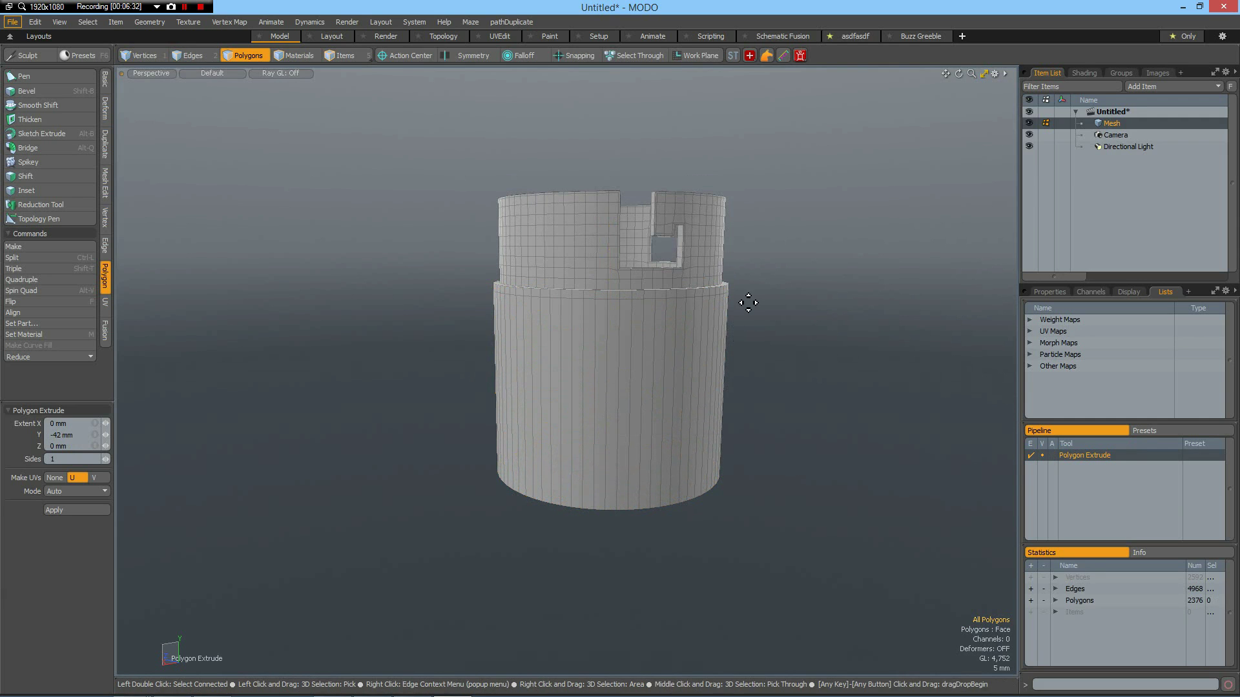
Step: Bevel the four edge loops bordering the inner and outer ledges, using Inset mode, Square edge shape and a value of 228 um
scroll(654, 297, up, 5)
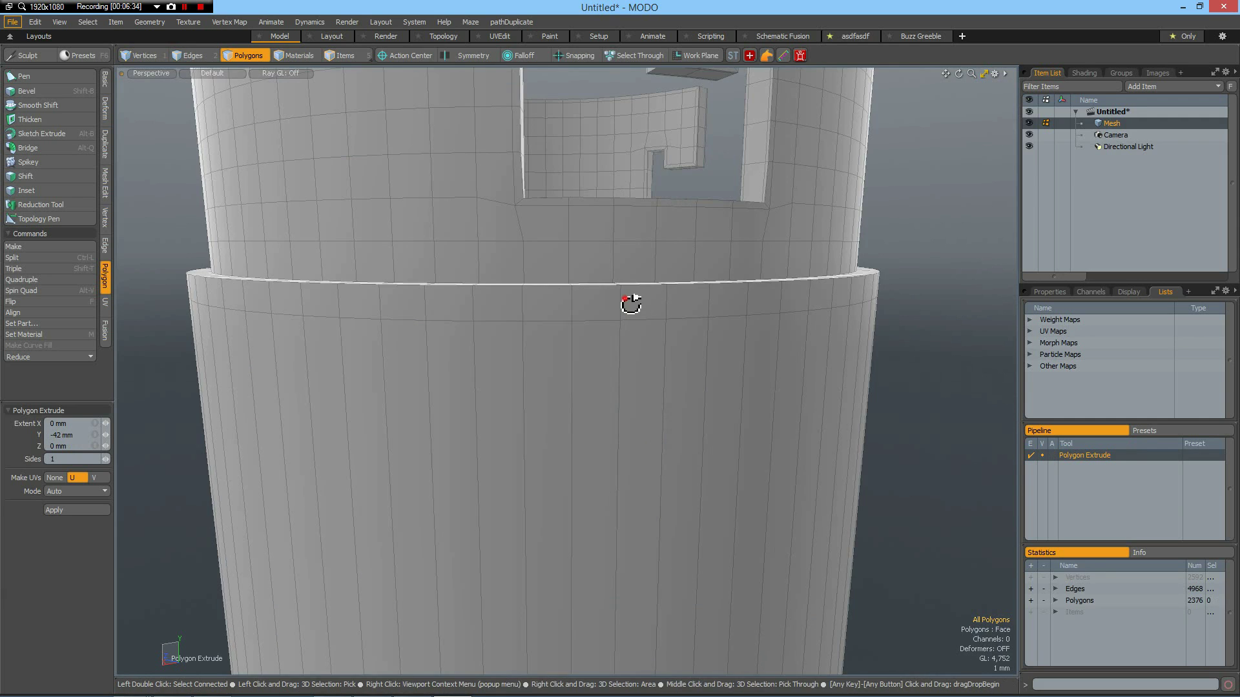
alt+drag(631, 304, 609, 362)
scroll(579, 396, up, 1)
scroll(578, 392, down, 2)
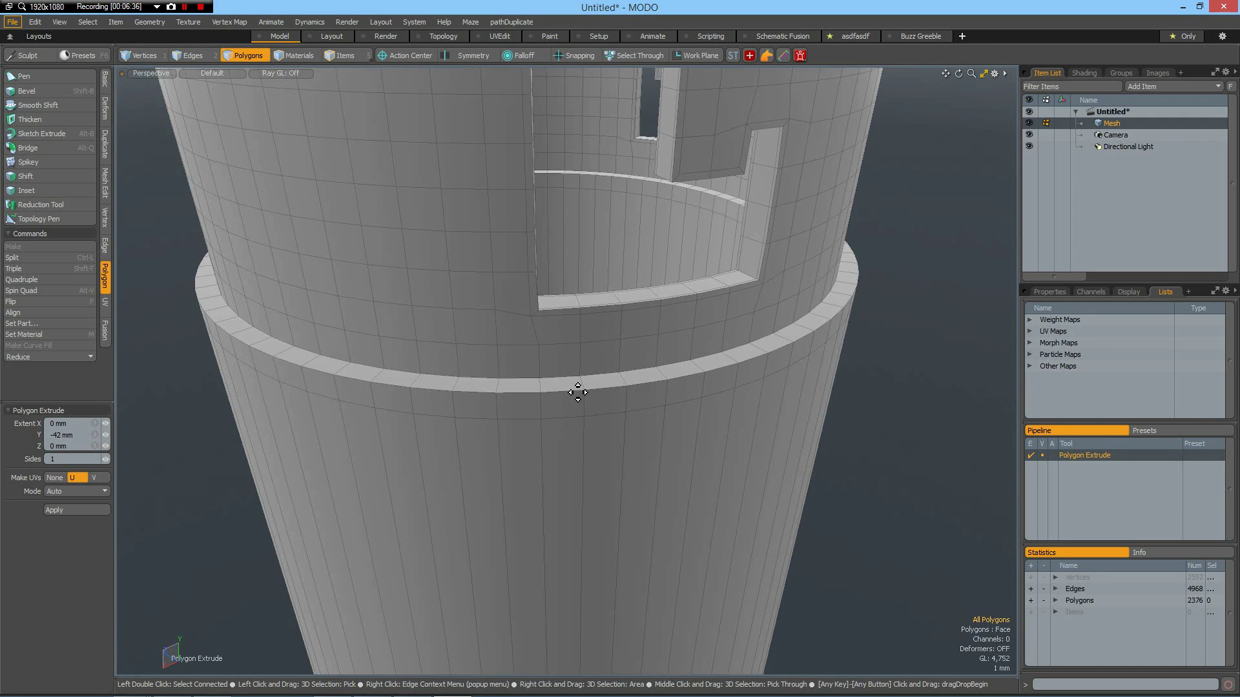
scroll(578, 393, up, 2)
key(2)
click(559, 392)
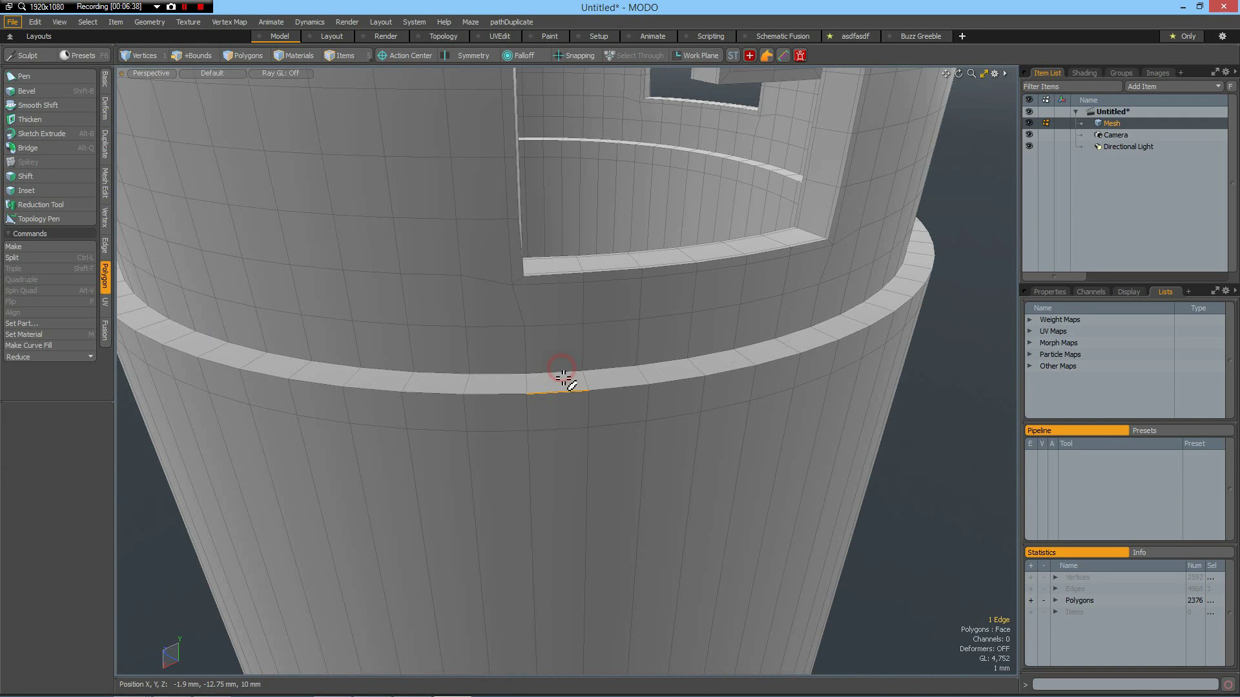
shift+click(562, 370)
alt+drag(629, 269, 349, 276)
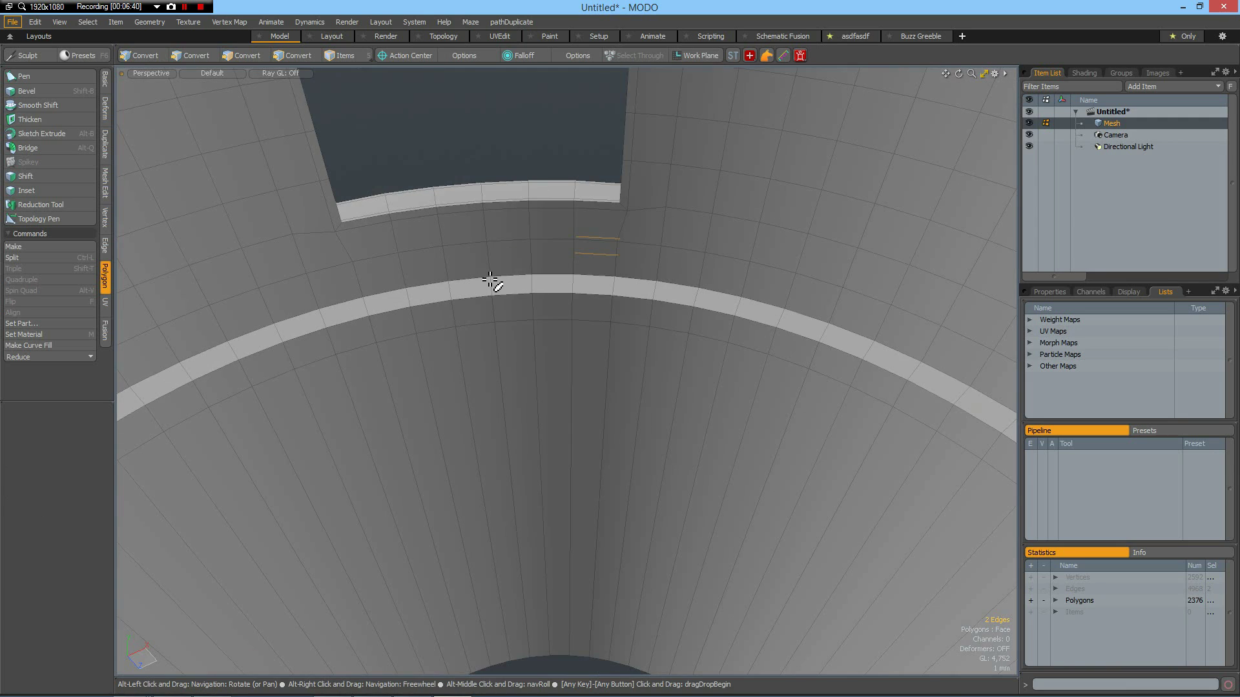
click(514, 263)
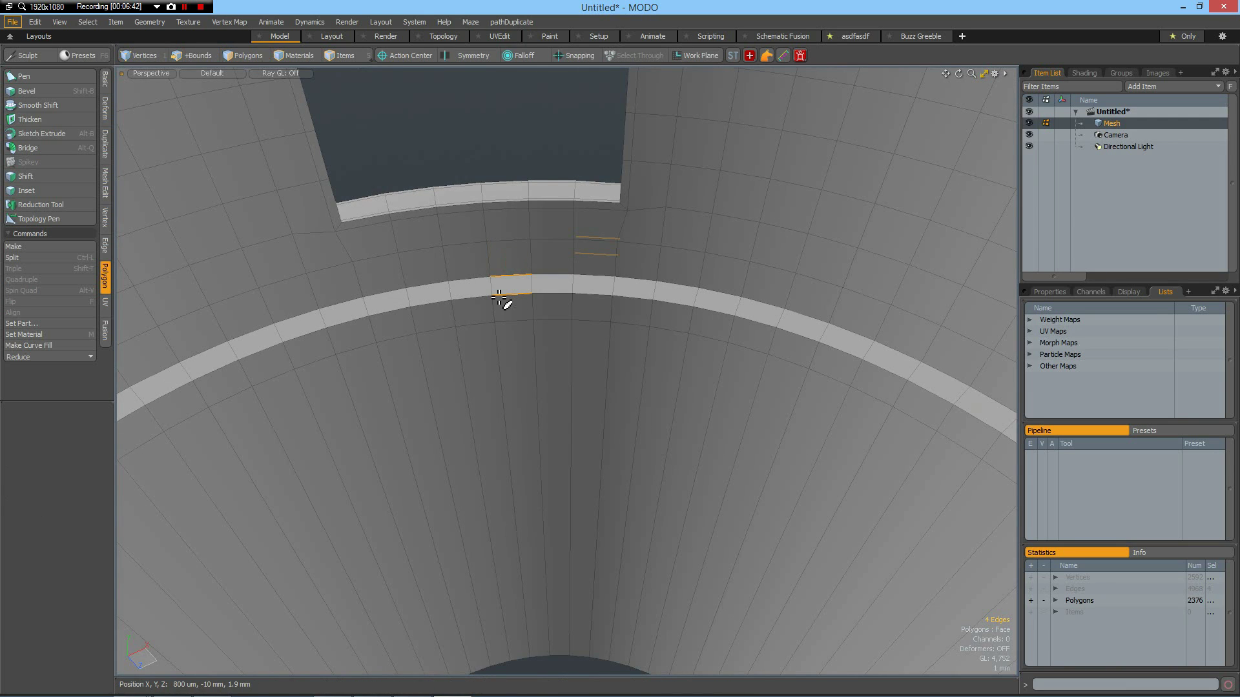
double_click(498, 296)
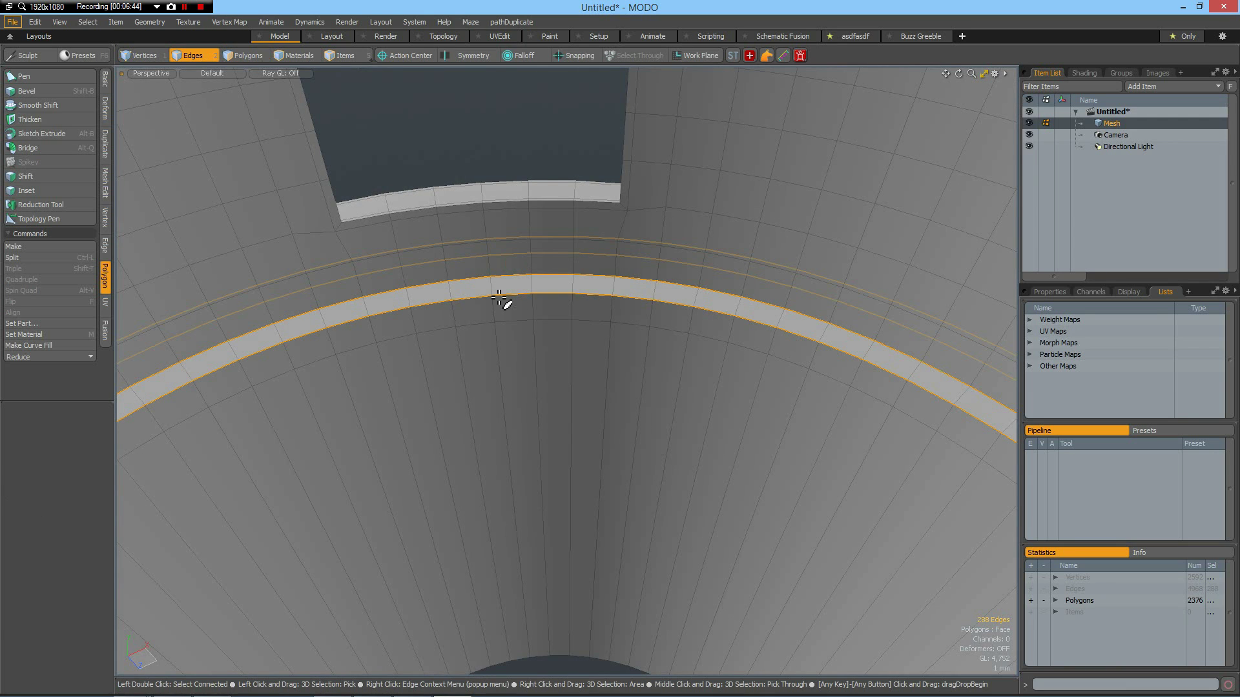
key(shift+b)
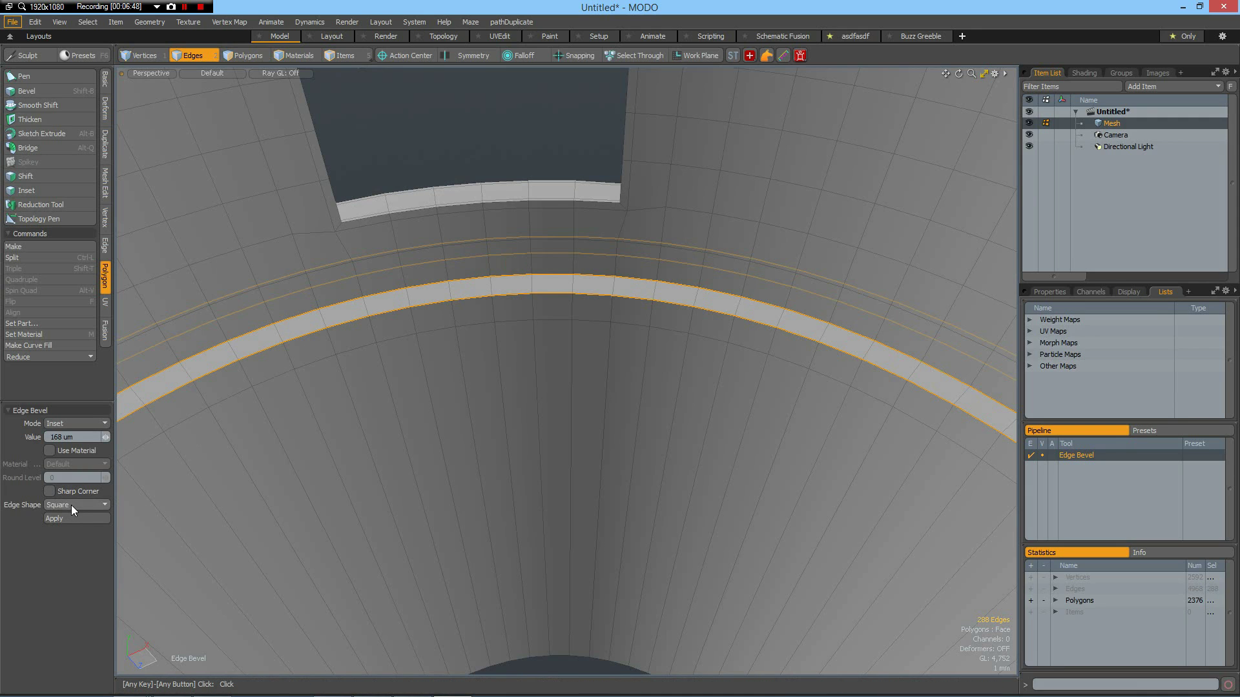
scroll(498, 346, up, 3)
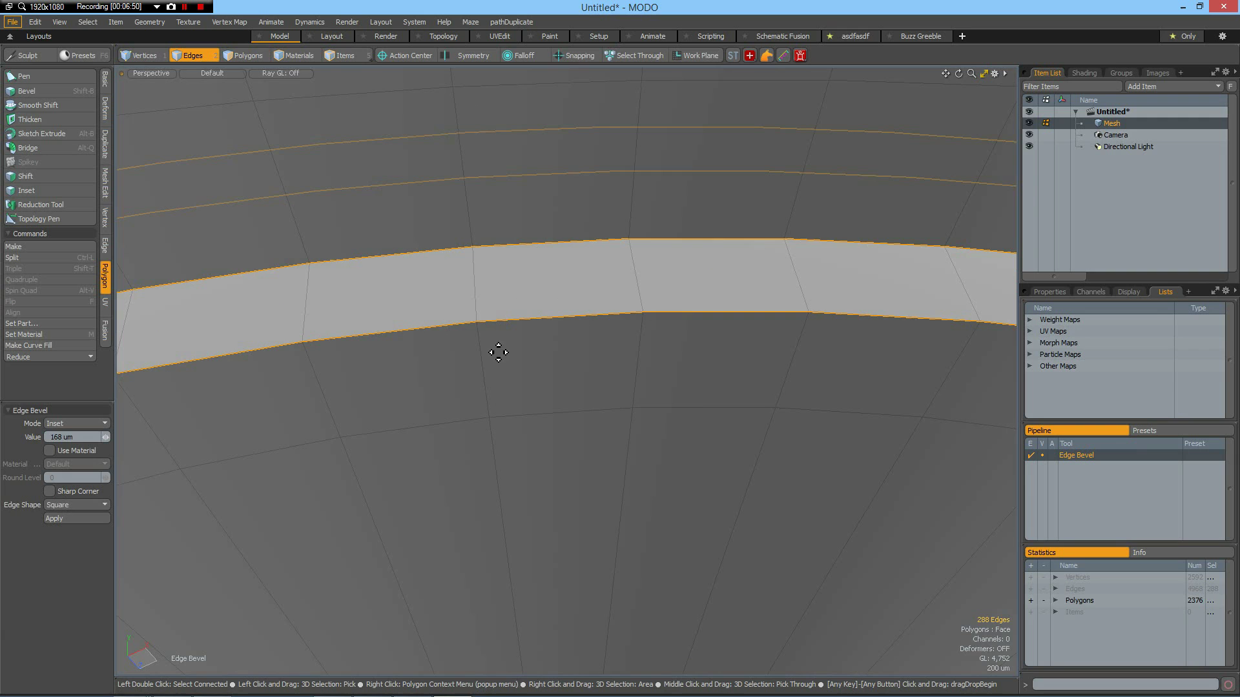
click(498, 363)
mouse_move(498, 363)
mouse_down()
mouse_move(515, 363)
mouse_move(501, 366)
mouse_up()
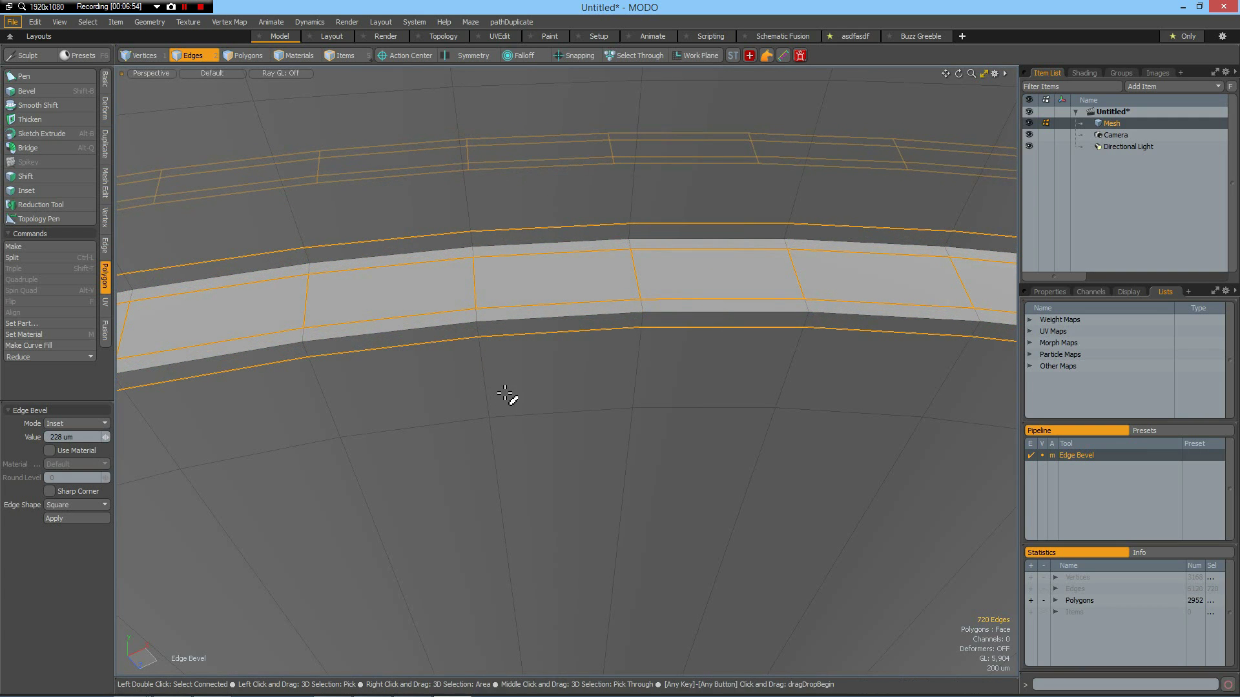
key(space)
Step: Deselect the edges, examine the beveled ledges and body, and compare the shape with the reference photo in the browser before returning to MODO
scroll(556, 409, down, 7)
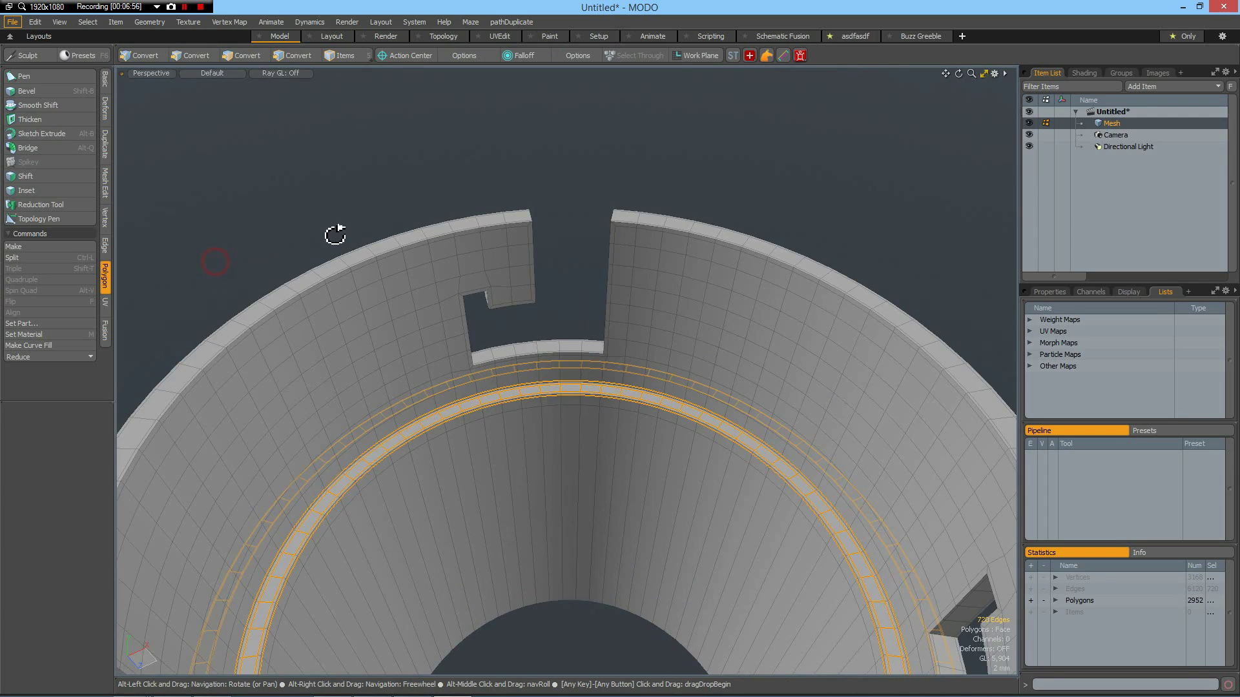
alt+drag(335, 235, 322, 361)
click(322, 362)
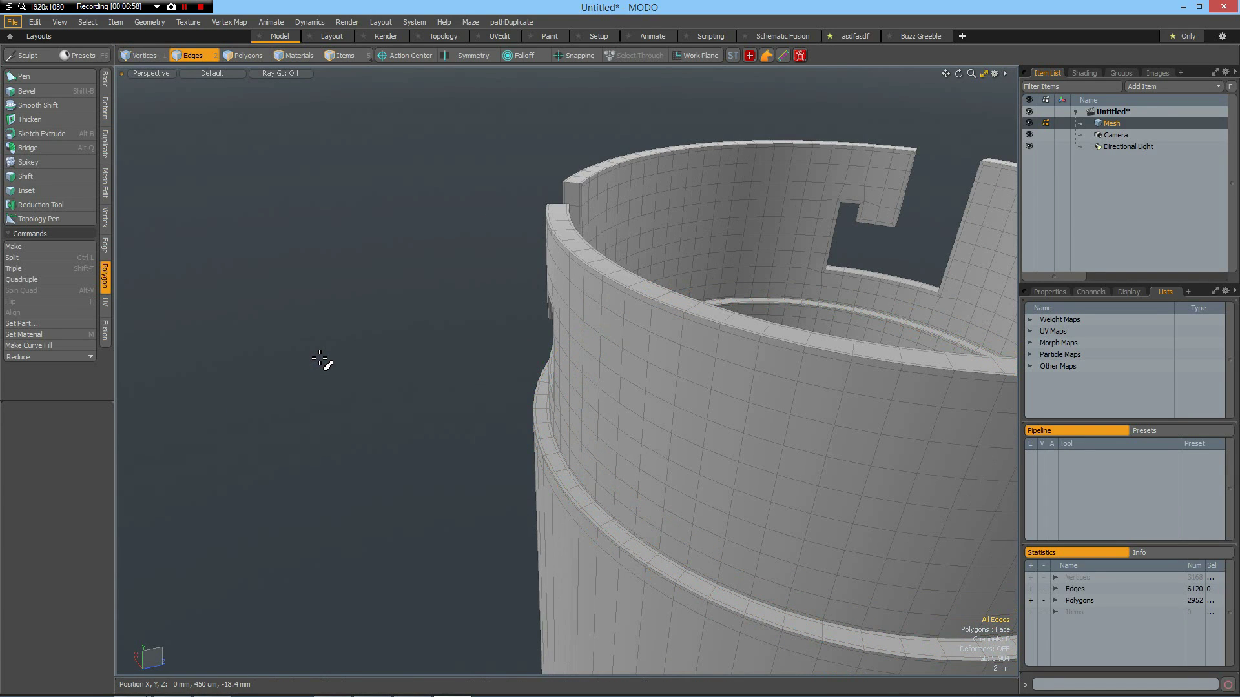
scroll(404, 352, down, 5)
scroll(405, 353, up, 4)
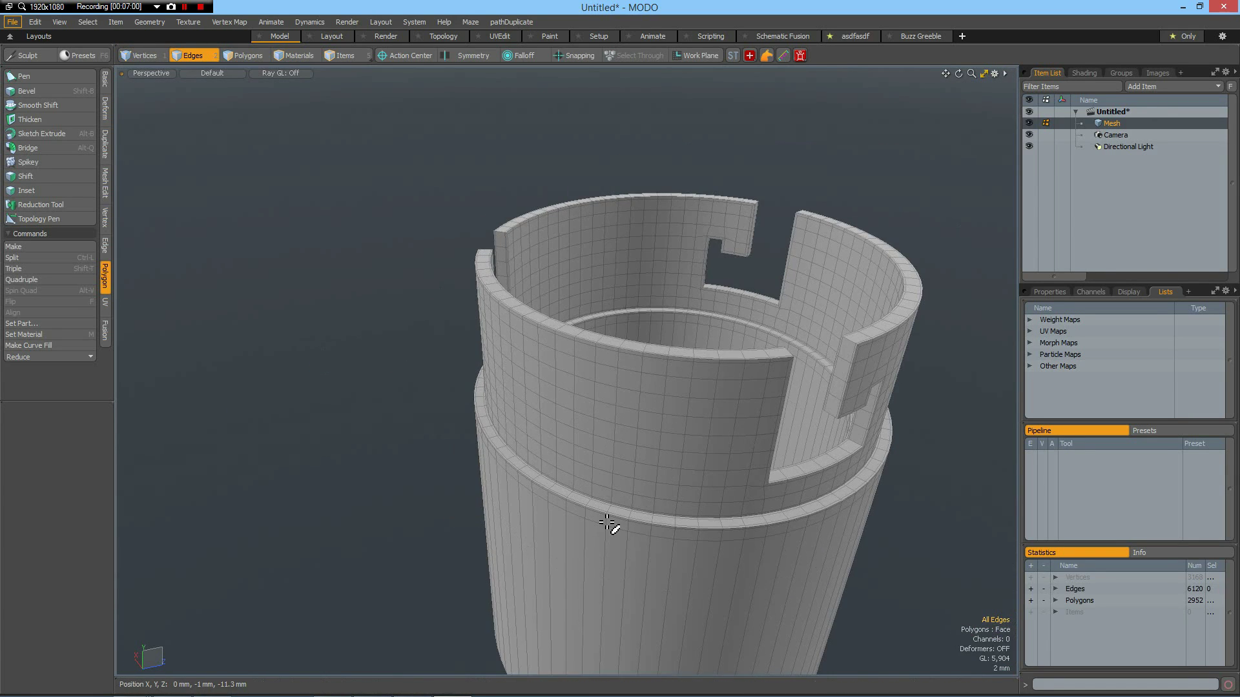
alt+drag(614, 462, 608, 471)
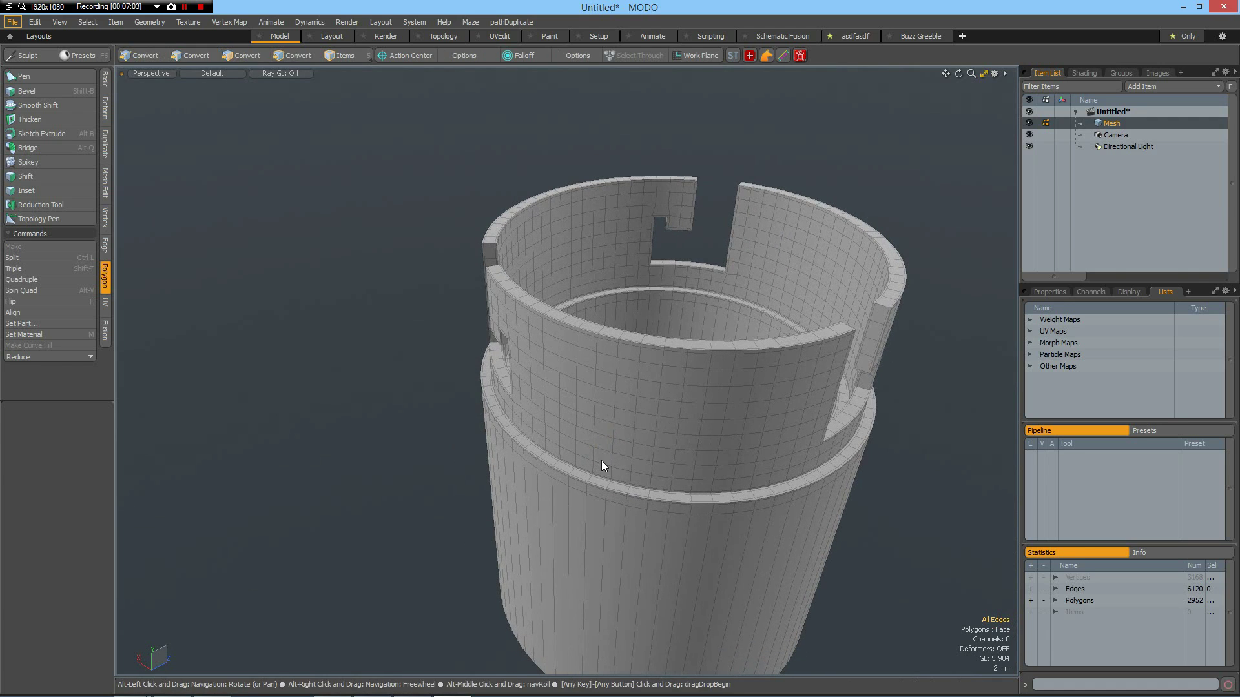
key(alt+Tab)
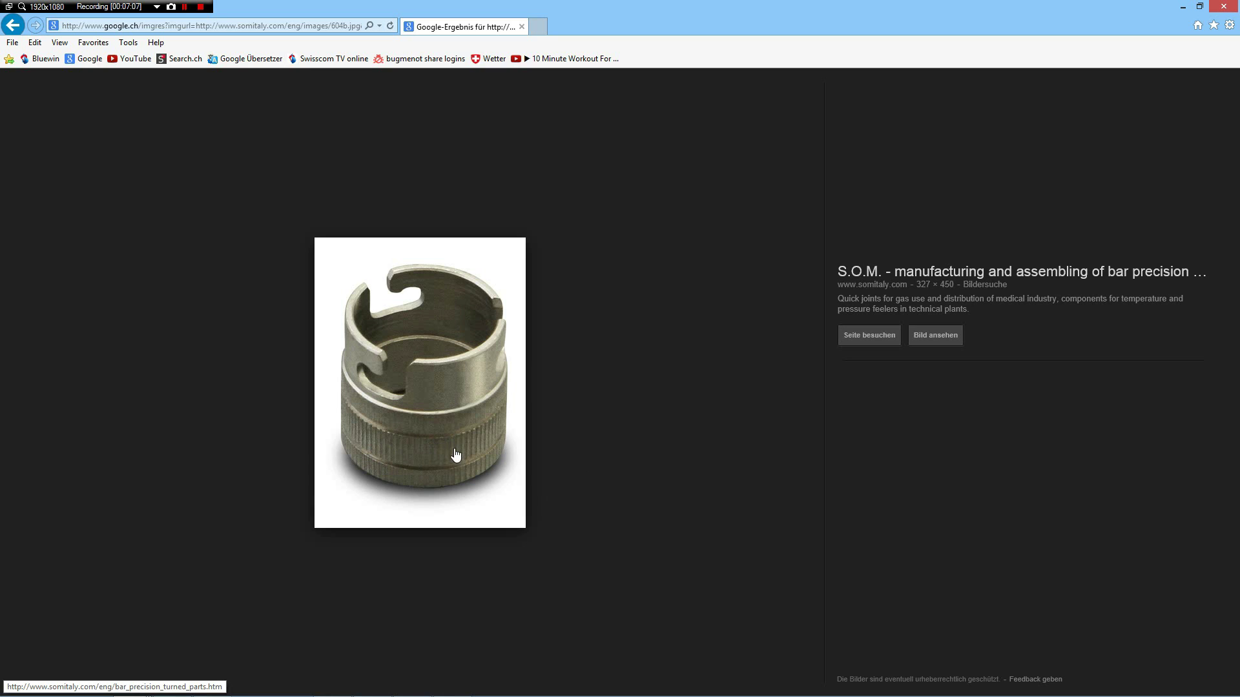
key(alt+Tab)
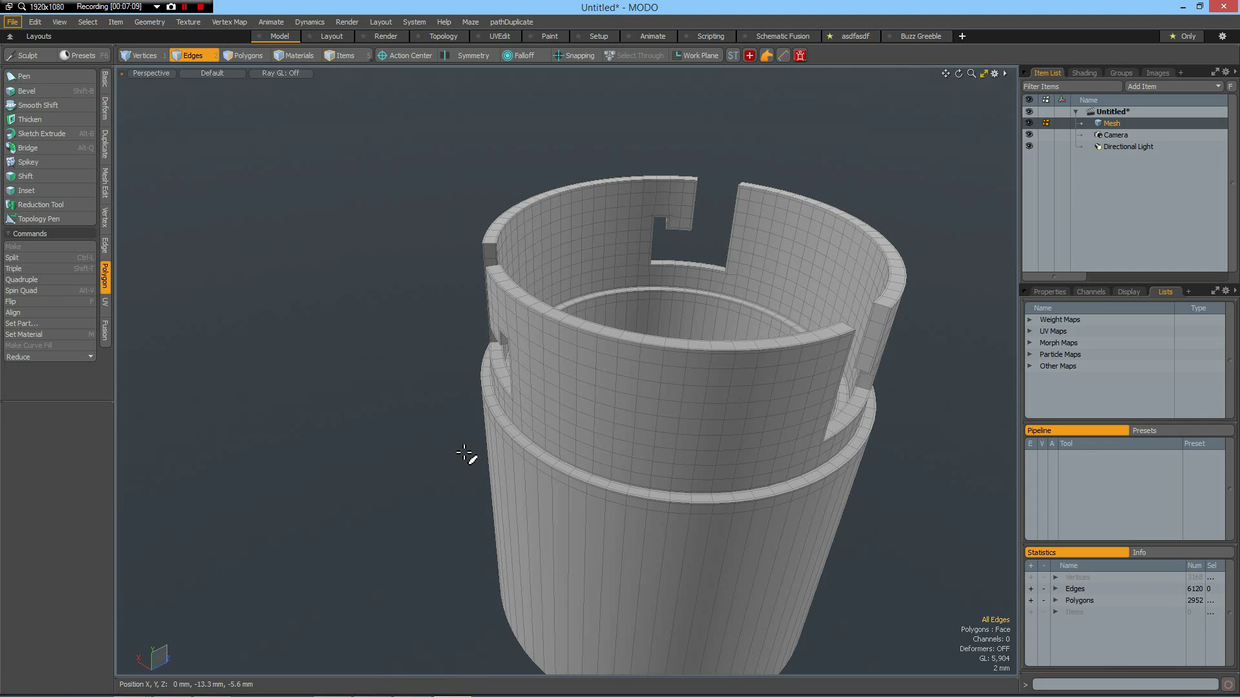
Step: Draw a flat 128-sided Y-axis cylinder disc over the ring in the Top view, with radii about 27.3 mm in X and 26.8 mm in Z
key(ctrl+Up)
mouse_move(464, 453)
alt+mouse_down()
mouse_move(532, 344)
mouse_move(552, 359)
alt+mouse_up()
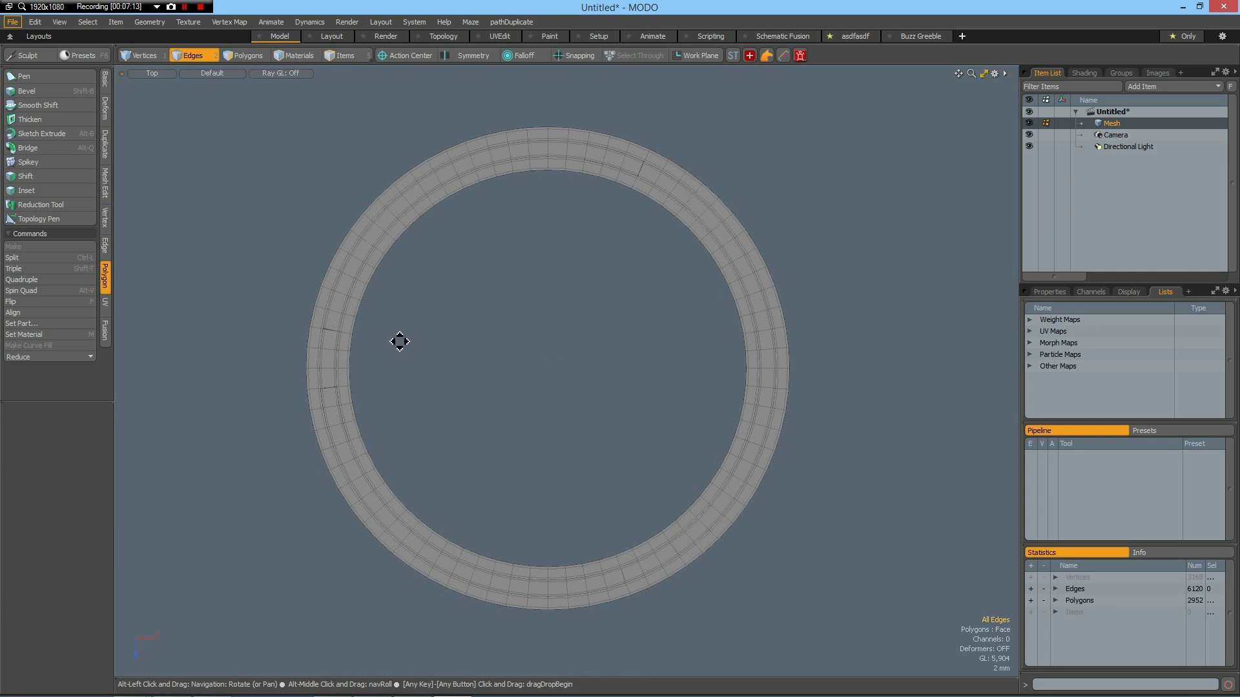
click(106, 78)
click(106, 79)
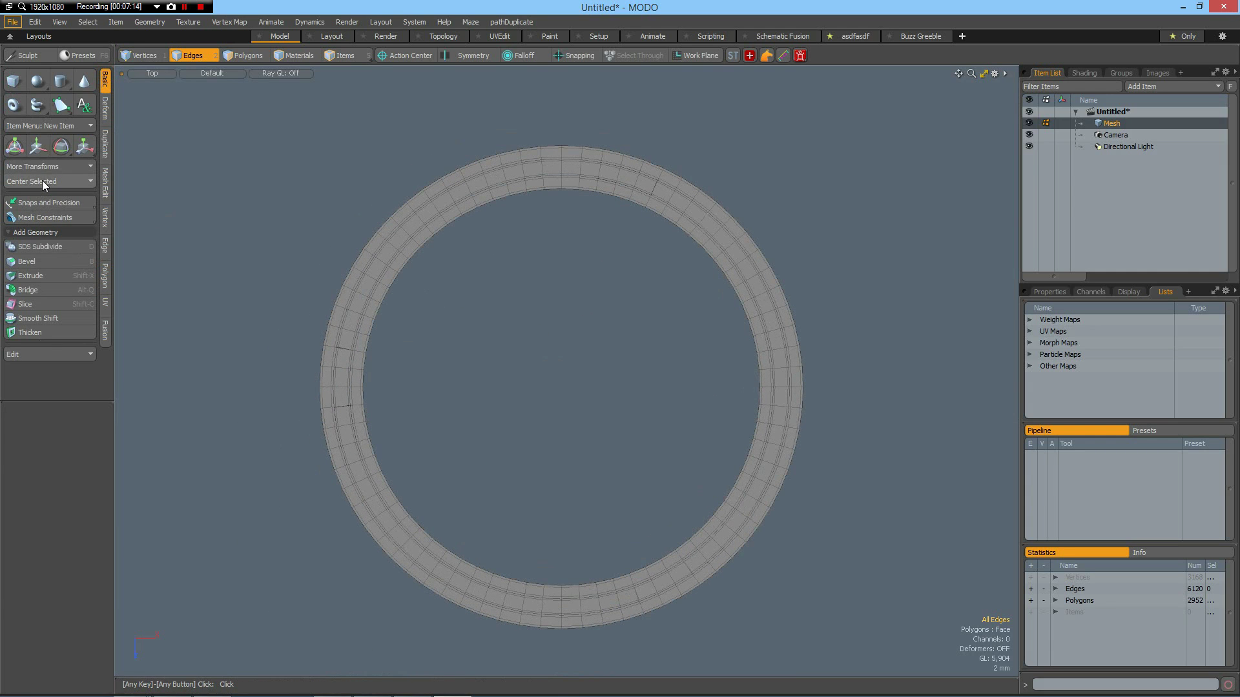
click(41, 180)
click(43, 180)
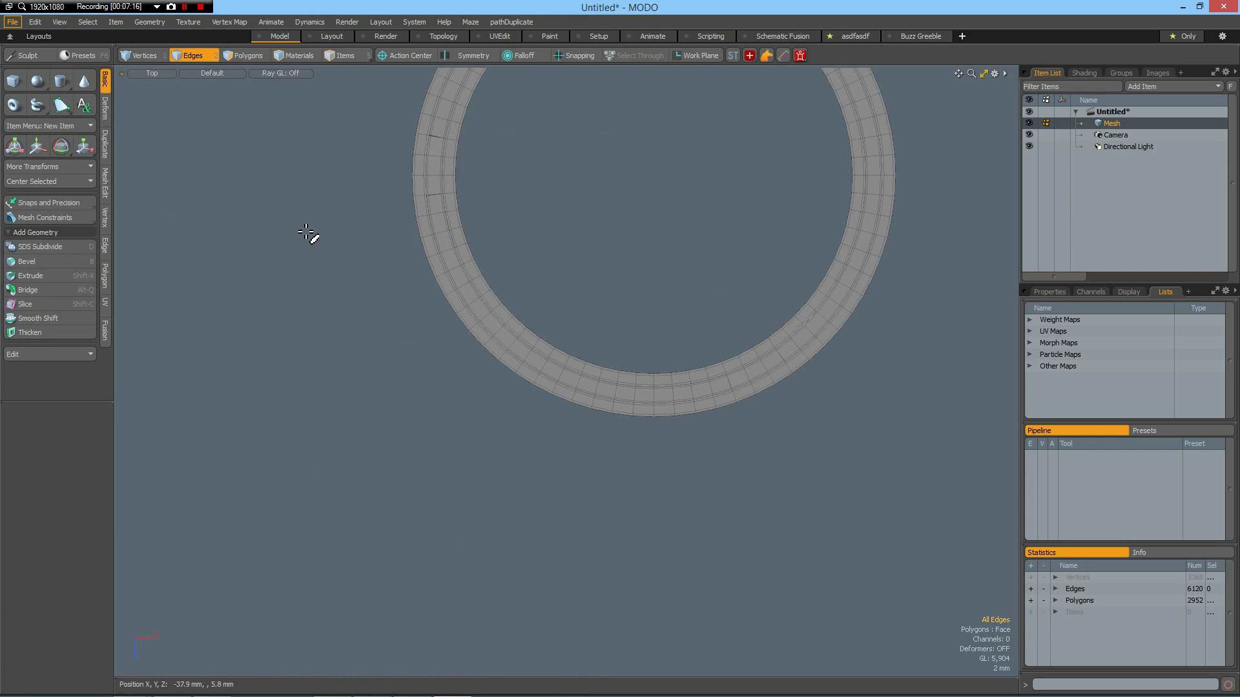
key(a)
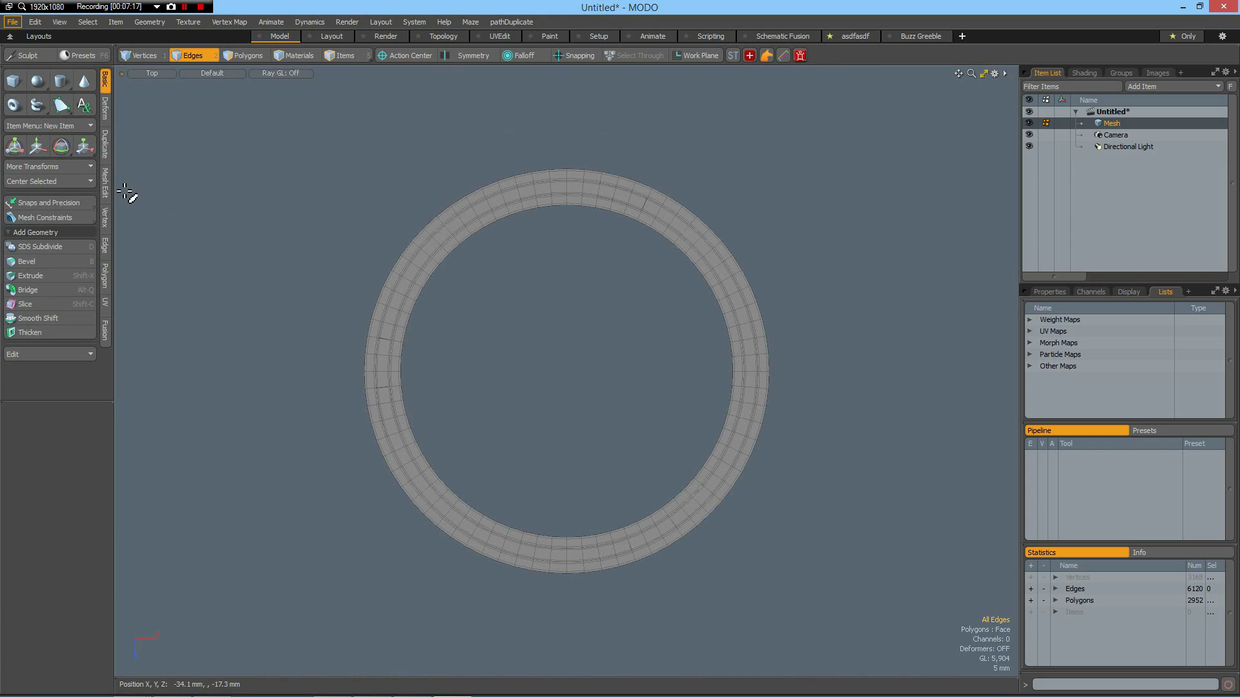
click(61, 81)
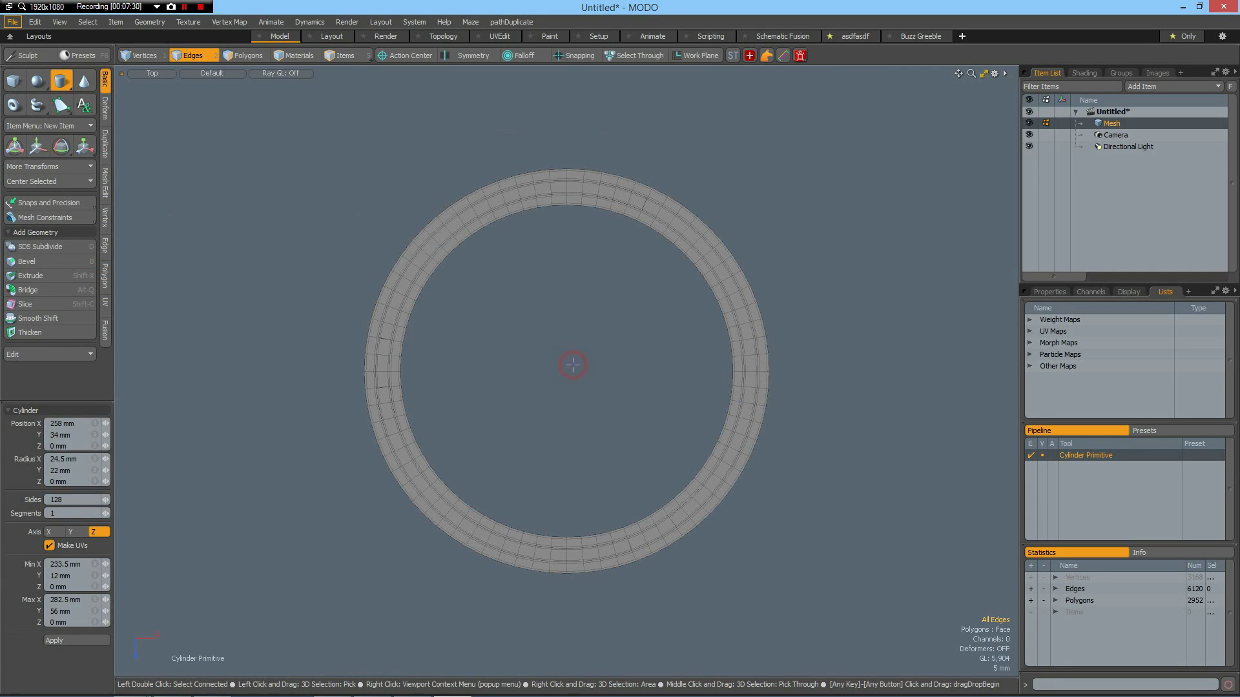
drag(572, 365, 770, 571)
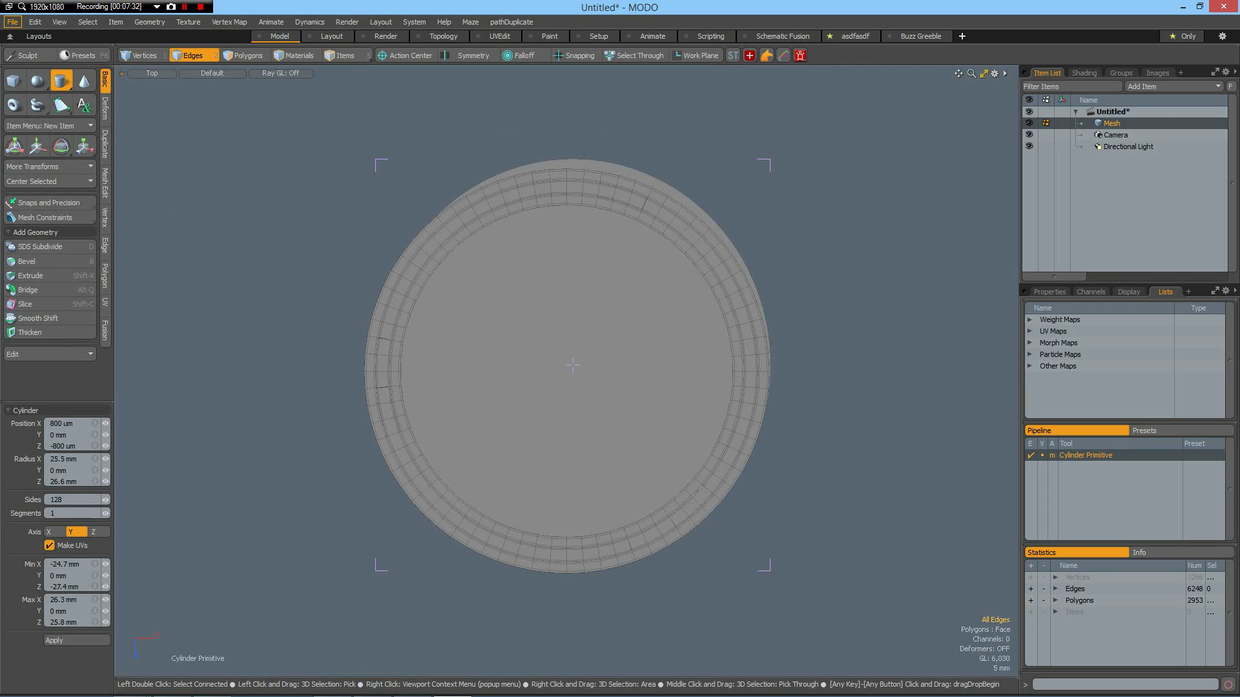
drag(770, 365, 783, 365)
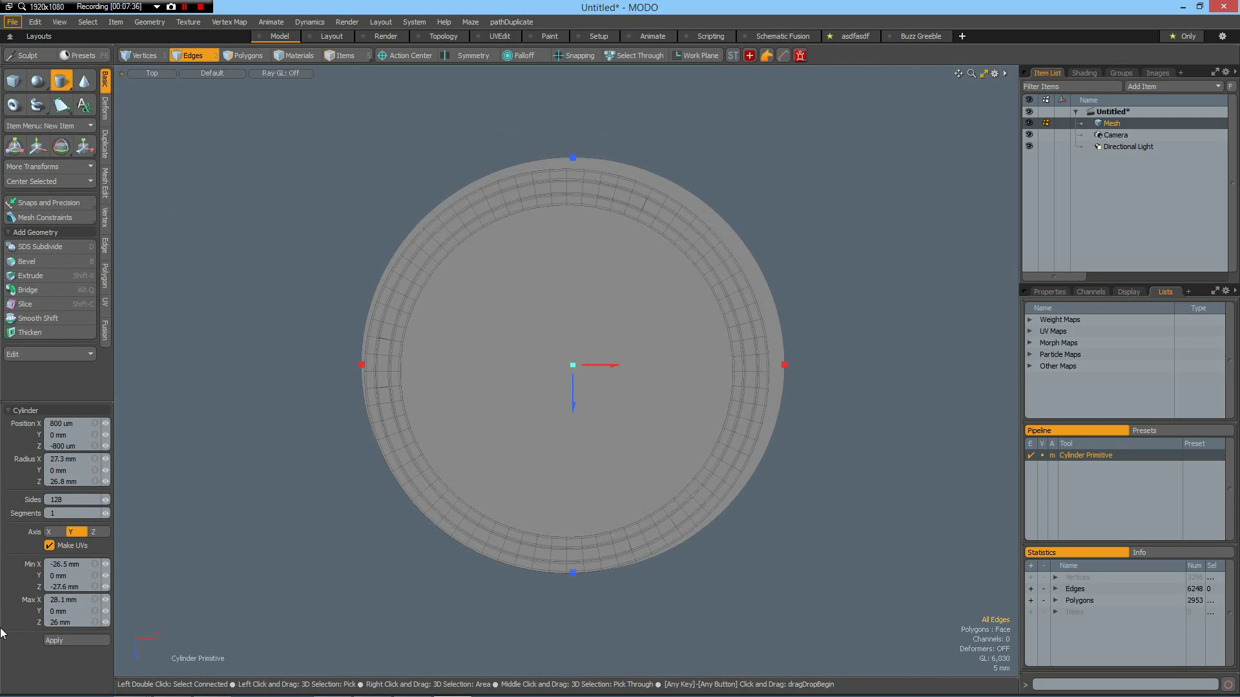
Step: Set the disc's X and Z radii to 27 mm and its X and Z position to 0 mm
double_click(81, 459)
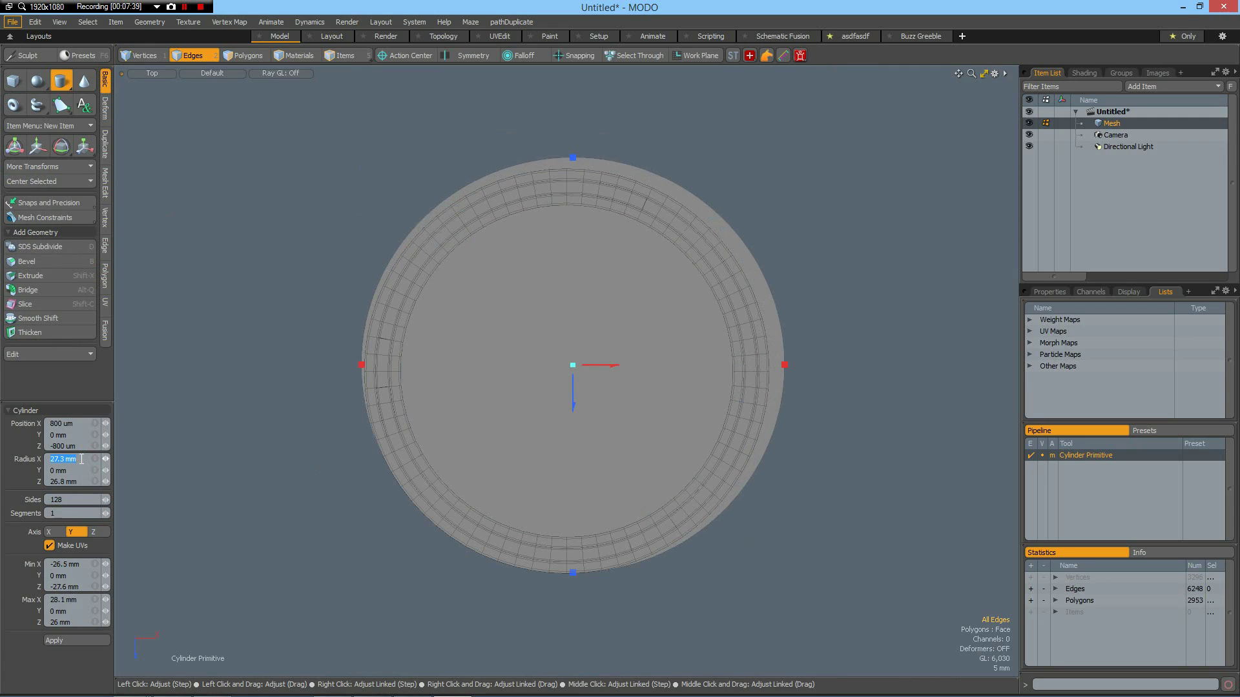
key(Tab)
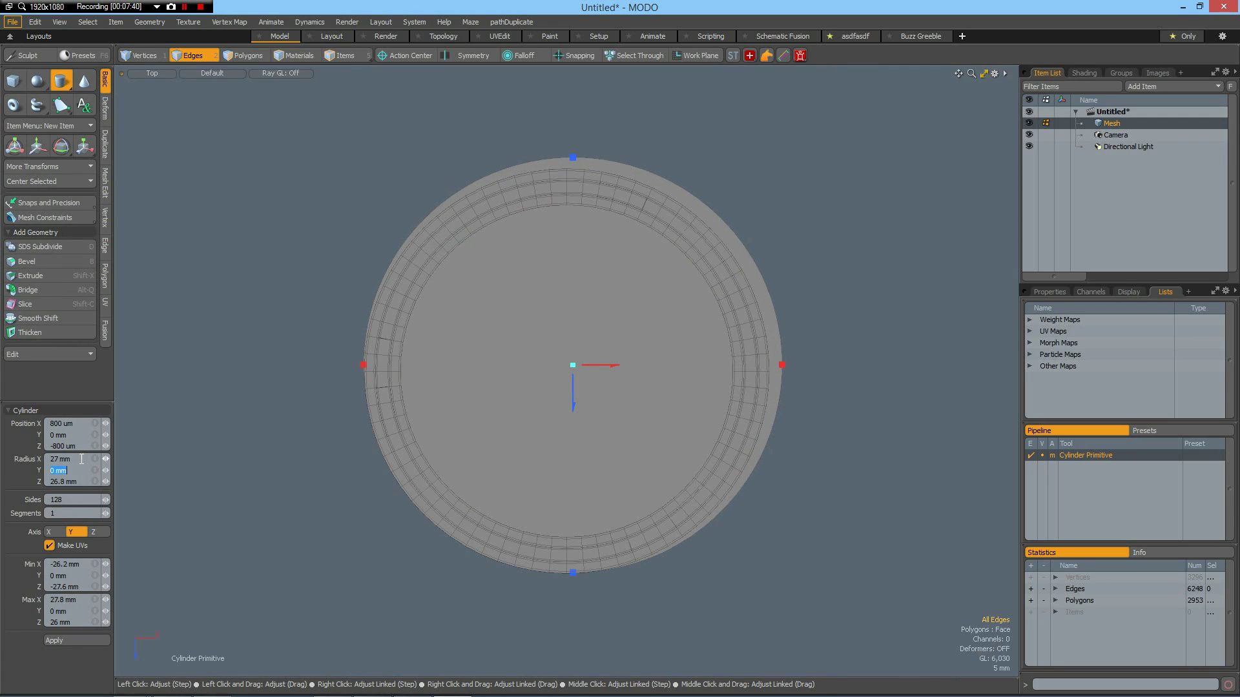
text(27)
click(95, 425)
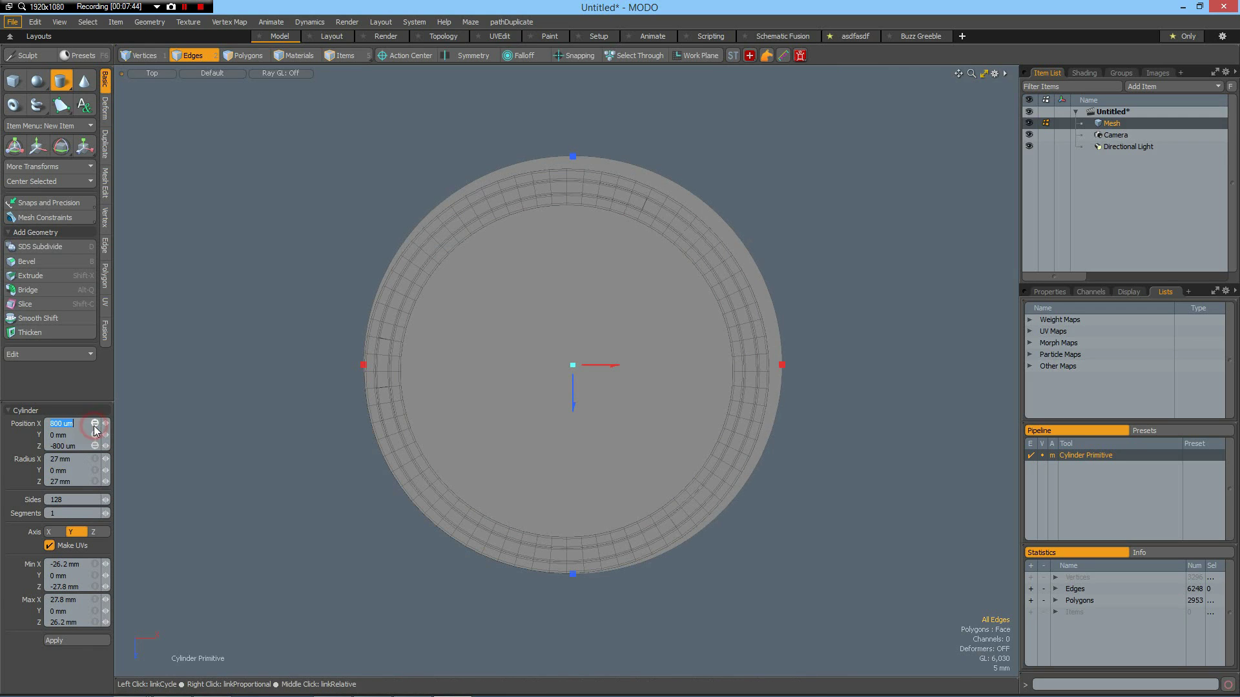
key(Return)
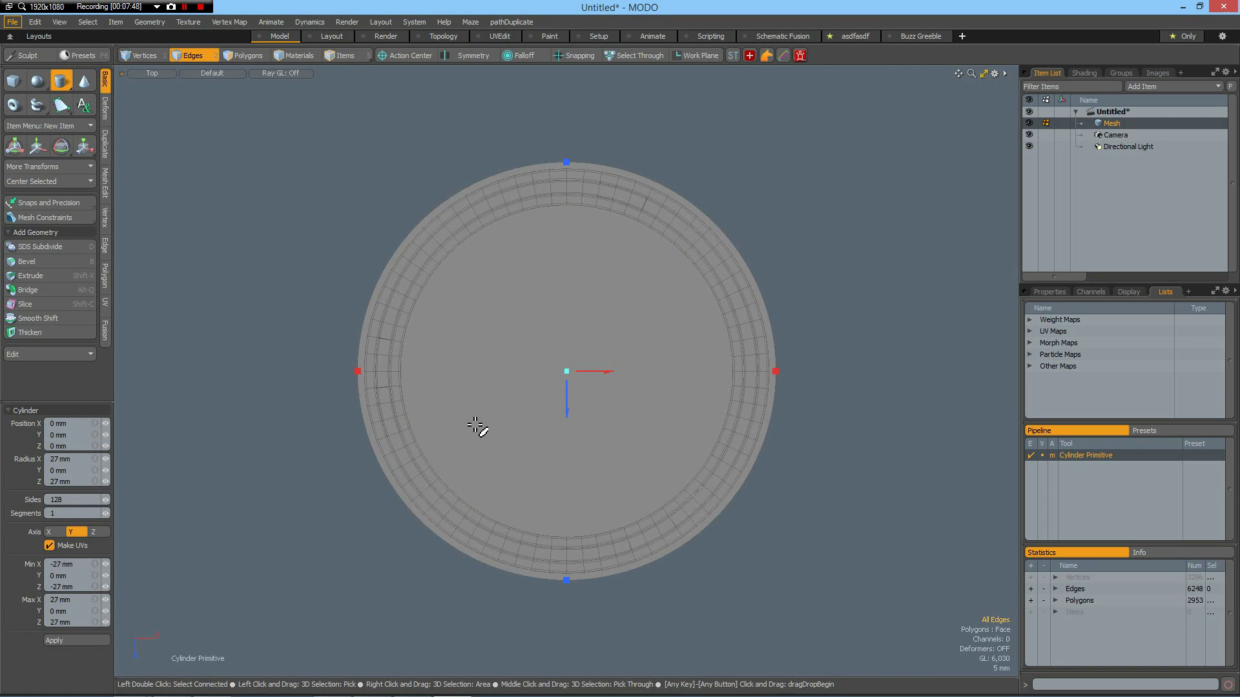
Step: Bevel the disc polygon with an inset of 360 um and again with 2.68 mm, and delete the remaining central polygon
key(q)
key(3)
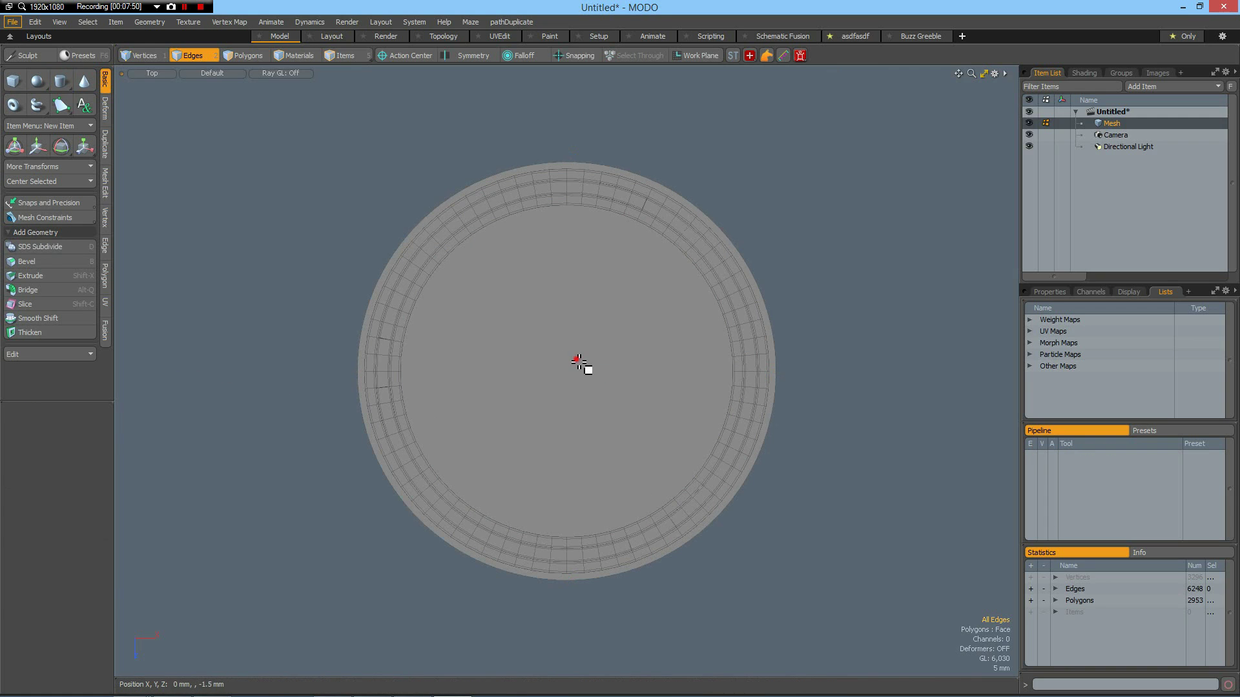
click(580, 364)
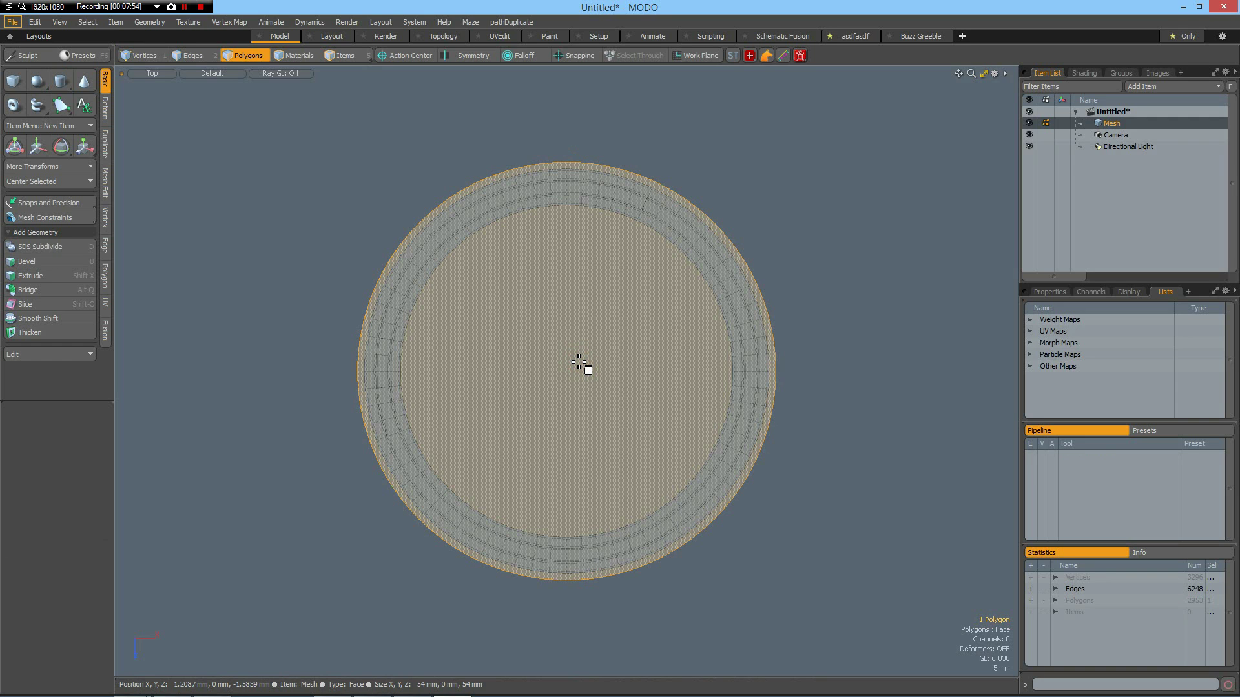
key(shift+b)
drag(580, 365, 642, 371)
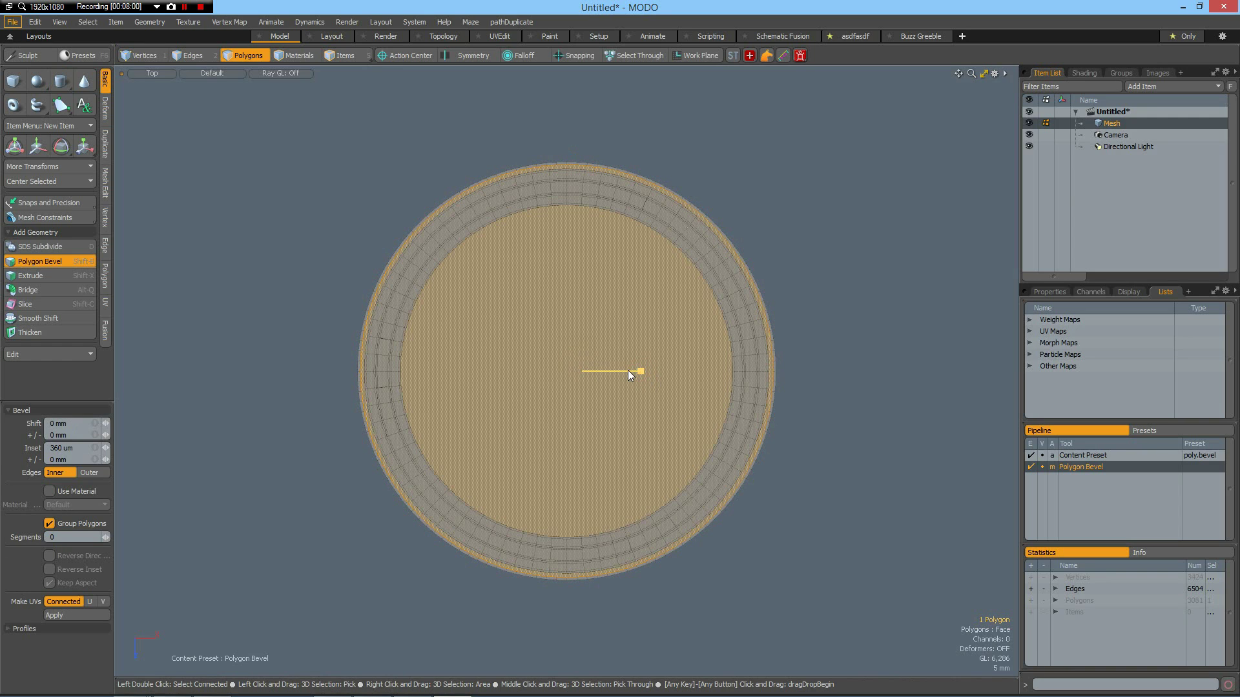
shift+click(508, 365)
drag(643, 371, 638, 371)
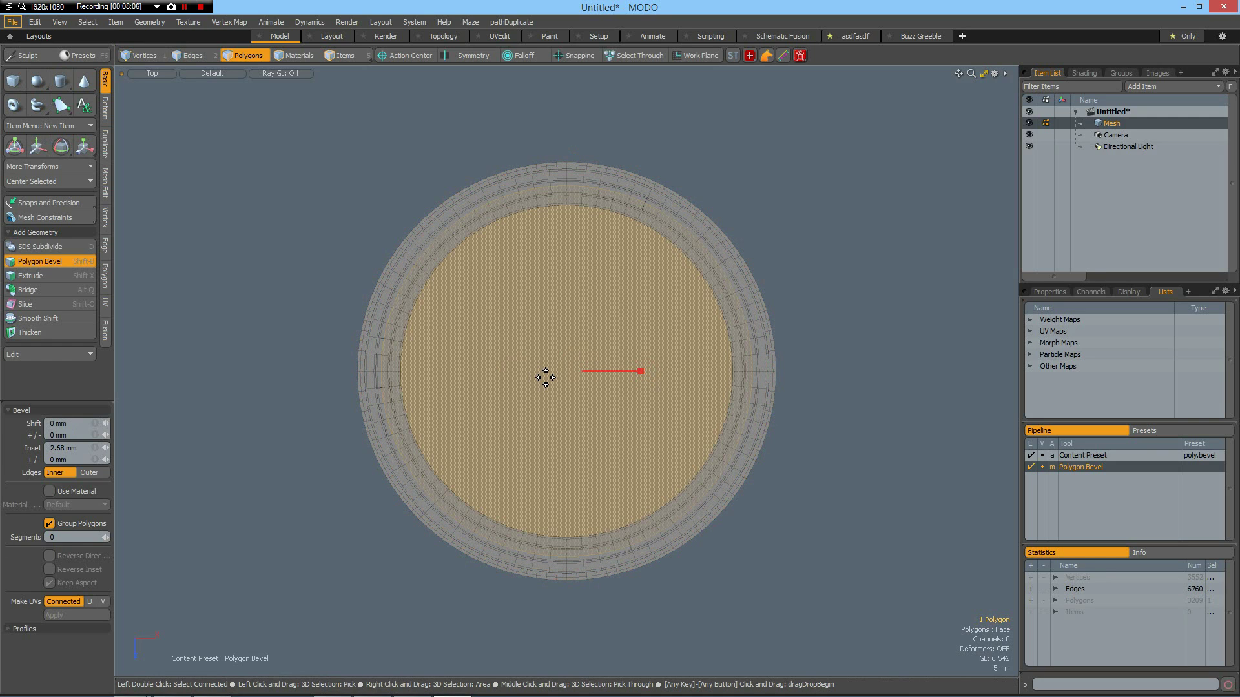
key(Delete)
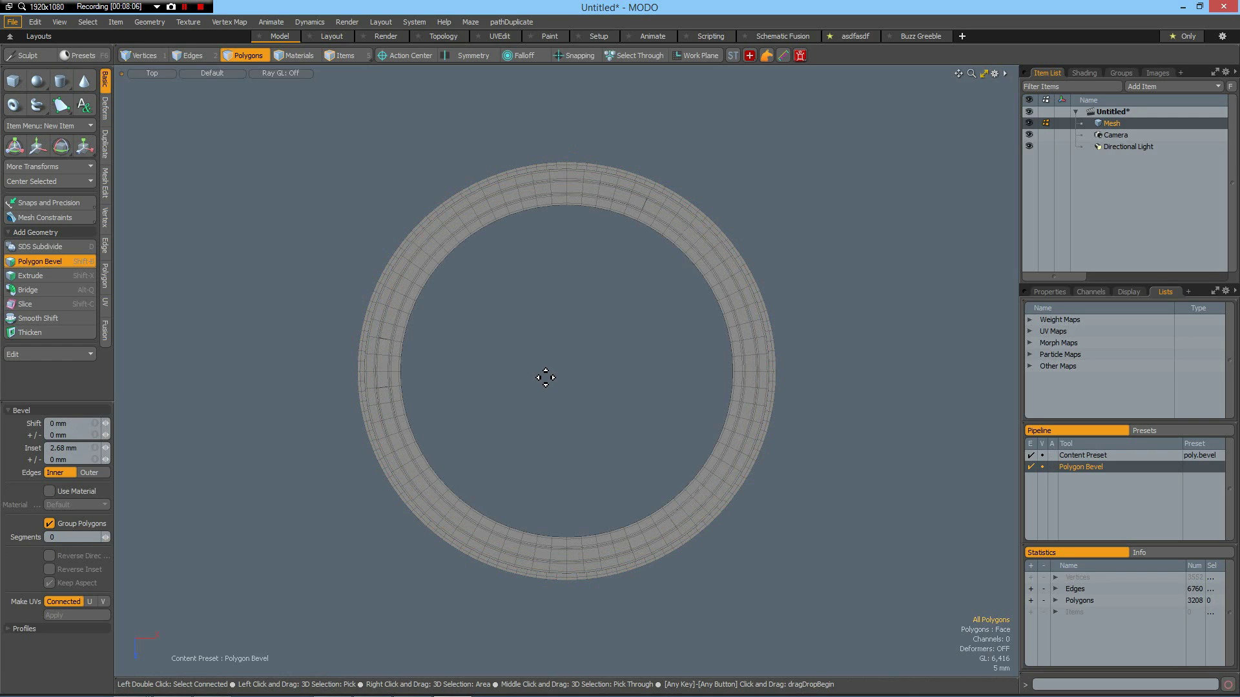
Step: Select all connected polygons of the original coupling body and remove them, leaving only the new flat ring
key(space)
double_click(476, 218)
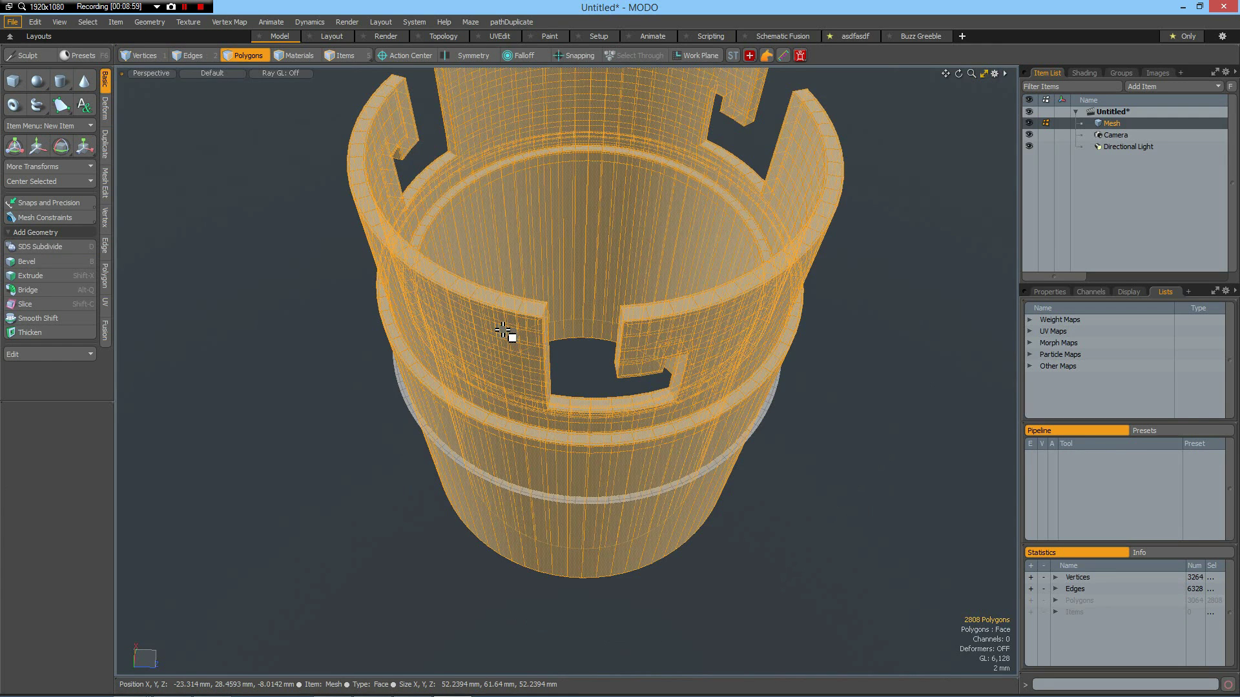
key(Delete)
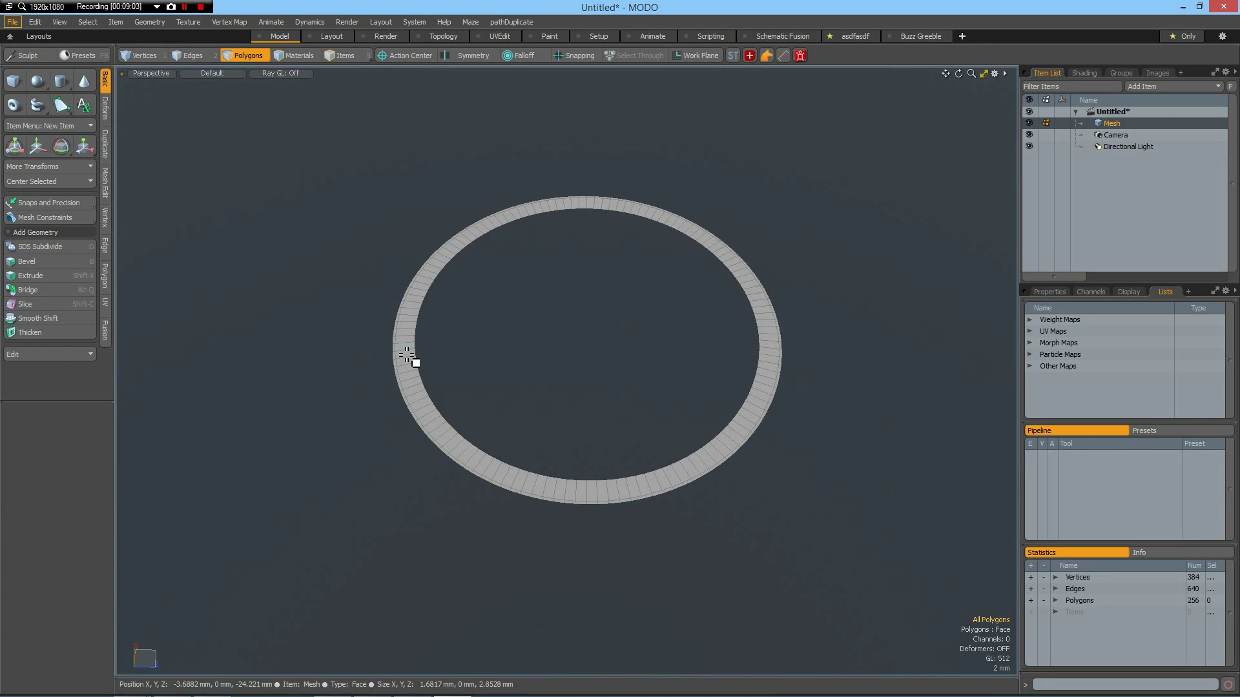
Step: Select the flat ring's outermost edge loop, move it by -400 um in Y, and return to the Perspective view
scroll(409, 353, up, 5)
click(386, 361)
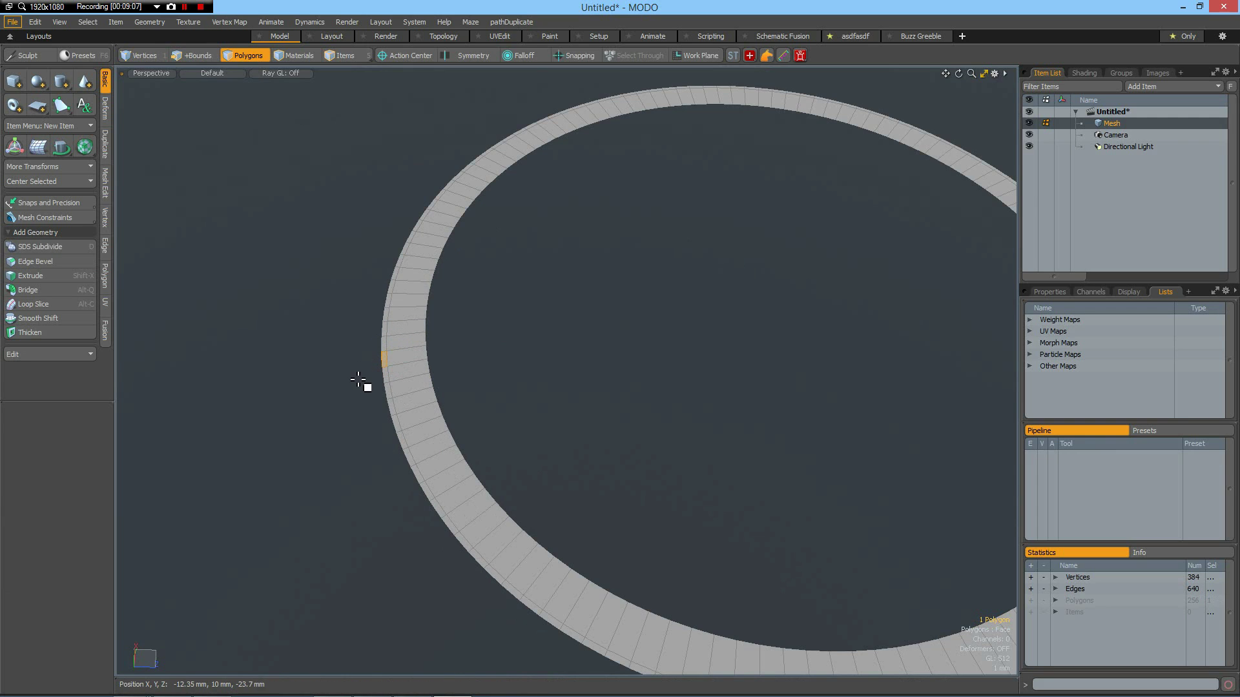
key(2)
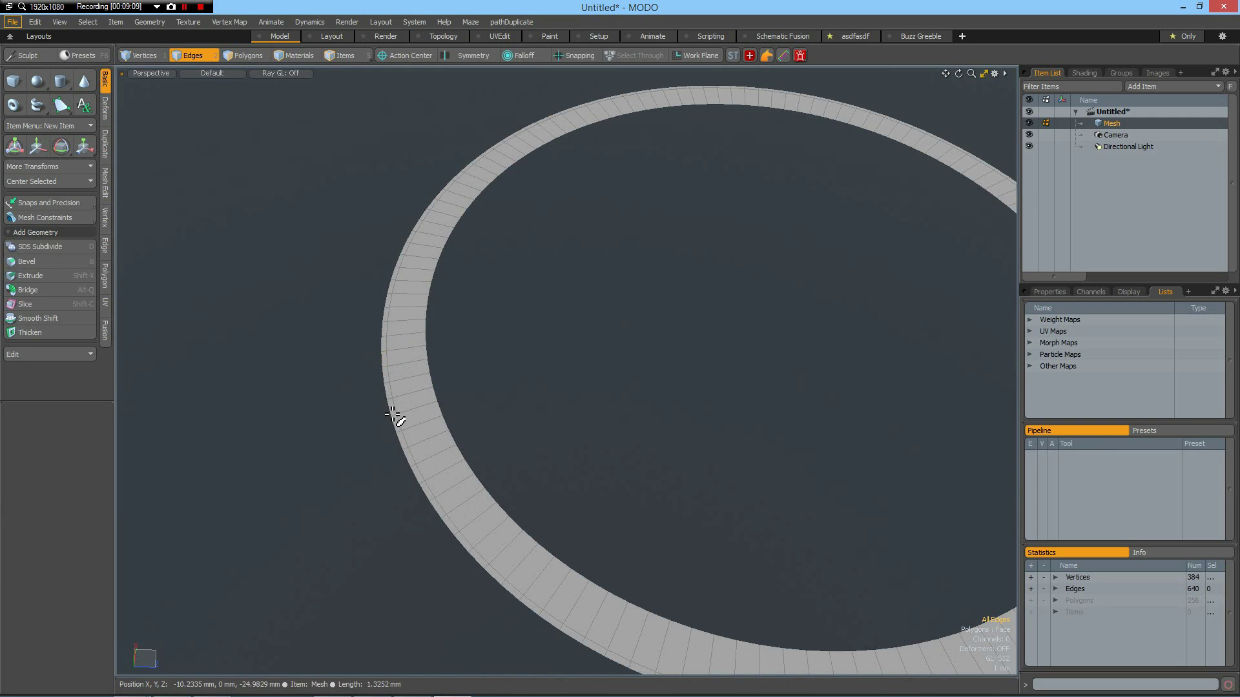
double_click(393, 416)
scroll(393, 414, down, 5)
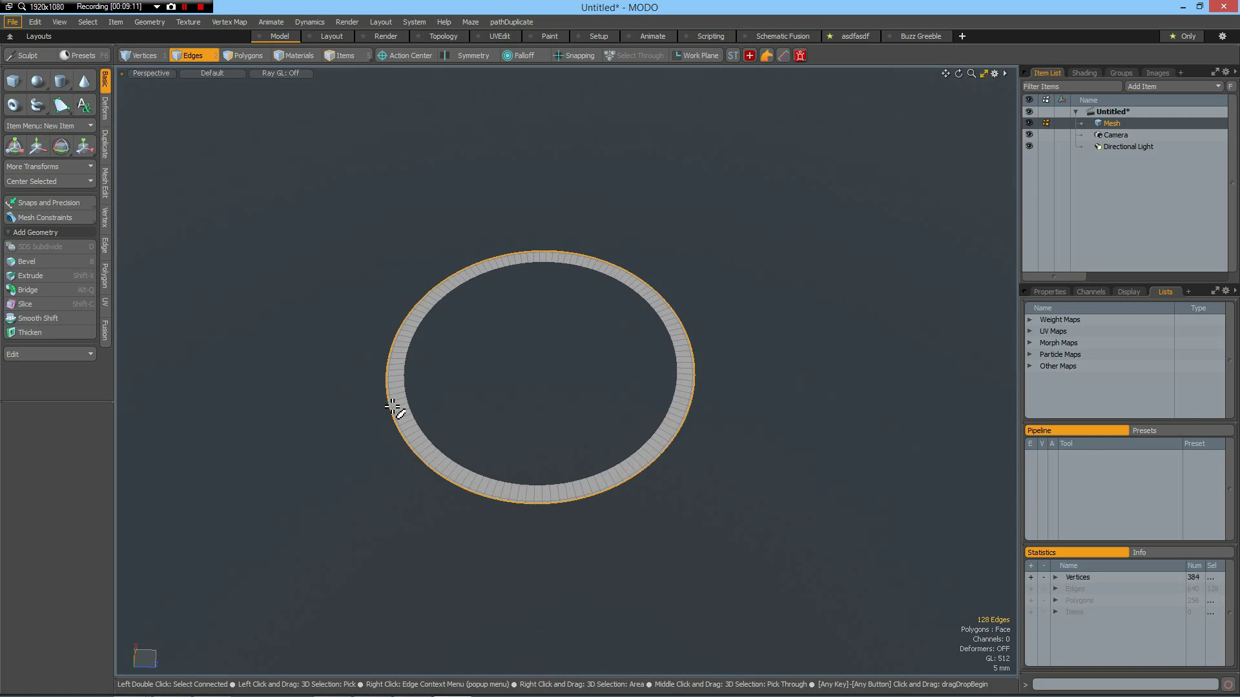
key(KP_1)
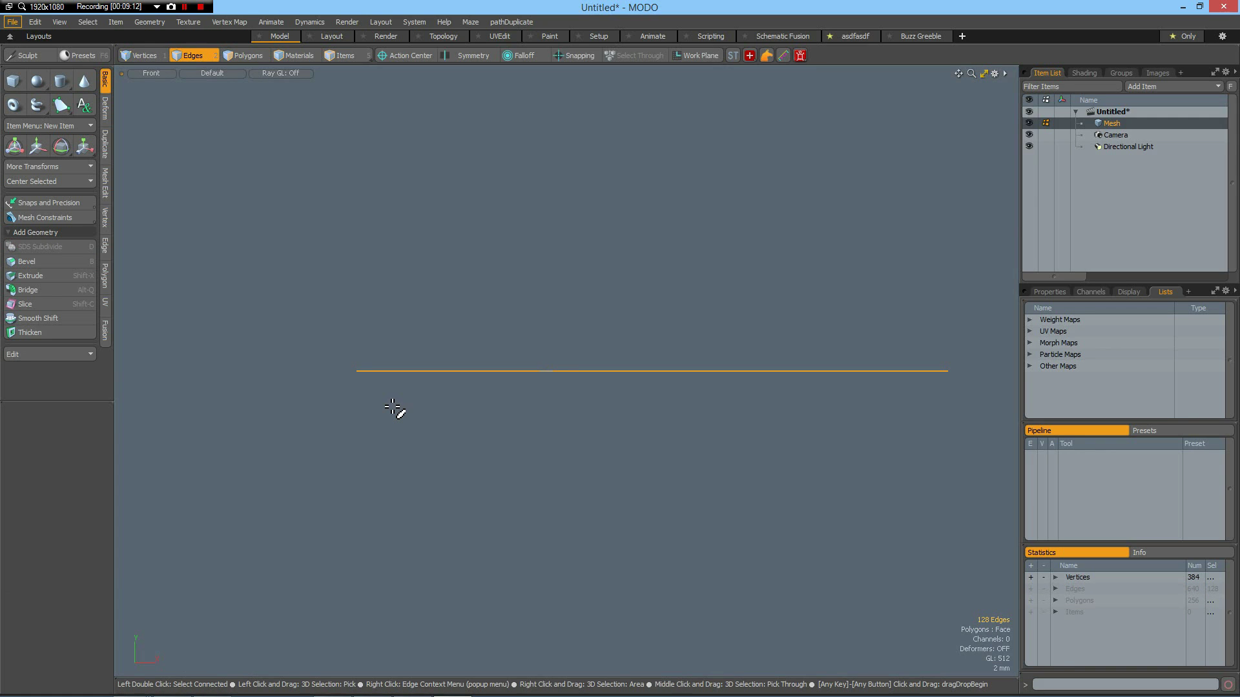
key(w)
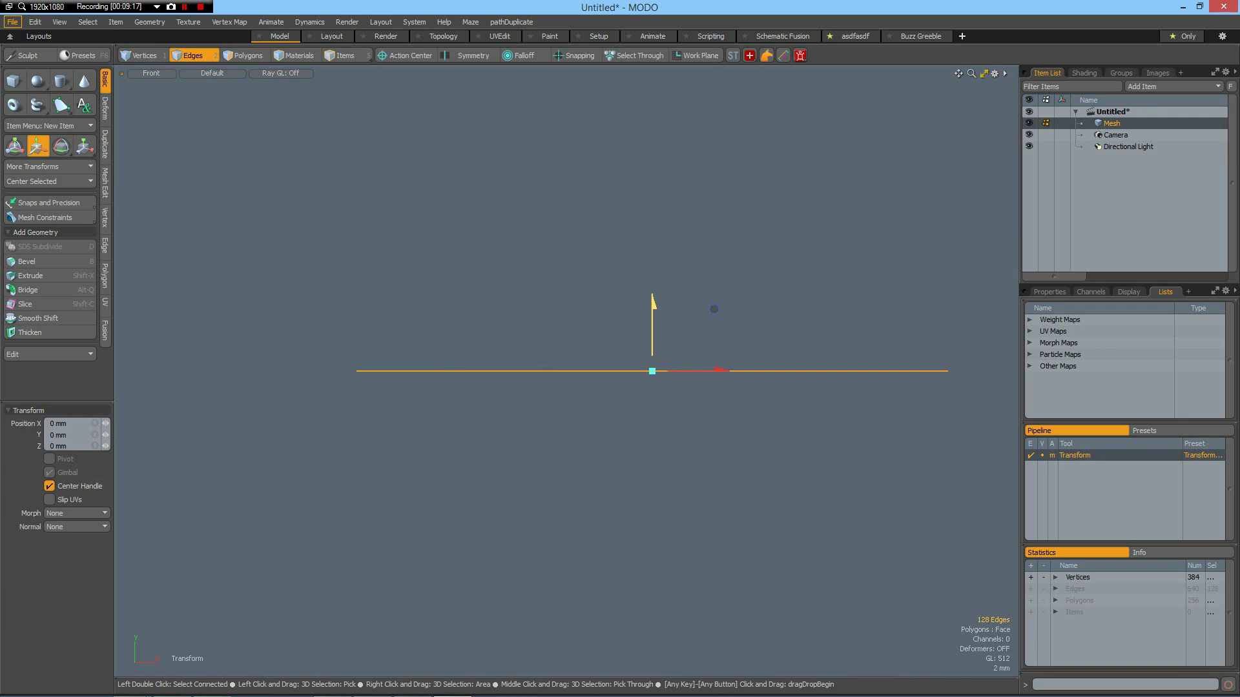
drag(653, 303, 653, 305)
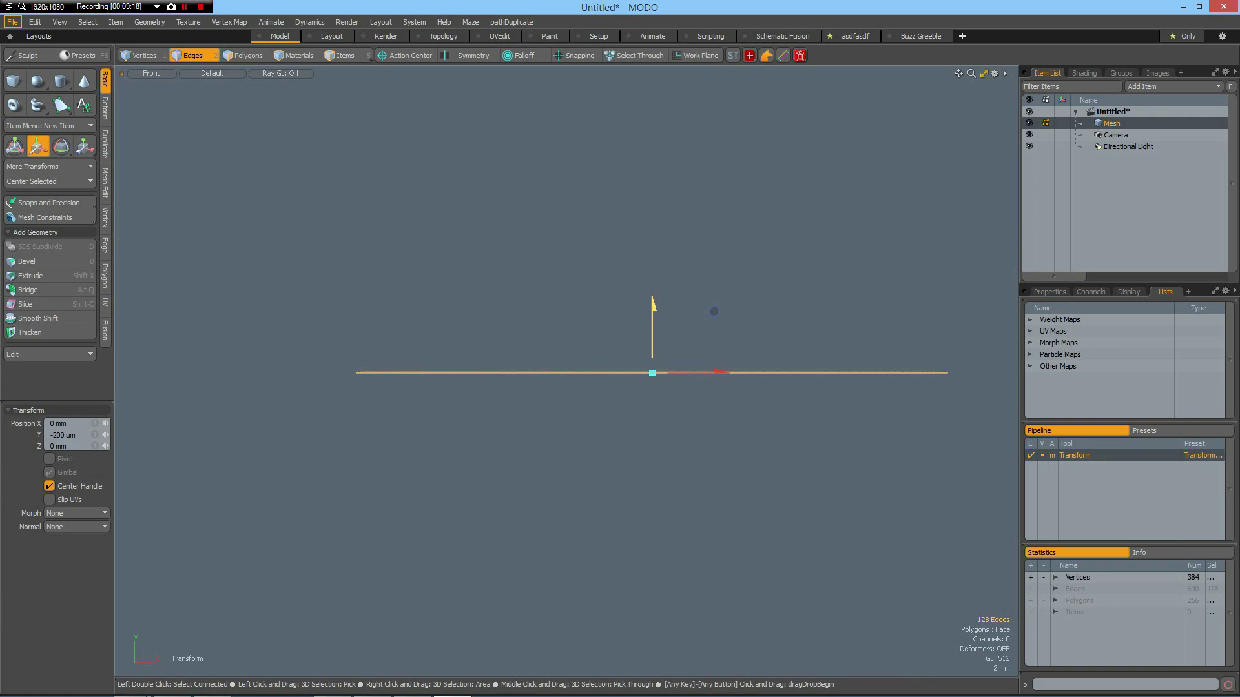
drag(713, 311, 714, 313)
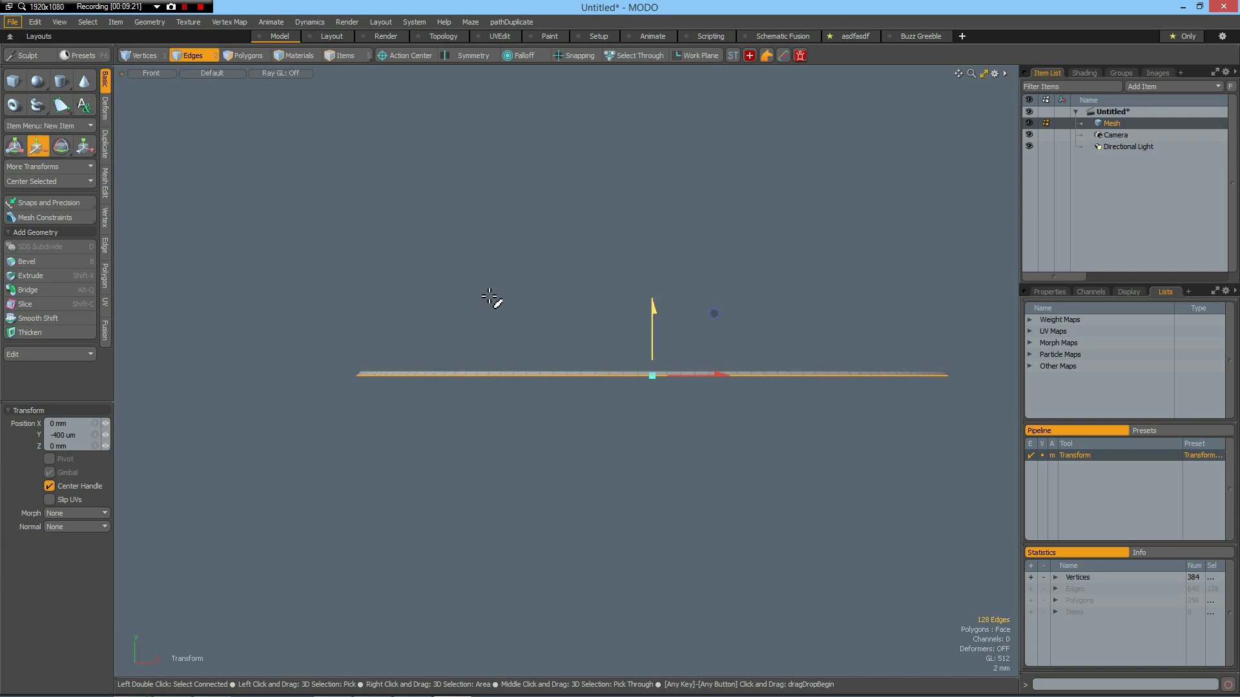
key(q)
key(ctrl+space)
click(598, 287)
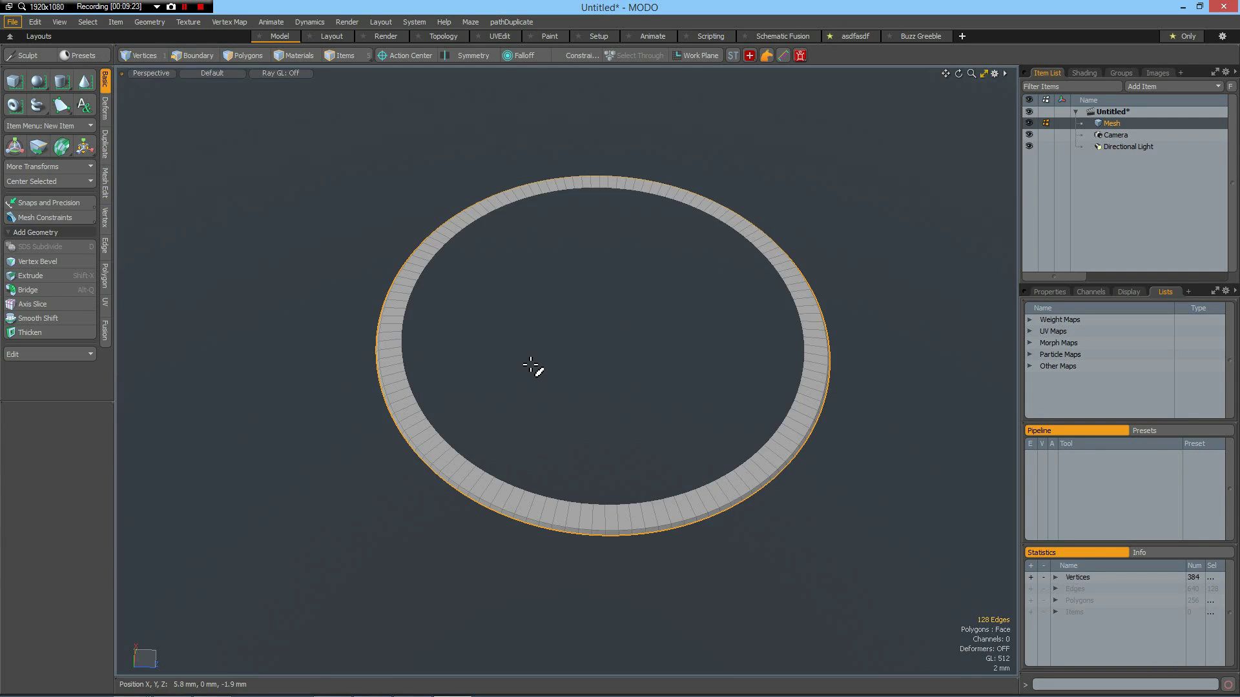
Step: Select every other polygon around the ring's sloped outer band and delete them to leave evenly spaced teeth
scroll(410, 412, up, 5)
alt+drag(407, 425, 418, 479)
key(3)
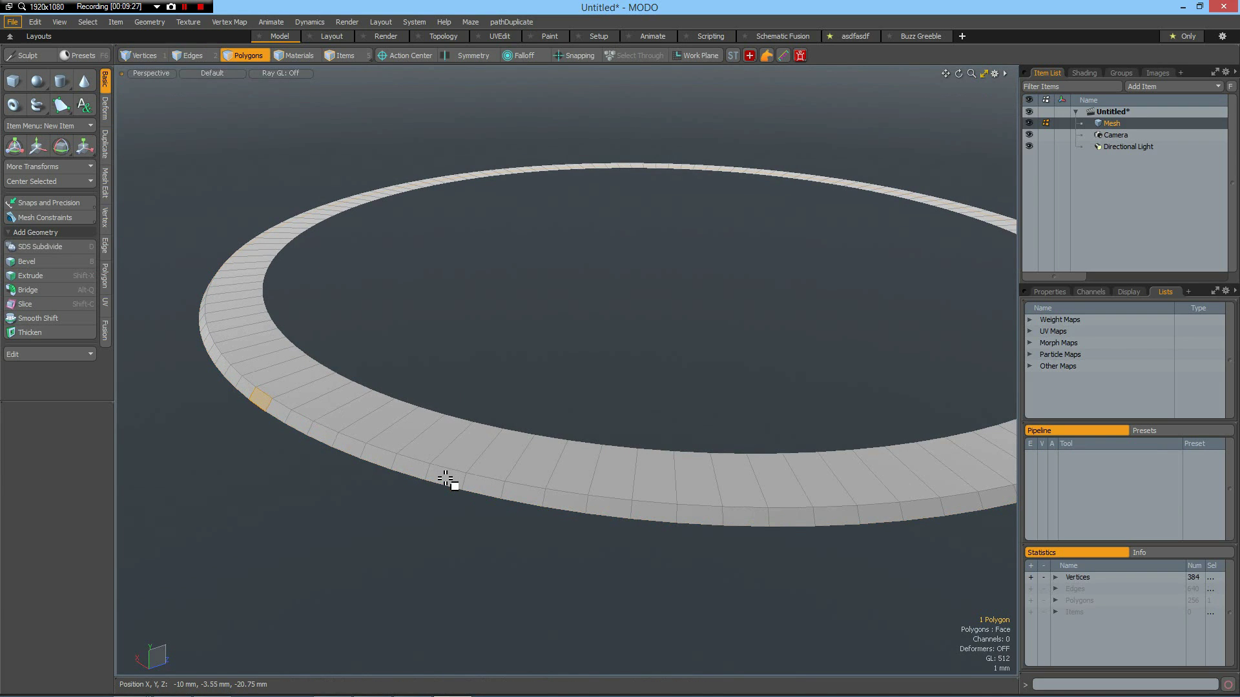
click(447, 478)
shift+click(384, 459)
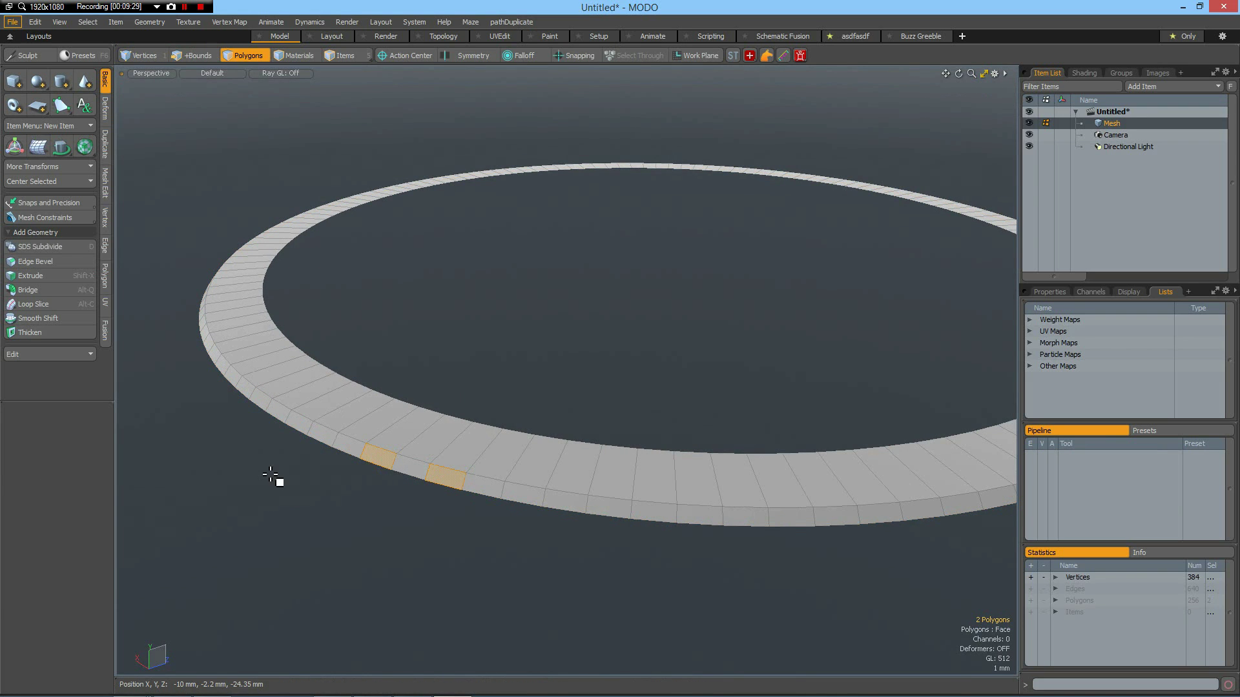
key(Up)
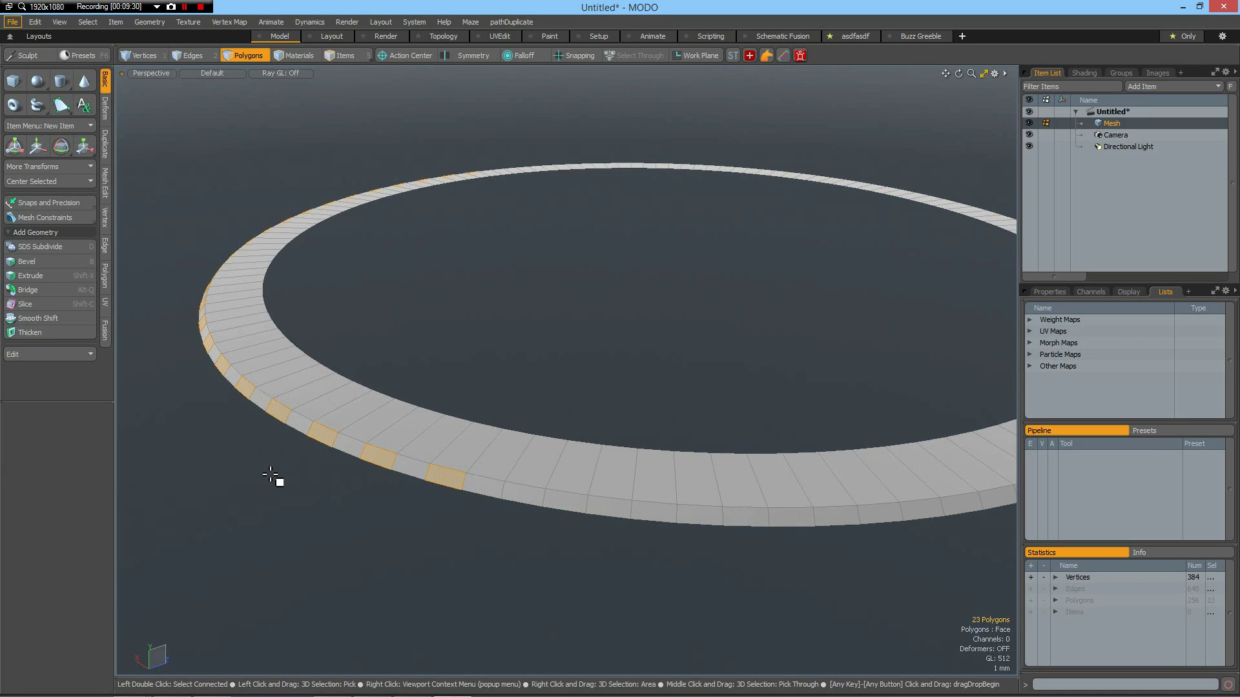
key(Delete)
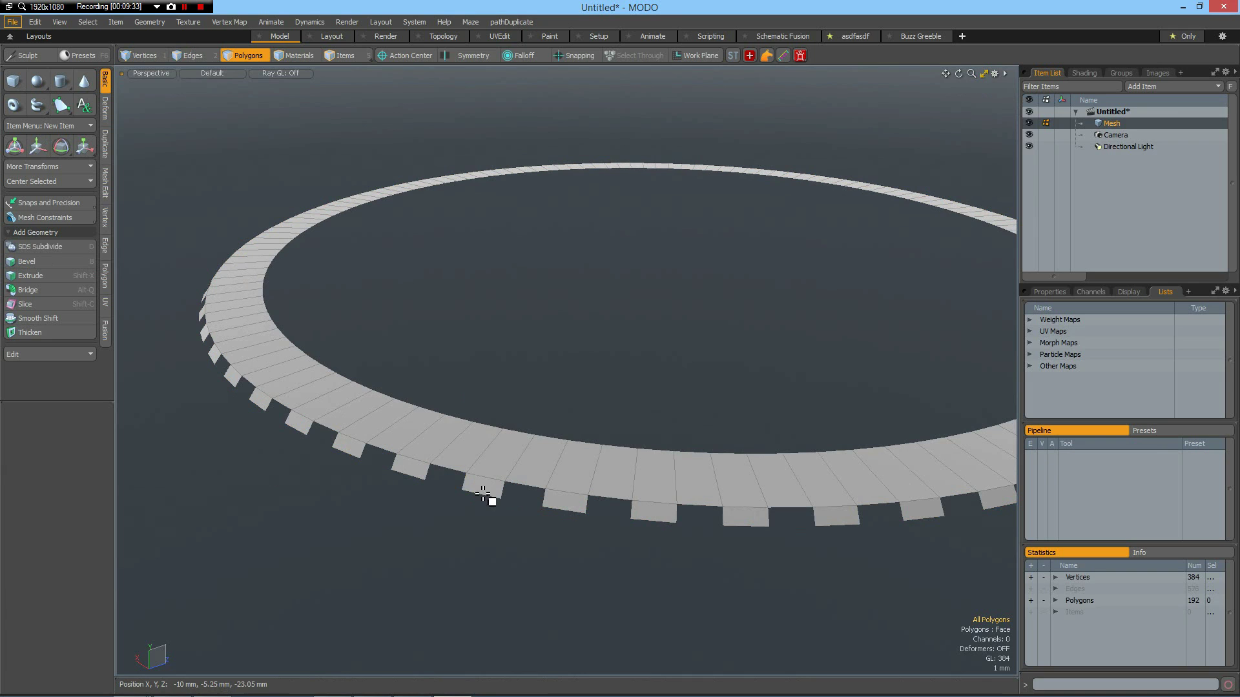
Step: Add an edge loop at about 8.18 % near the outer border of the ring's flat face and select that loop
scroll(511, 474, up, 1)
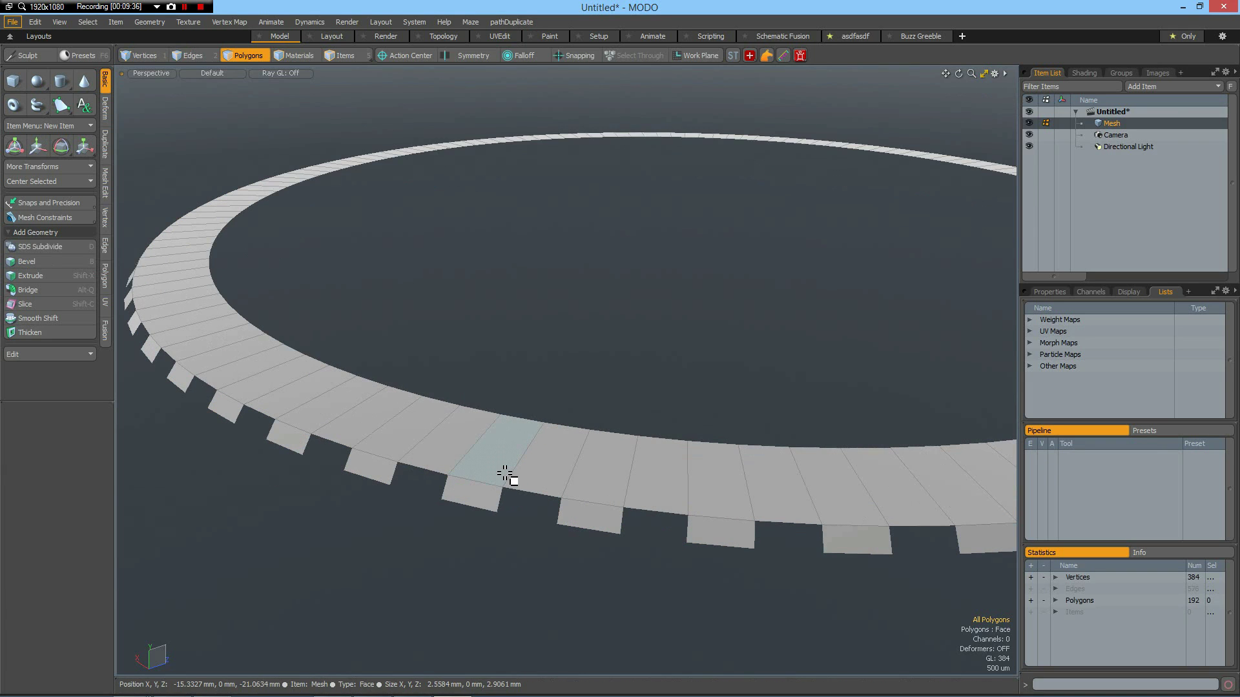
key(alt+l)
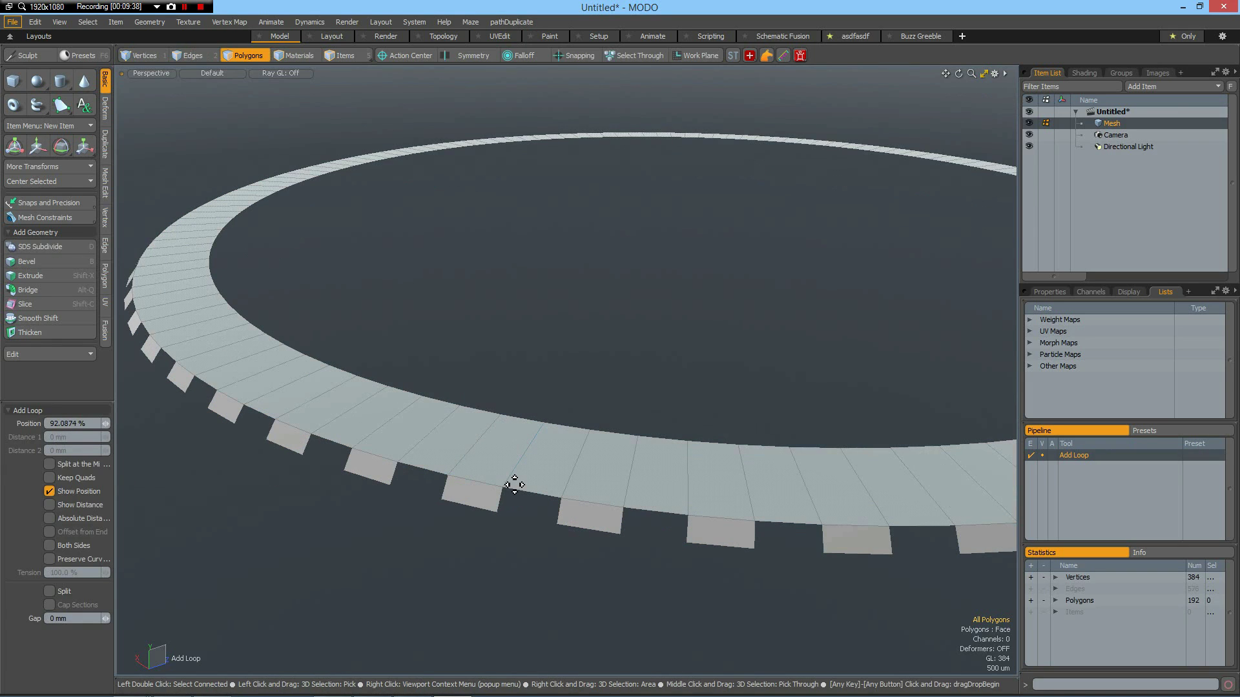
click(511, 485)
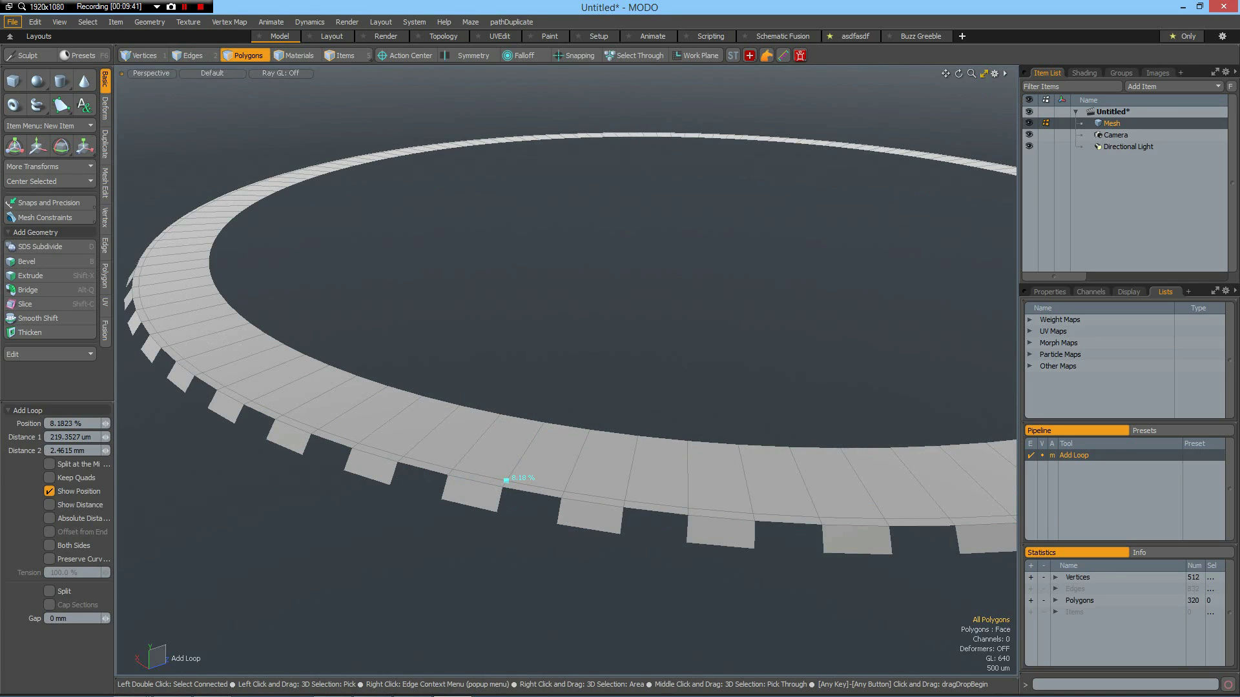
key(space)
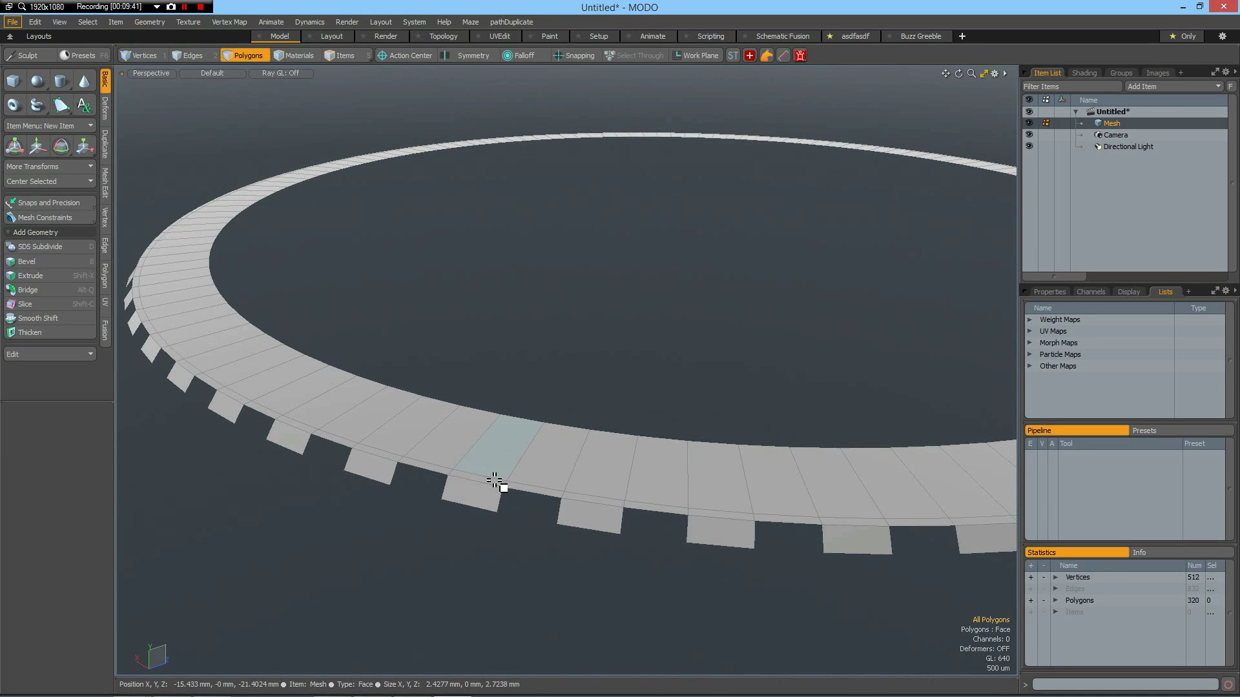
key(2)
double_click(492, 481)
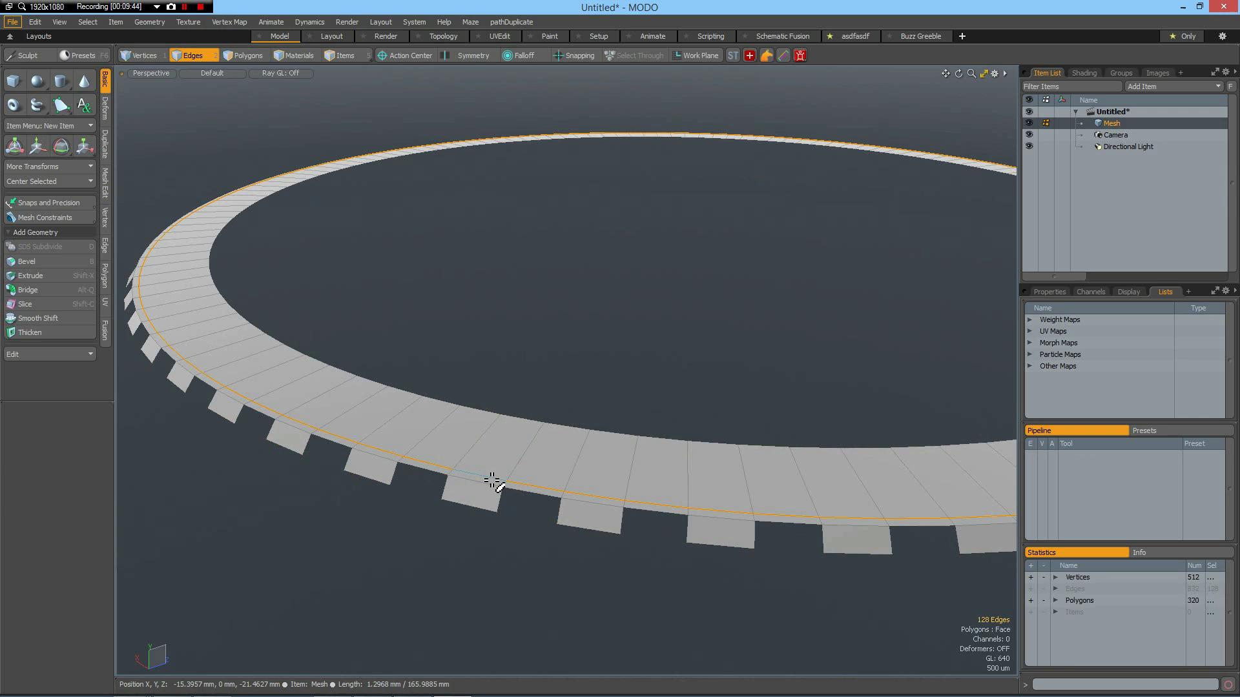
Step: Loop Slice the ring's segments and teeth crosswise with two symmetric slices at 10 %
key(alt+c)
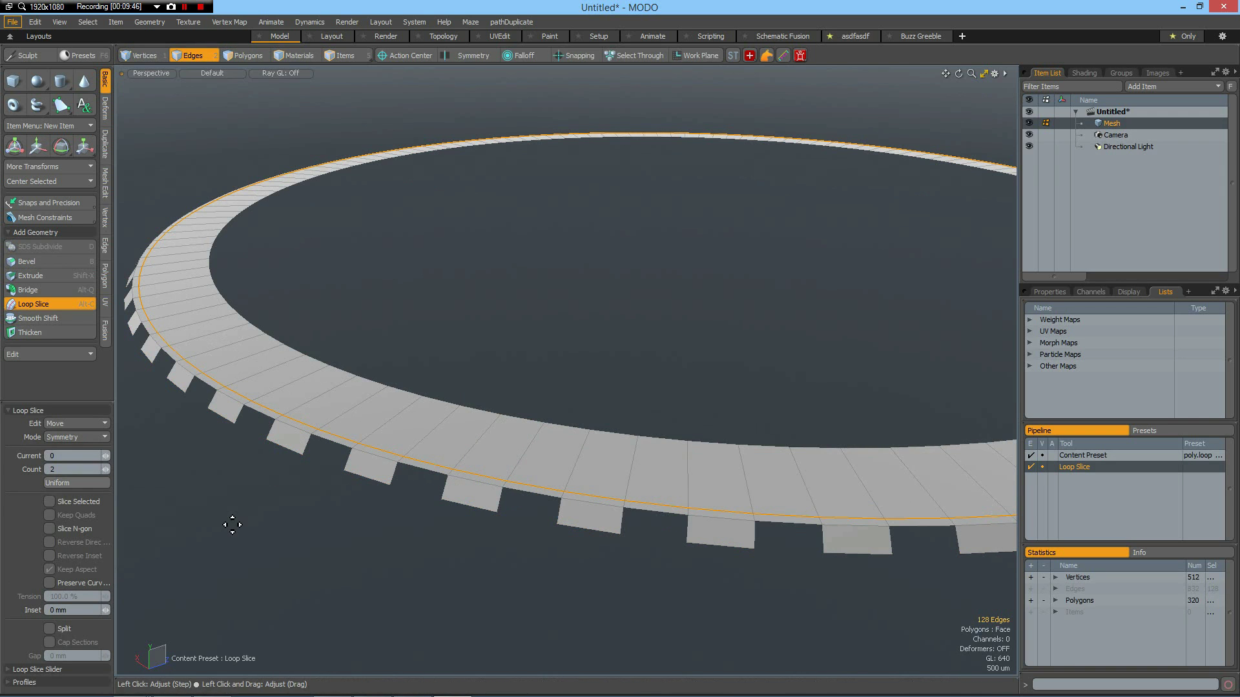
click(515, 580)
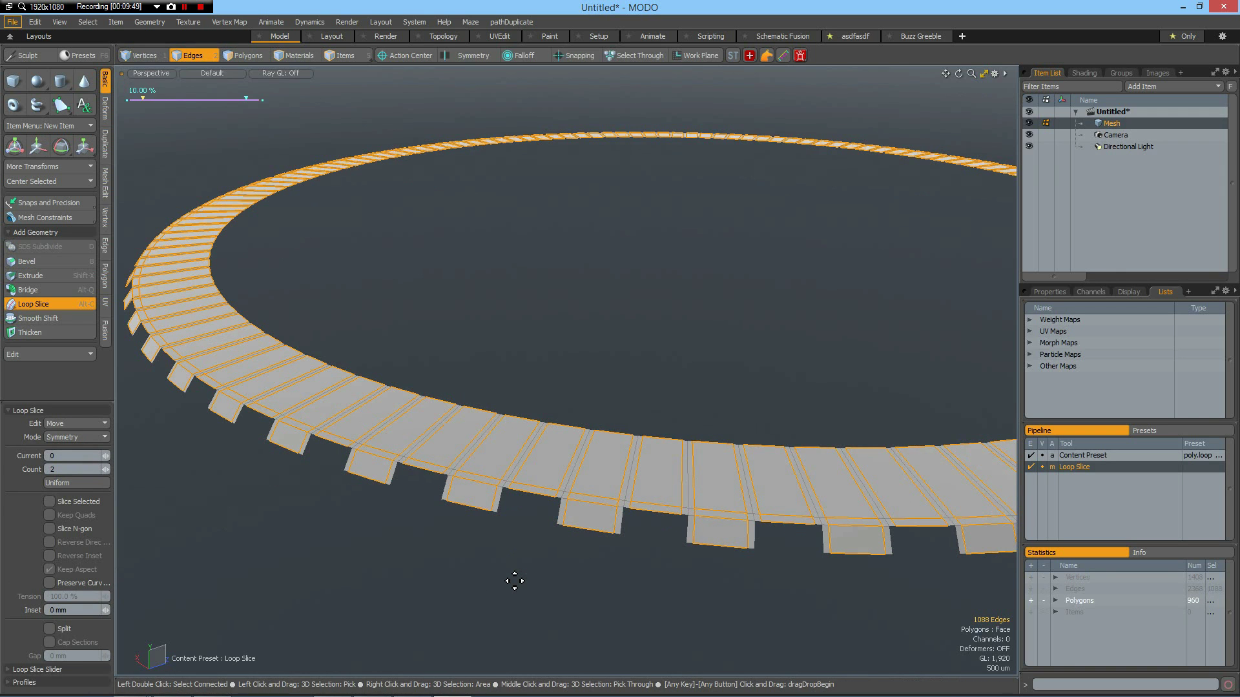
key(space)
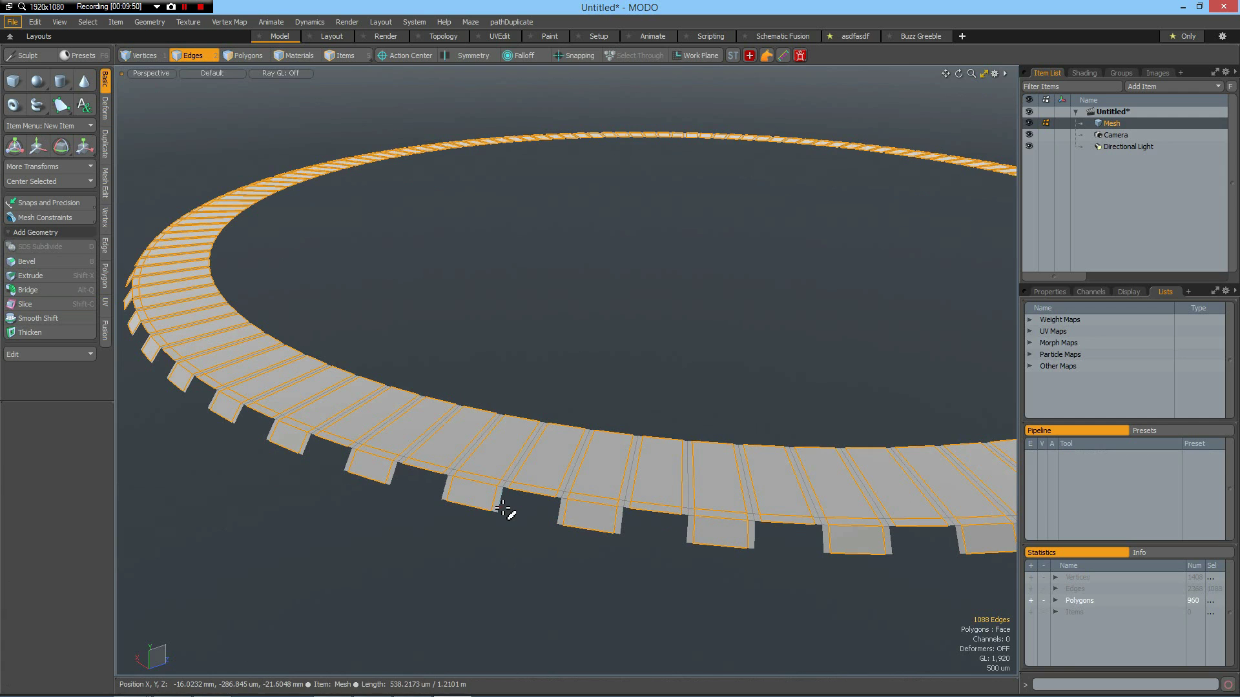
Step: Select one side edge on every tooth and Loop Slice the teeth with two symmetric slices near their inner and outer edges
click(509, 532)
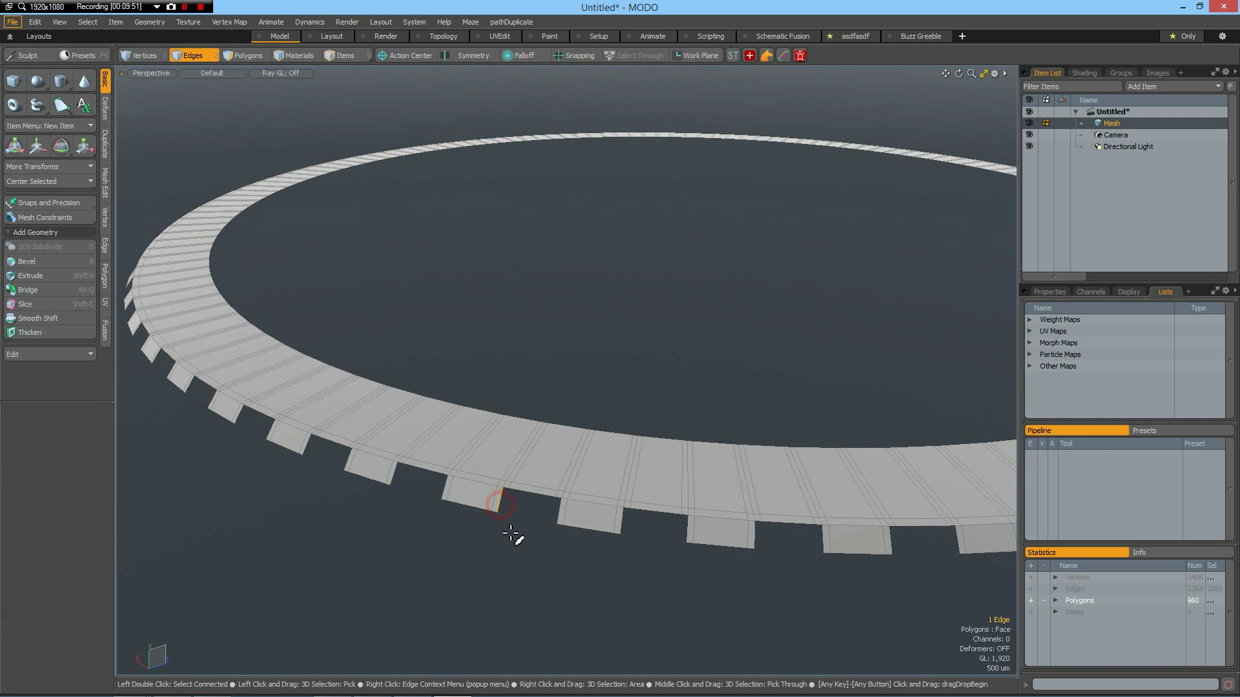
shift+click(395, 476)
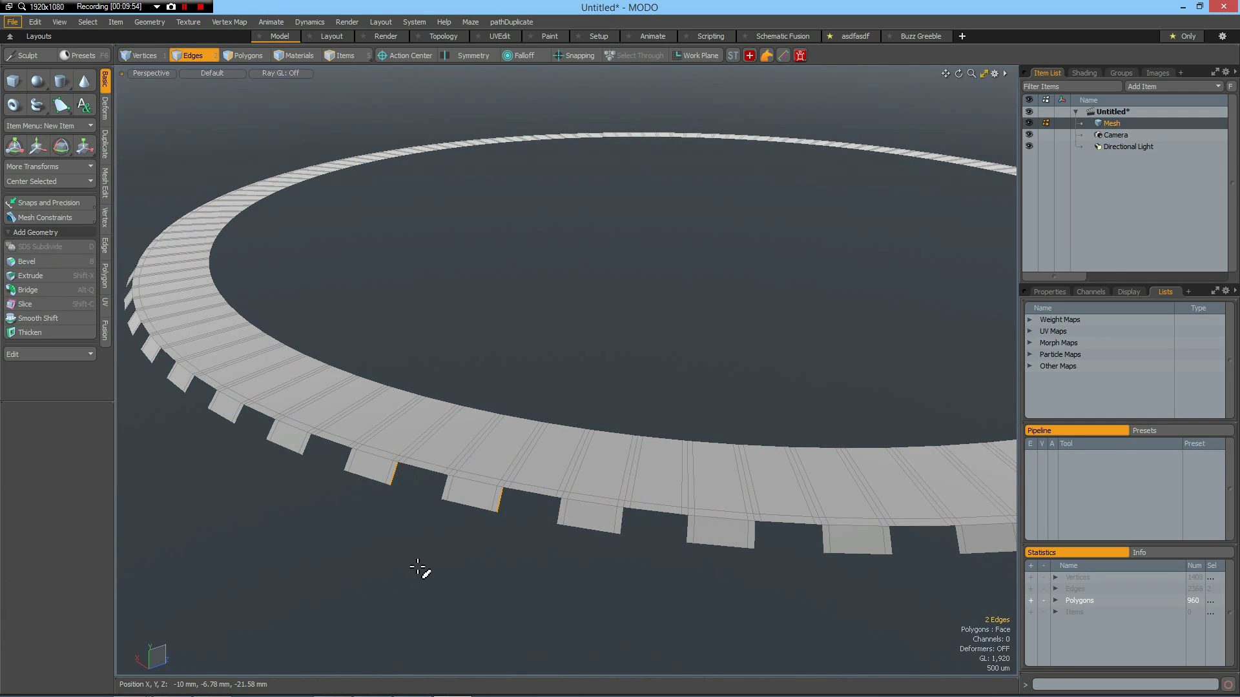
key(Up)
key(Up)
key(Up)
key(Up)
key(Up)
key(Up)
key(Up)
key(Up)
key(Up)
key(Up)
key(Up)
key(Up)
key(Up)
key(Up)
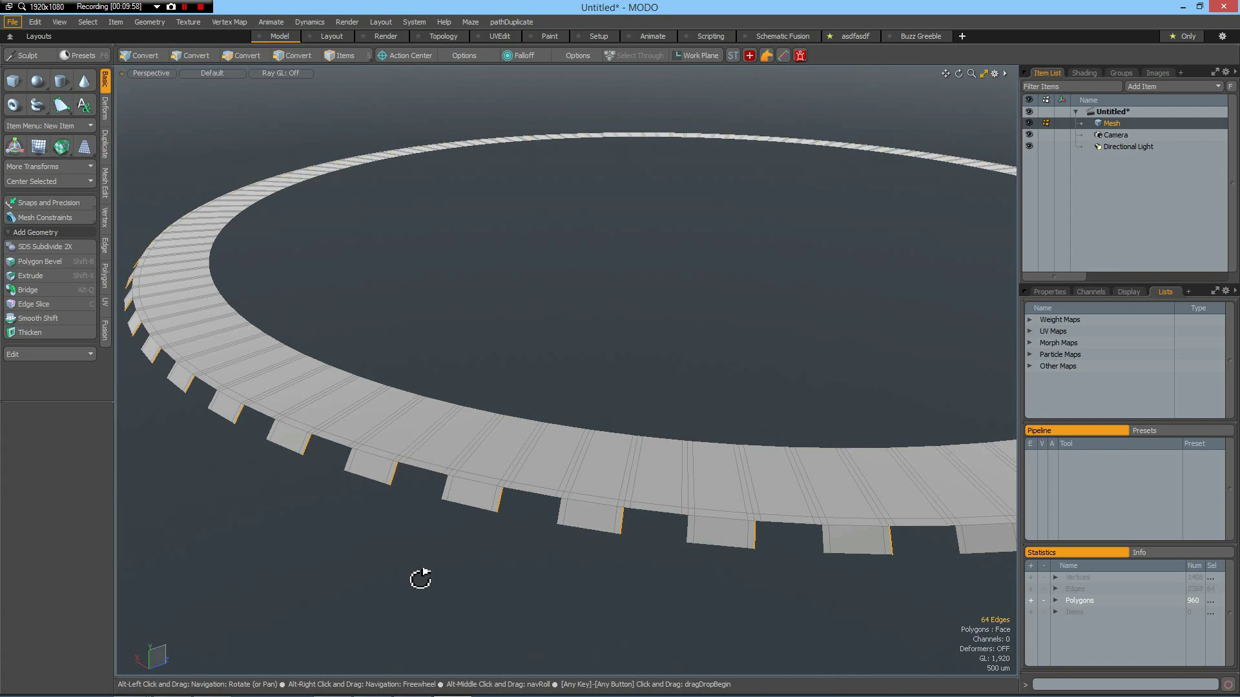
key(alt+c)
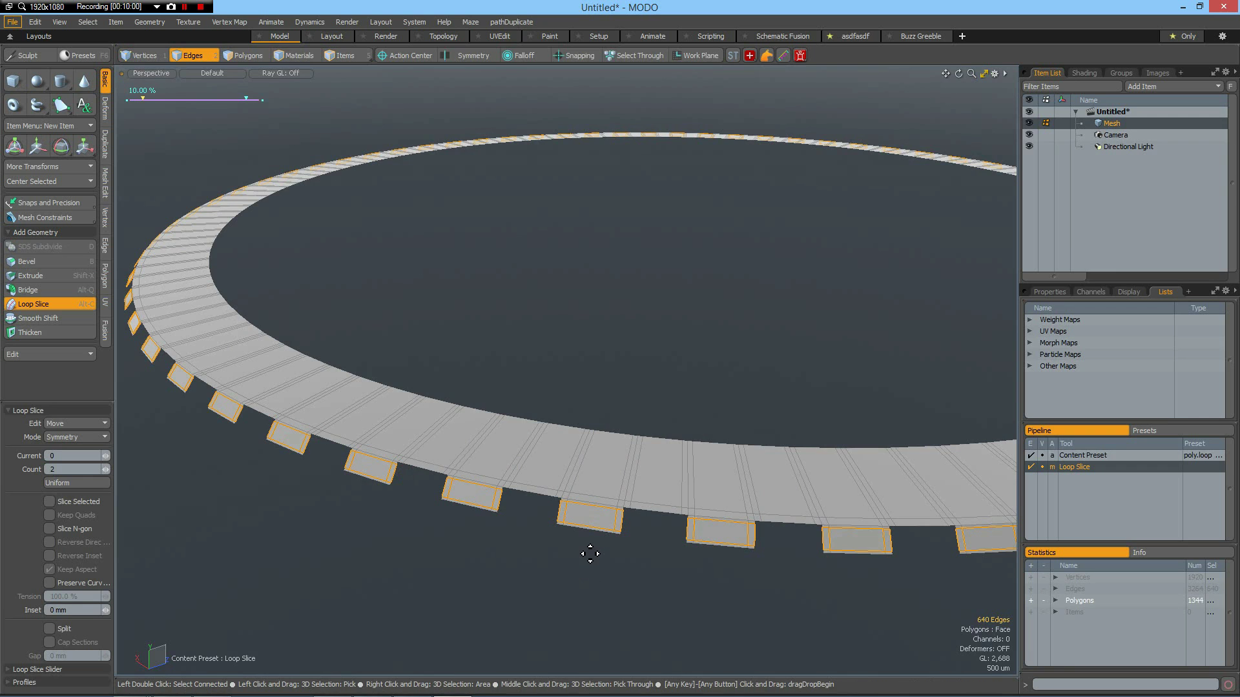
scroll(597, 561, up, 4)
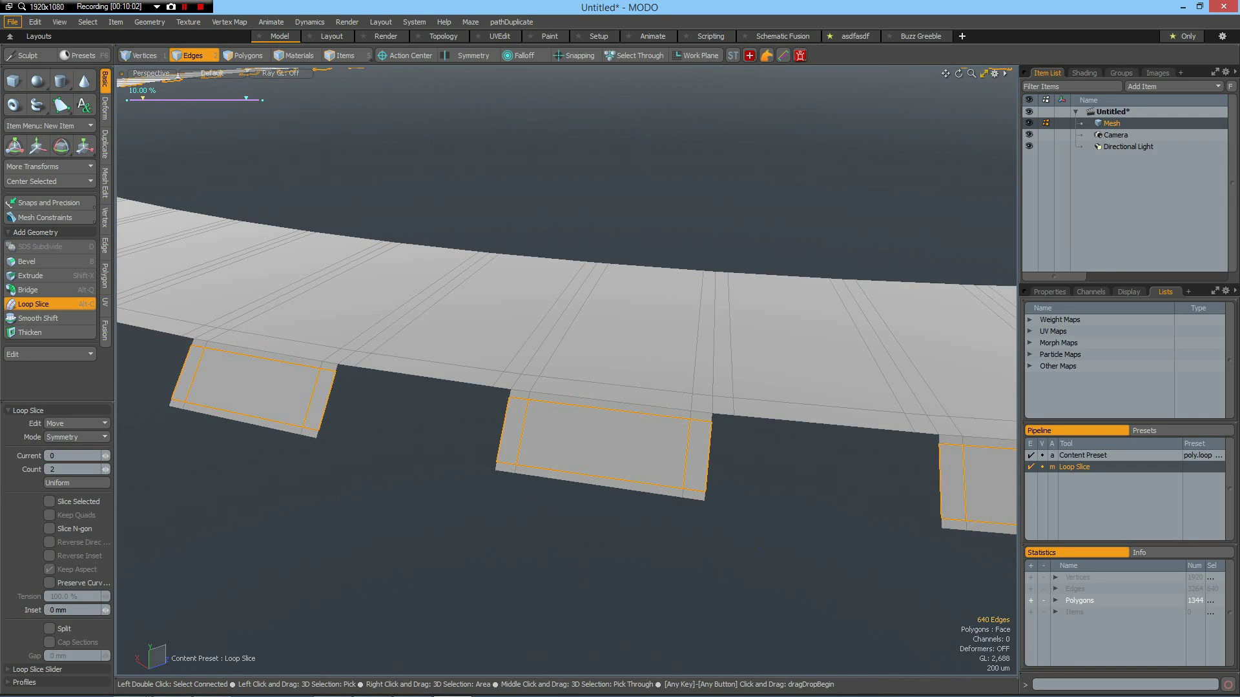
key(q)
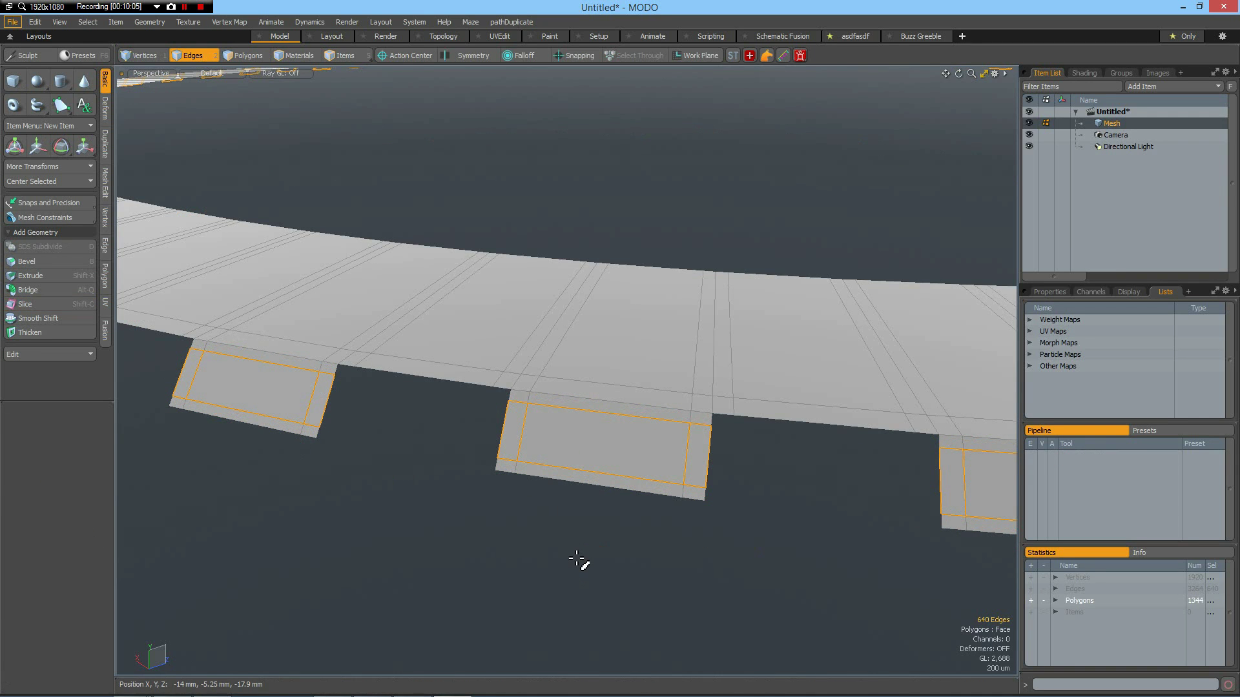
Step: Clear the edge selection and select all of the ring's polygons in the Front view
scroll(577, 562, down, 7)
alt+drag(535, 597, 535, 596)
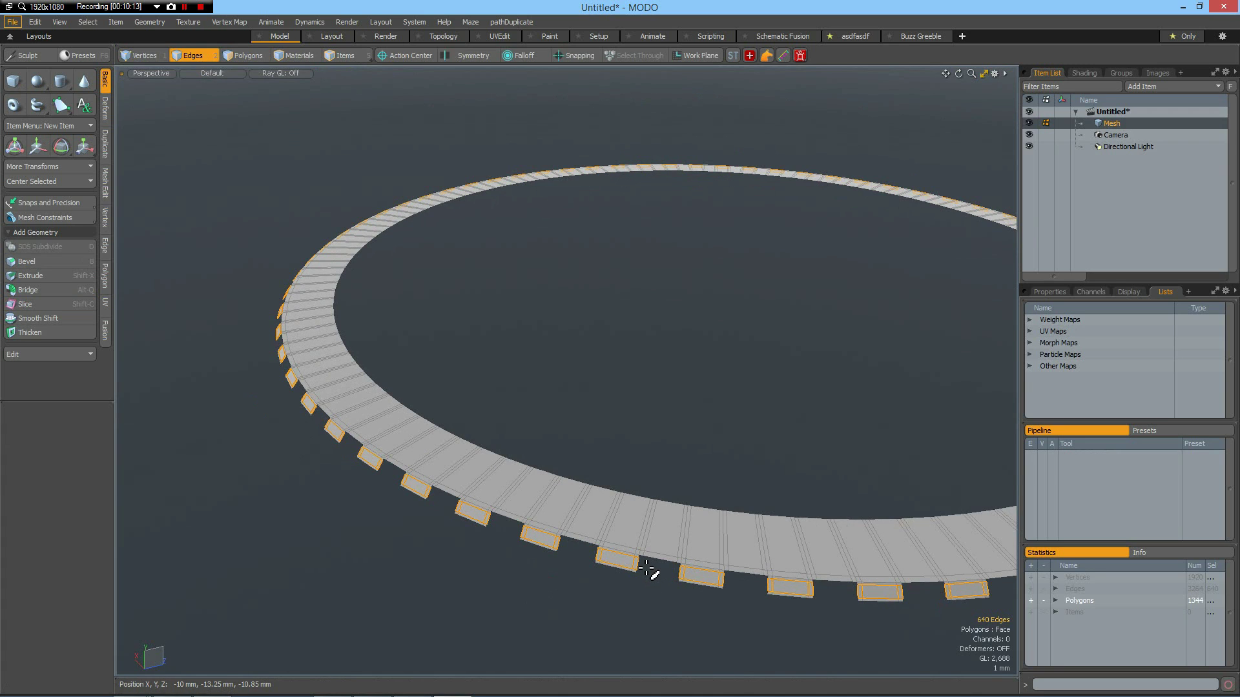
click(406, 567)
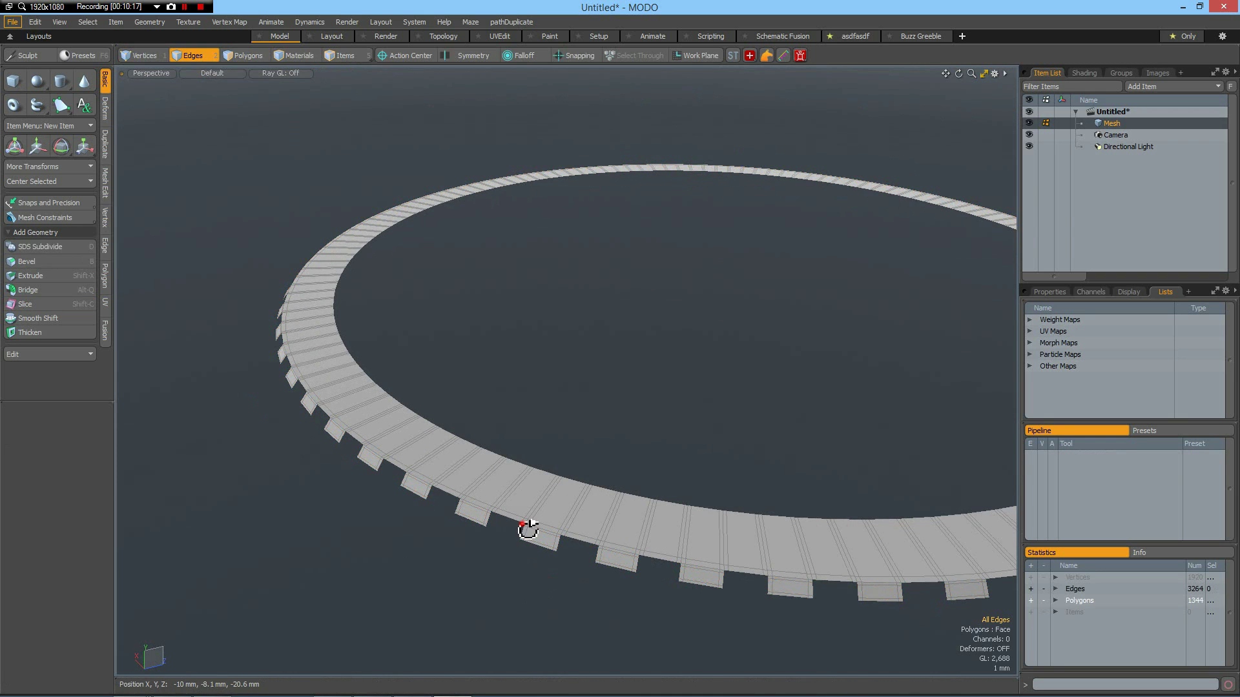
alt+drag(528, 529, 594, 457)
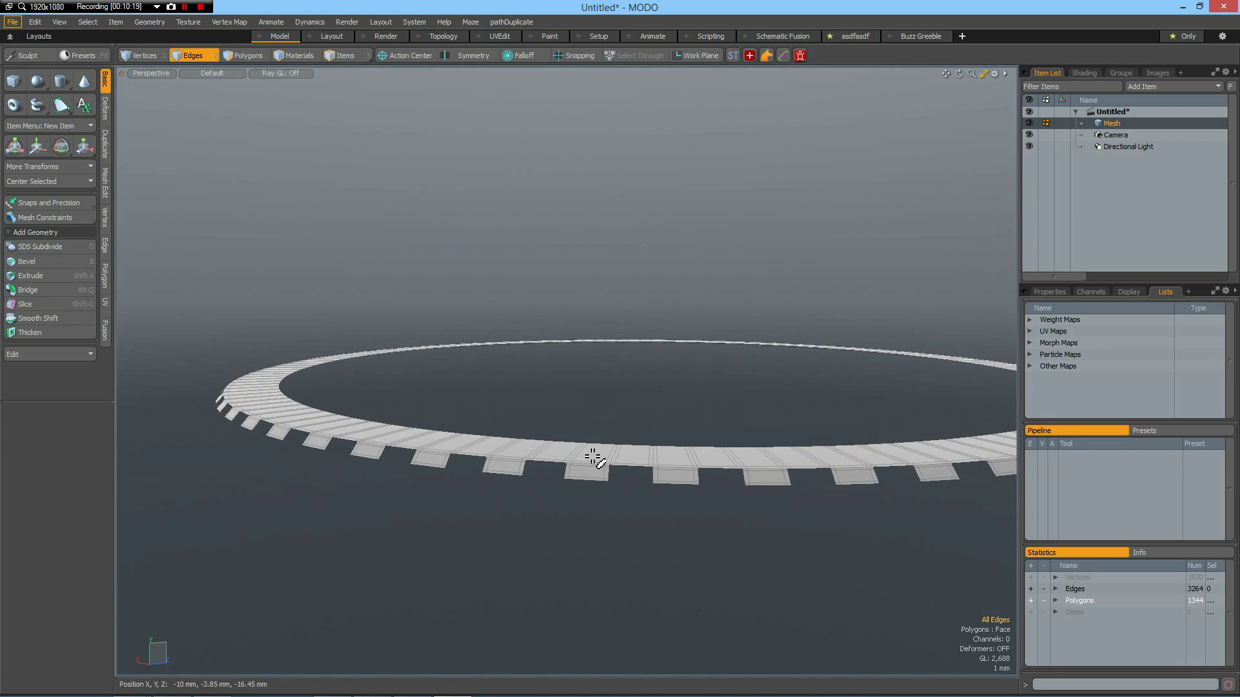
scroll(594, 457, down, 5)
key(KP_1)
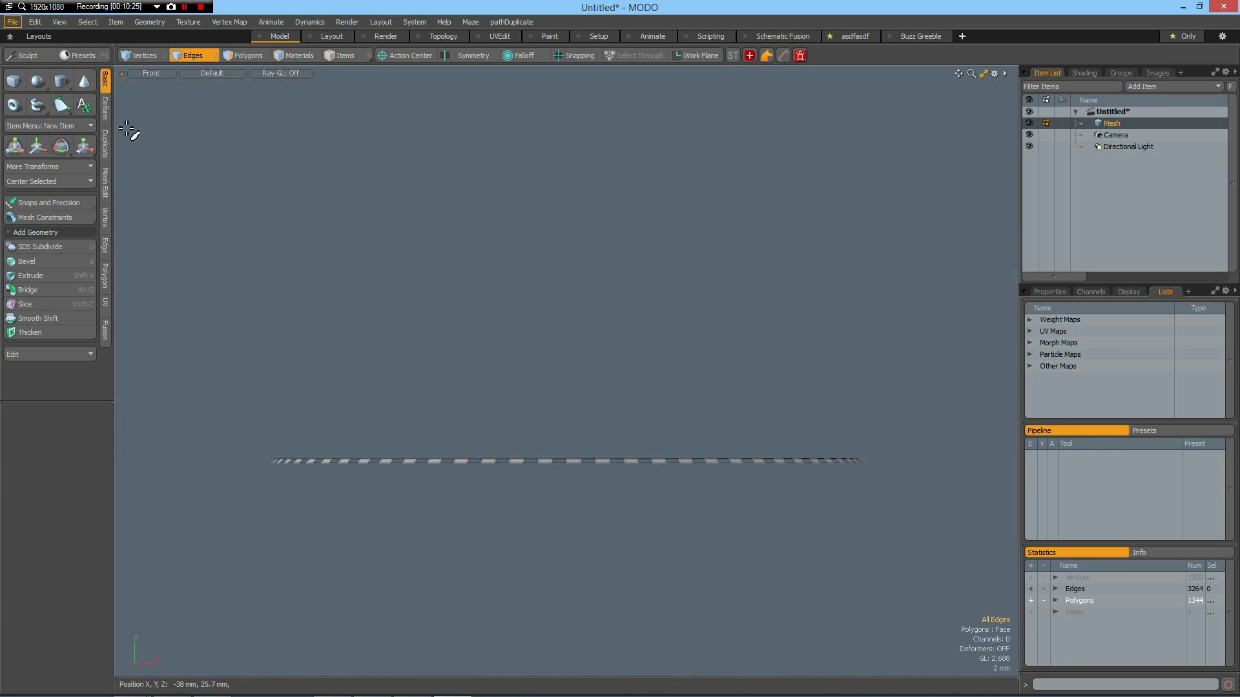
key(3)
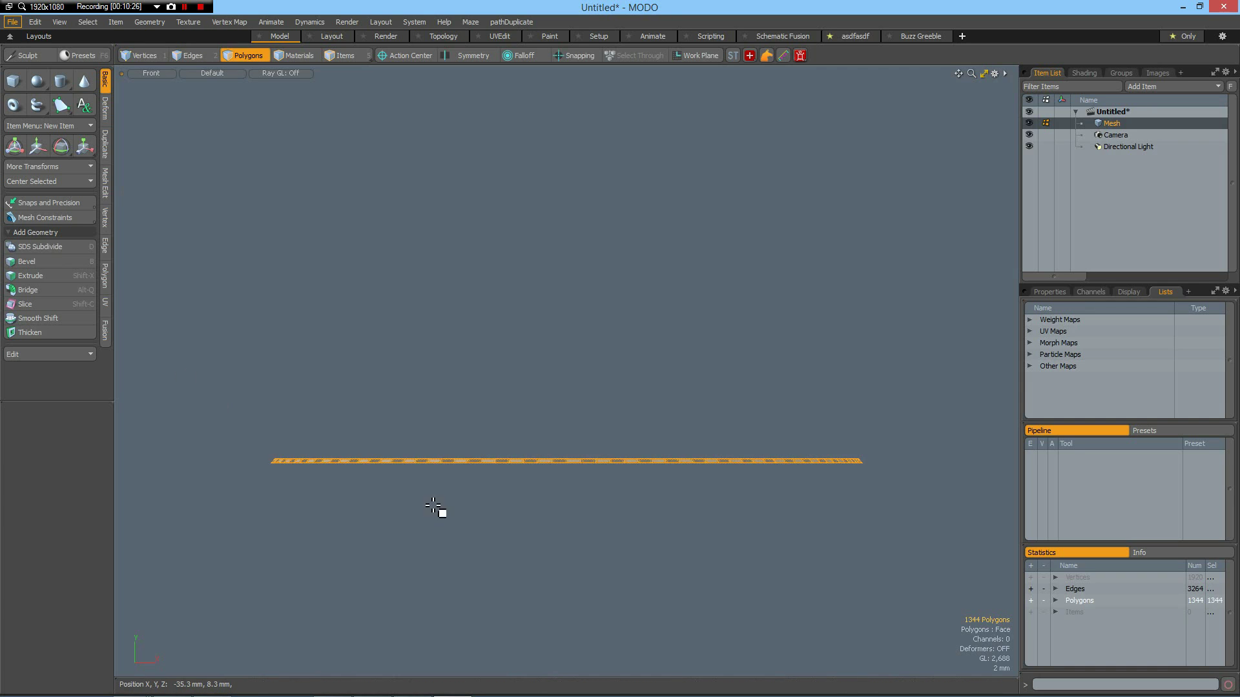
right_drag(180, 368, 939, 568)
key(ctrl)
Step: Mirror the ring across the Y axis with the mirror center just below it at Y -1.2 mm
click(105, 143)
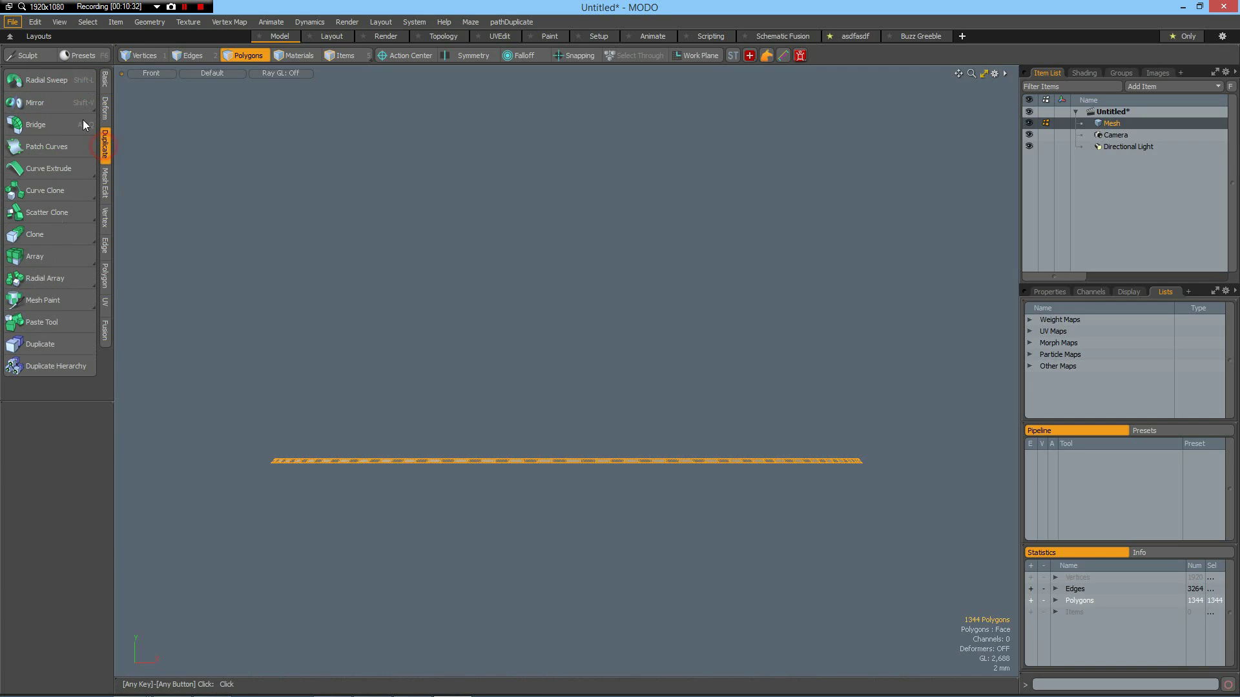
click(37, 106)
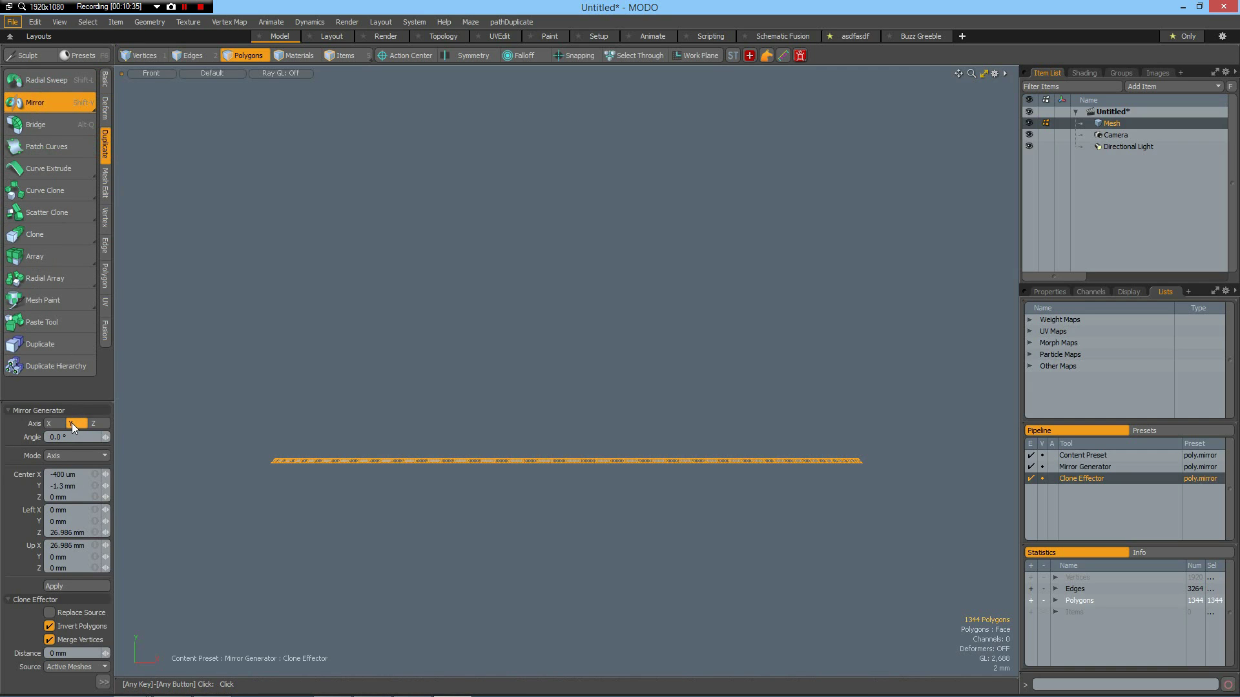
click(565, 475)
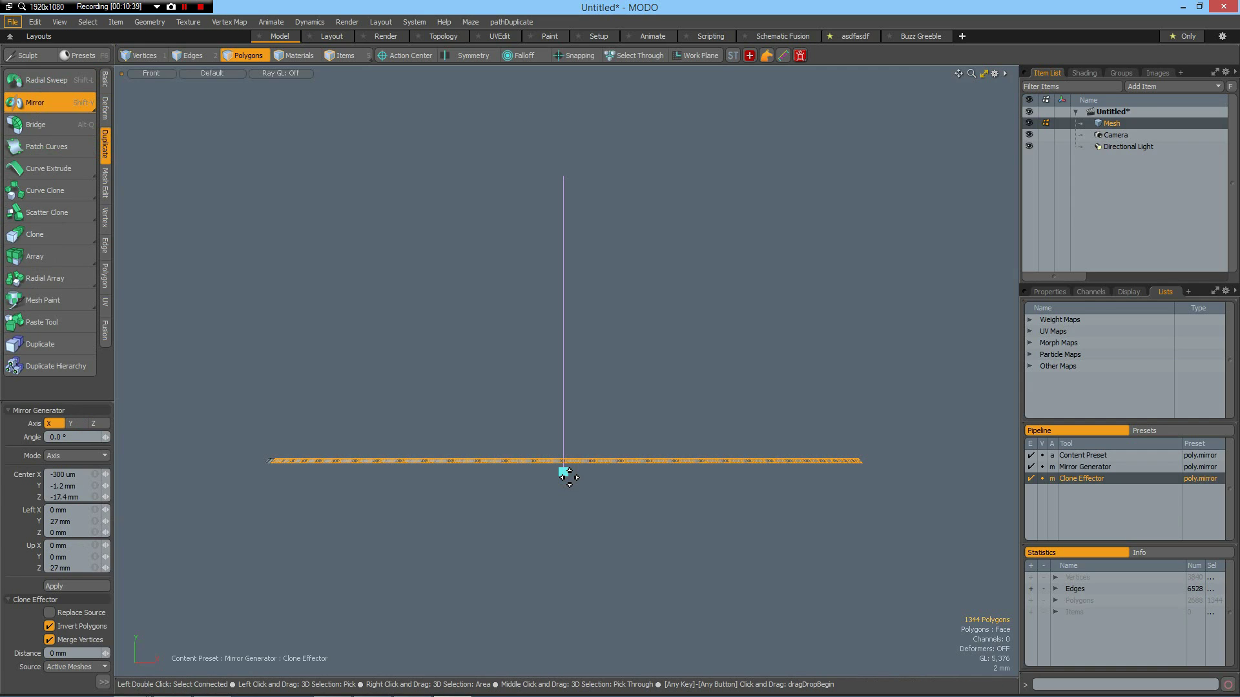
click(76, 423)
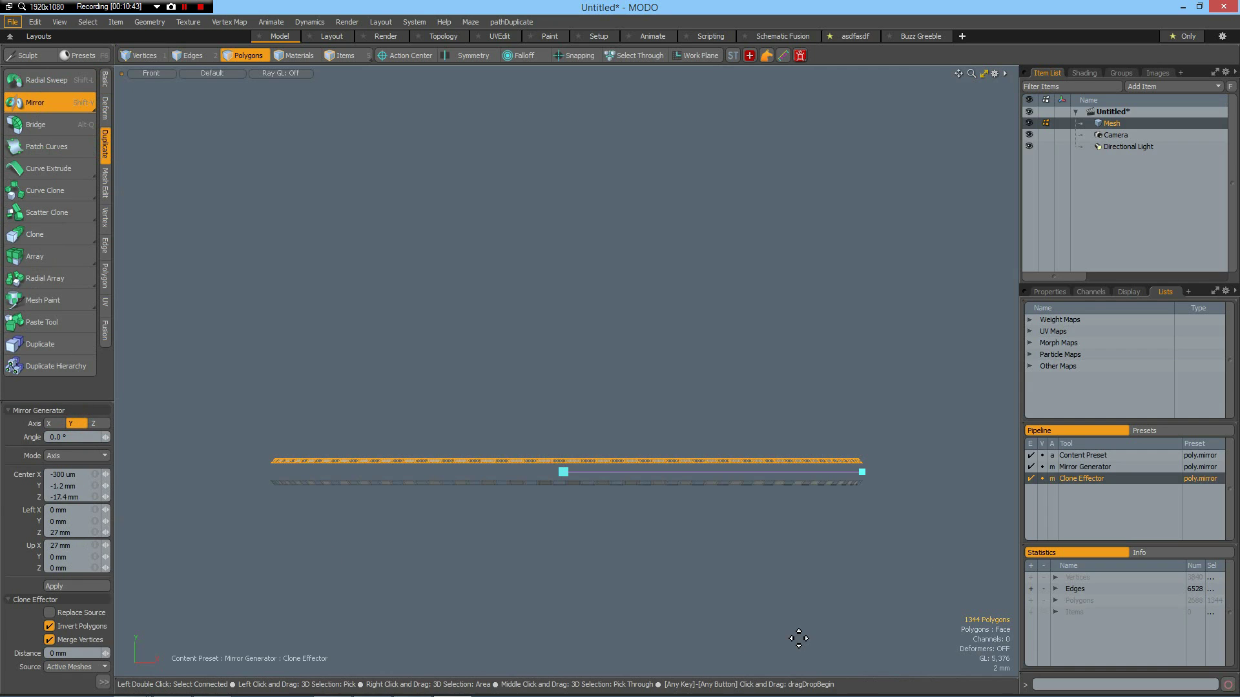
key(space)
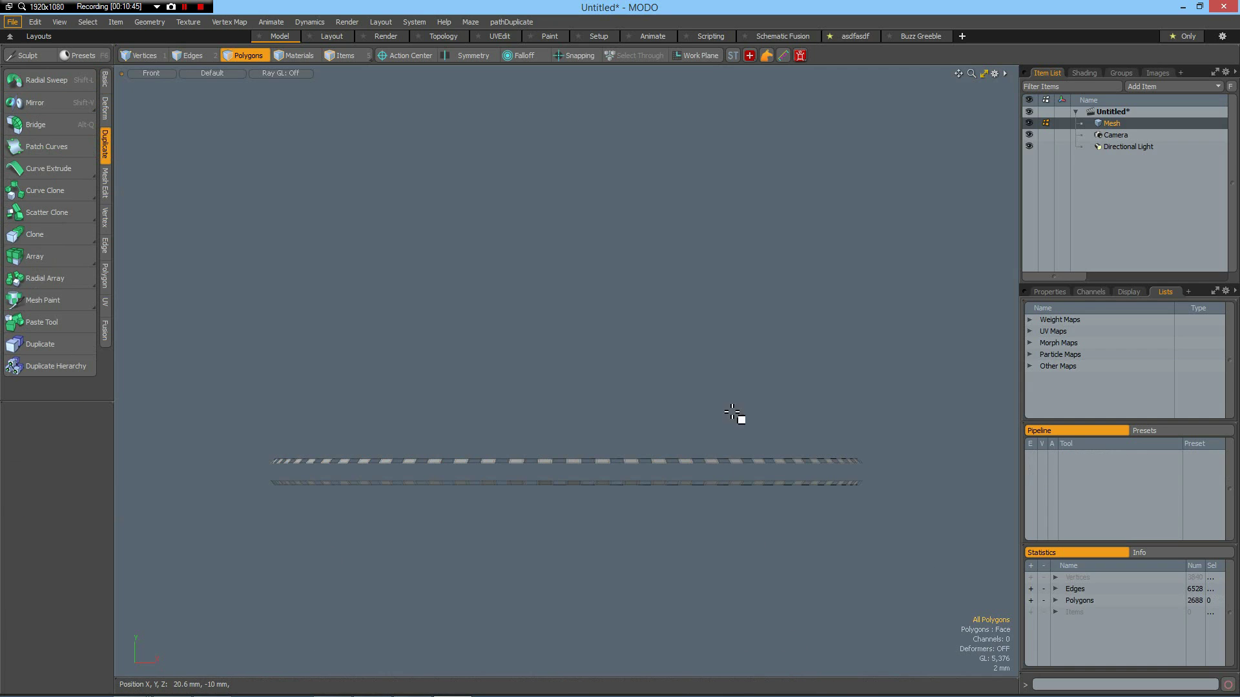
Step: In the Perspective view, select the outer toothed border edge loops of both the upper and lower rings
key(ctrl+space)
click(766, 384)
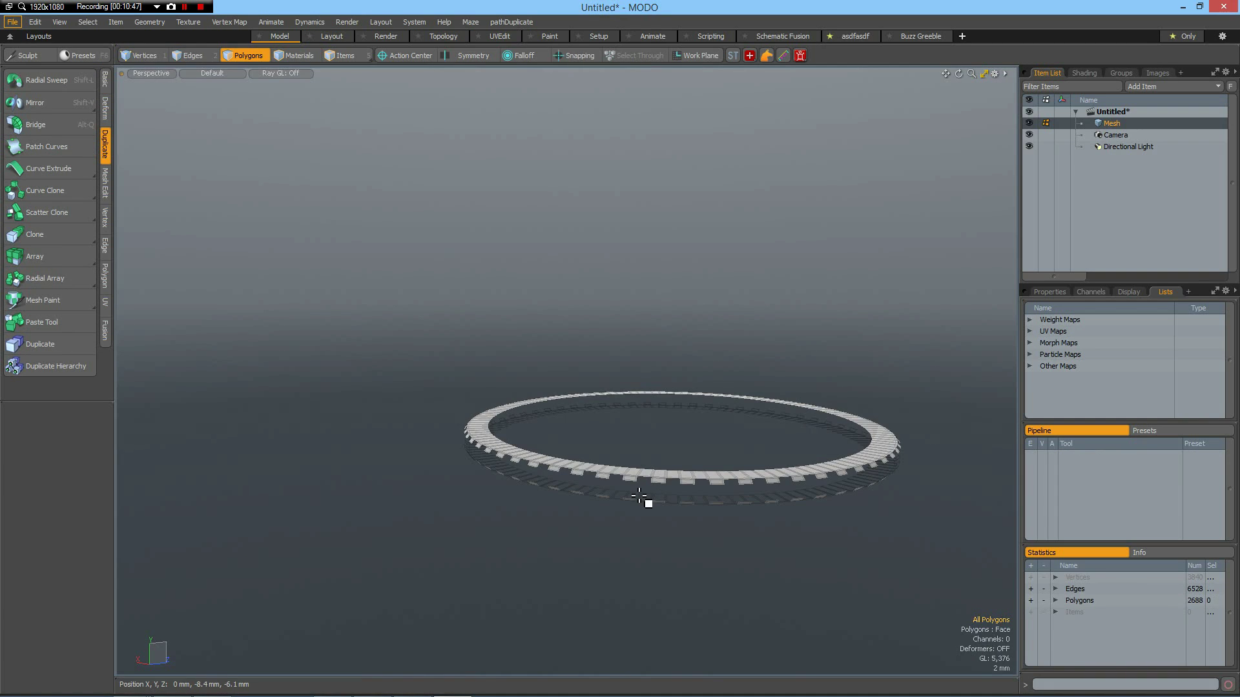
alt+drag(658, 488, 605, 477)
scroll(672, 532, up, 4)
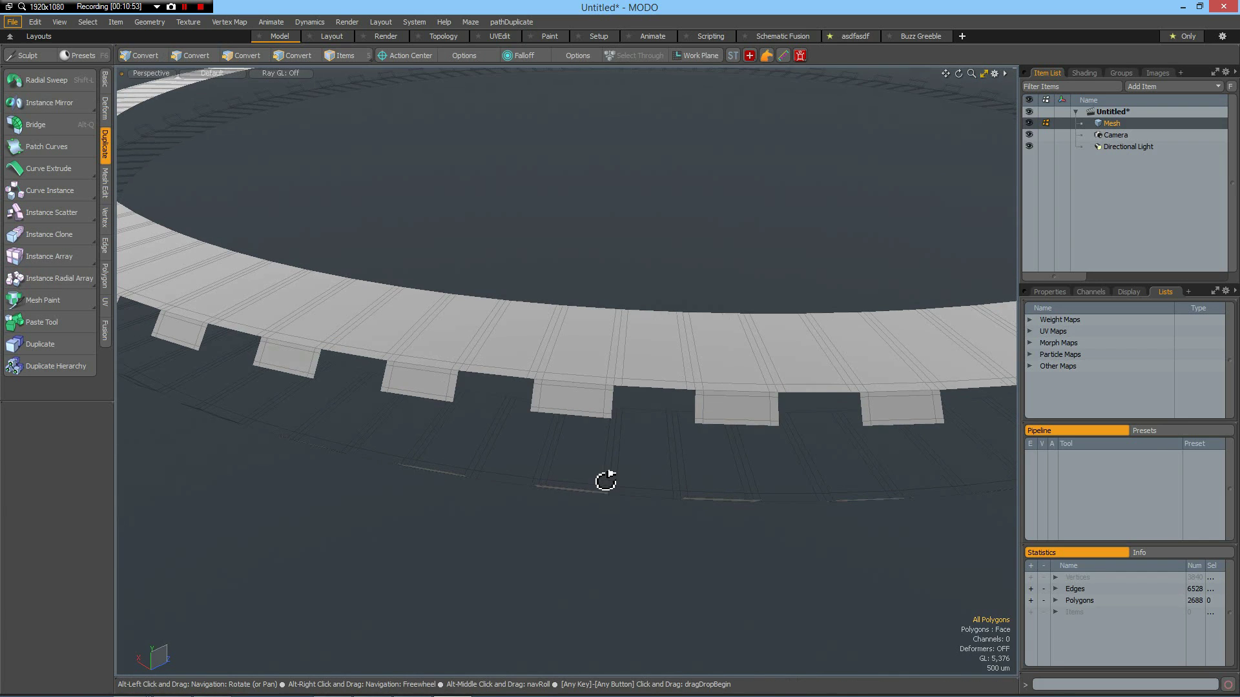
key(2)
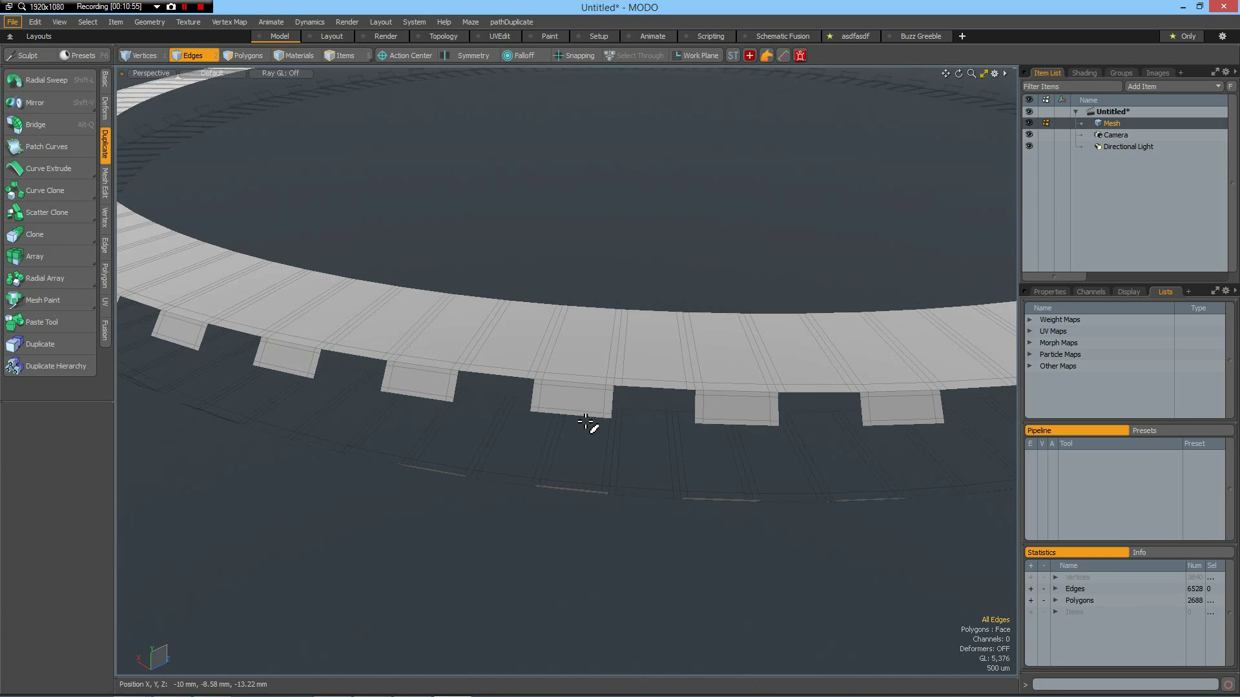
double_click(585, 419)
alt+drag(642, 573, 646, 476)
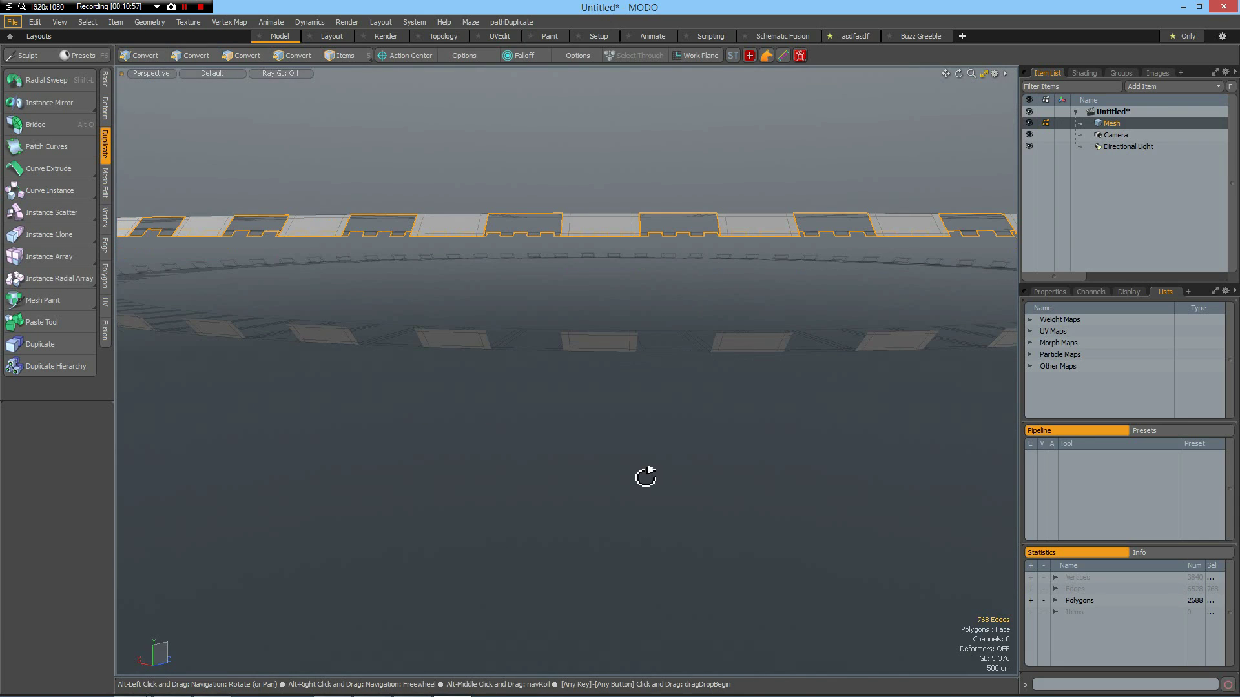
shift+double_click(609, 336)
Step: Bridge the two toothed border loops with 0 segments to form the outer wall, and toggle a subdivision preview on and off
key(alt+q)
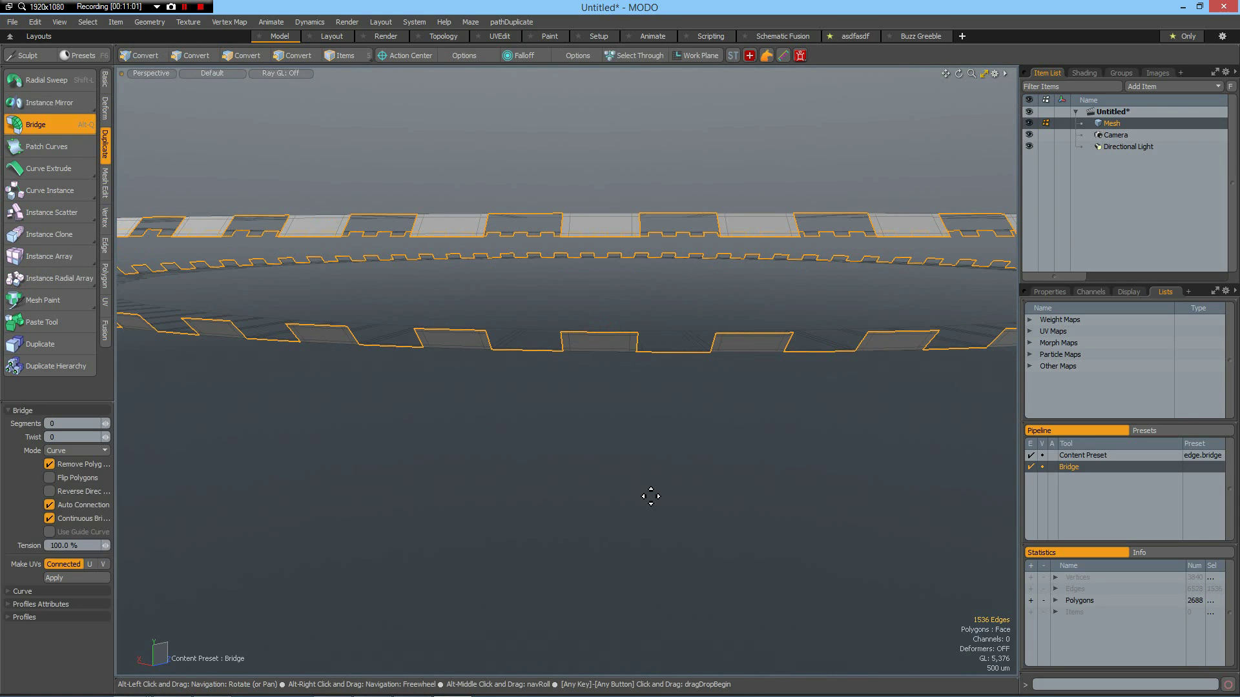
click(646, 492)
alt+drag(654, 451, 603, 324)
scroll(649, 493, up, 3)
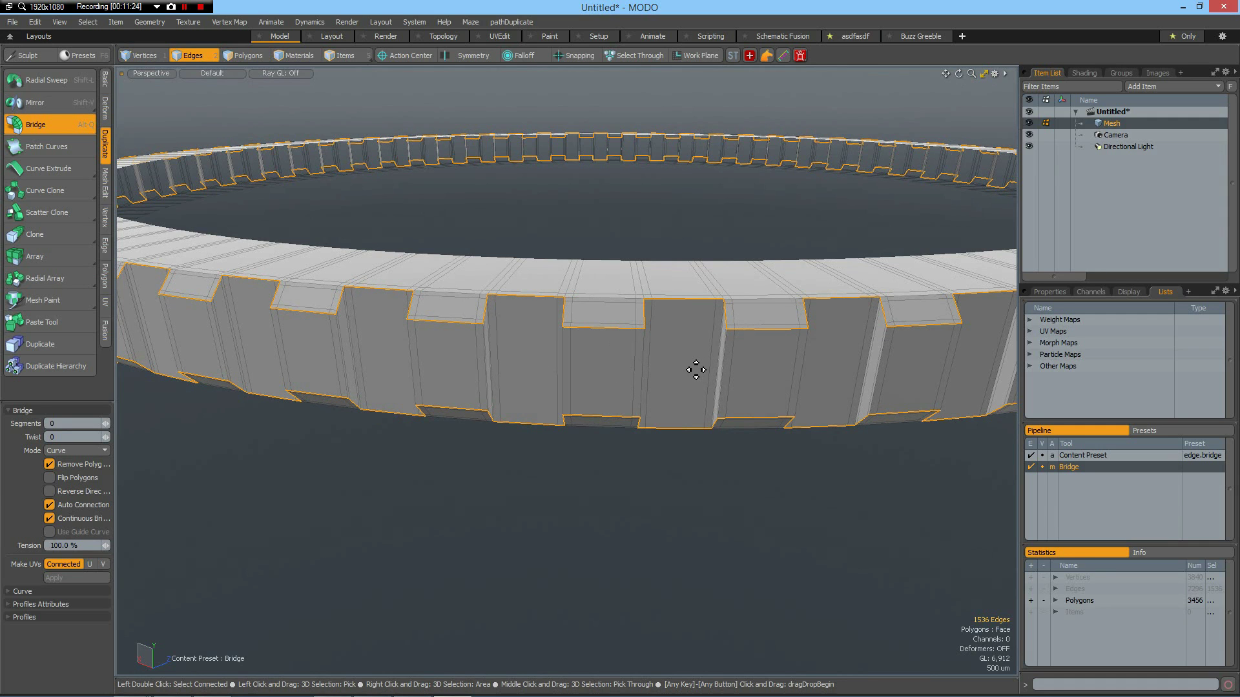
alt+drag(694, 363, 526, 471)
key(space)
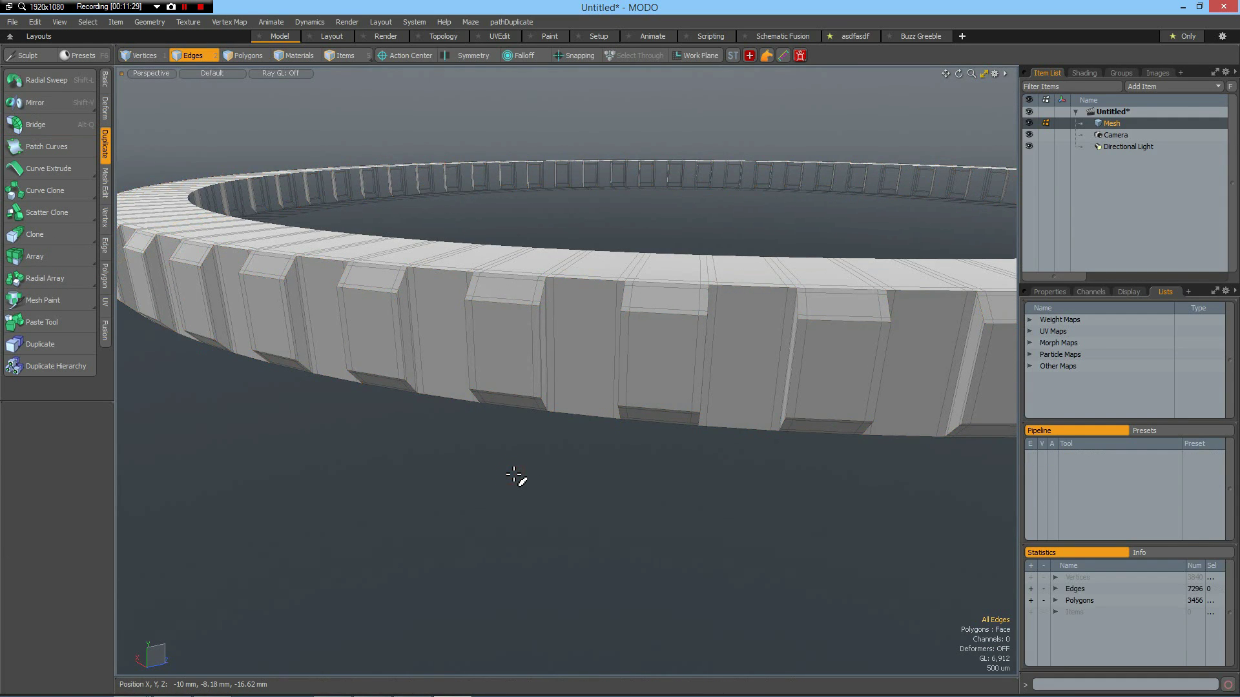
key(Tab)
key(Tab)
Step: Bring the removed coupling body back into the mesh and show it with the toothed ring in the Front view
scroll(537, 454, down, 5)
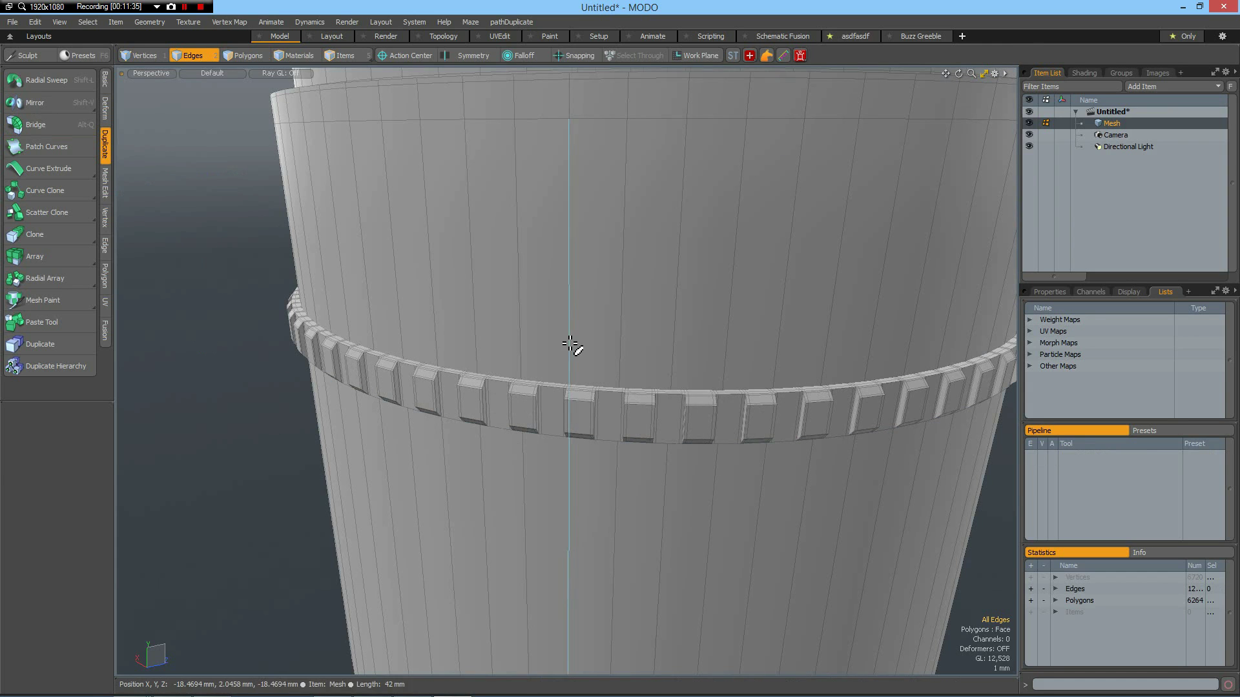
mouse_move(623, 468)
alt+mouse_down()
mouse_move(632, 439)
mouse_move(630, 454)
alt+mouse_up()
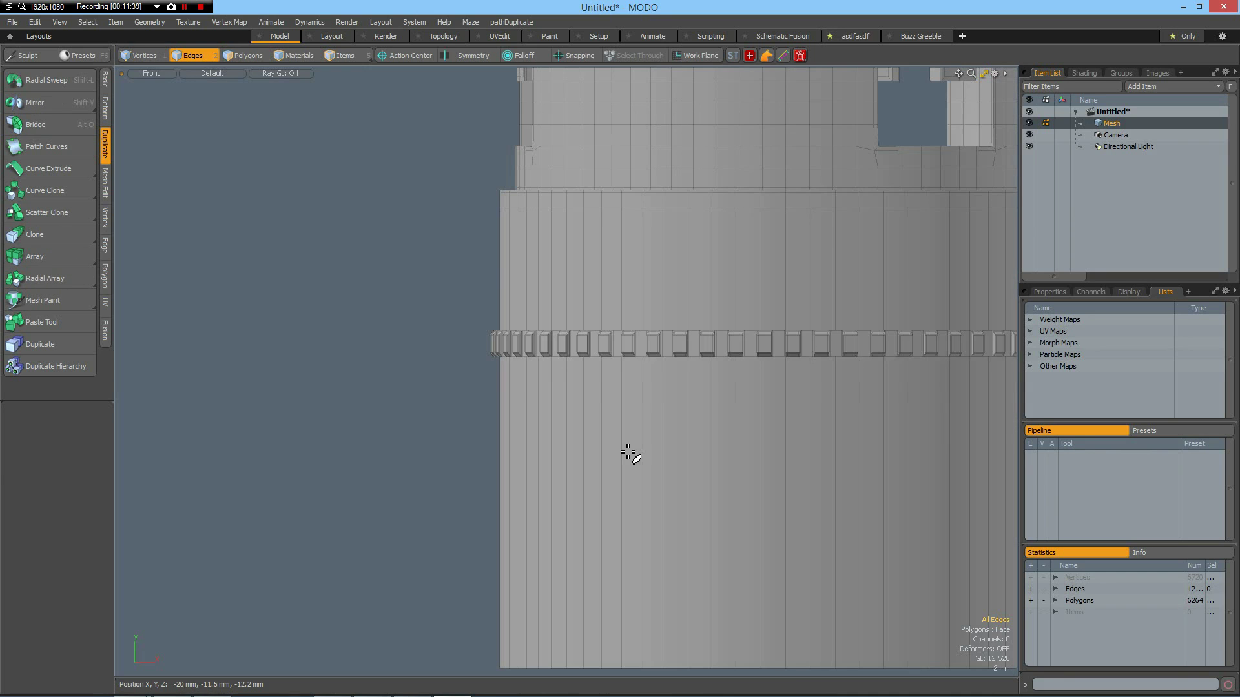
alt+drag(717, 467, 512, 446)
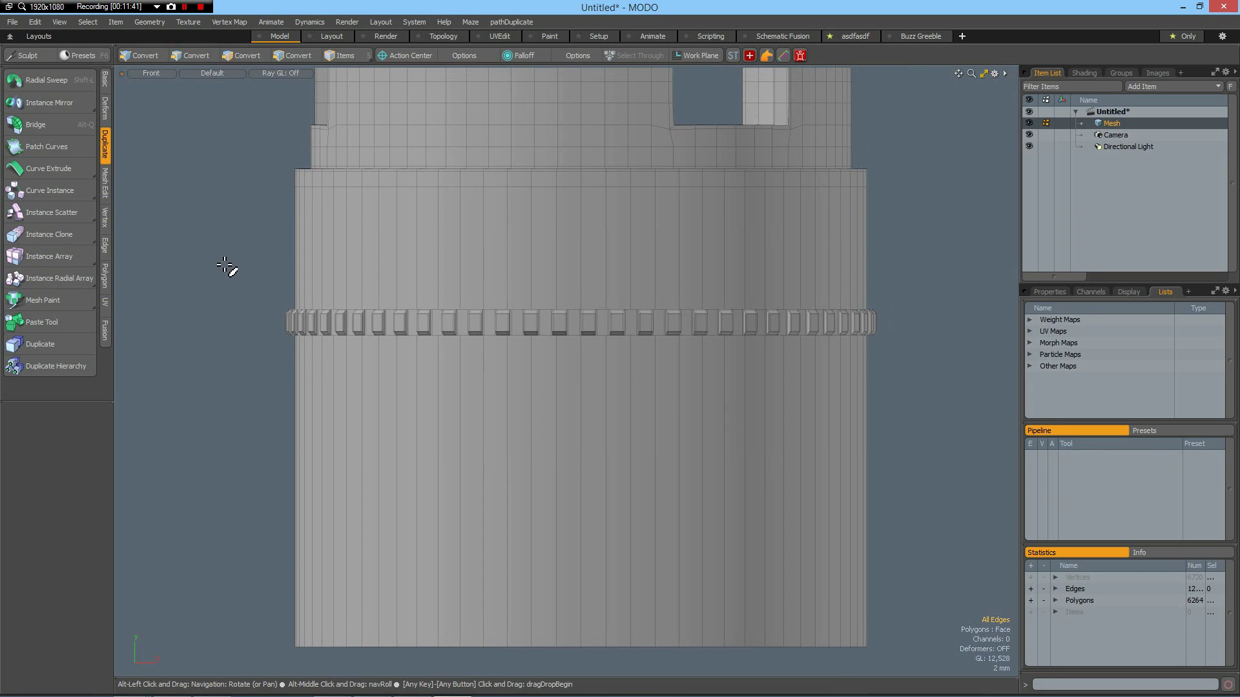
Step: Select all edges along the toothed ring's upper rim and move them up in Y to make the ring taller
drag(243, 256, 927, 341)
scroll(927, 340, up, 4)
scroll(232, 452, down, 5)
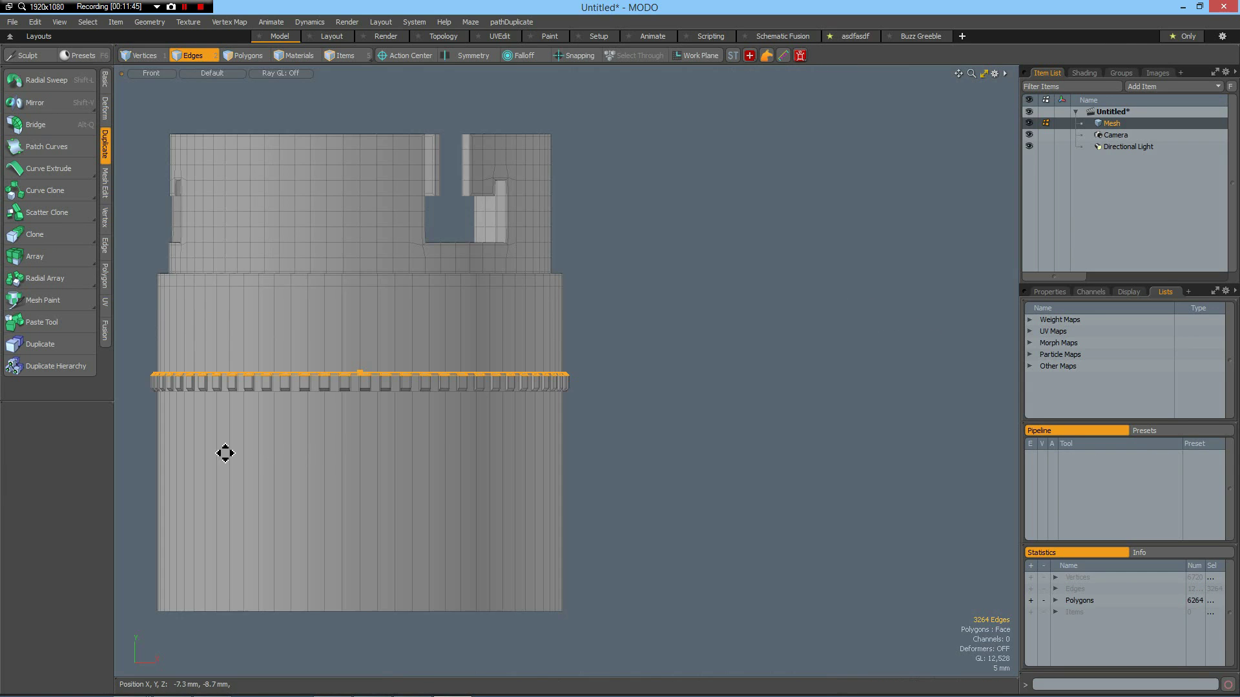
alt+drag(225, 454, 446, 454)
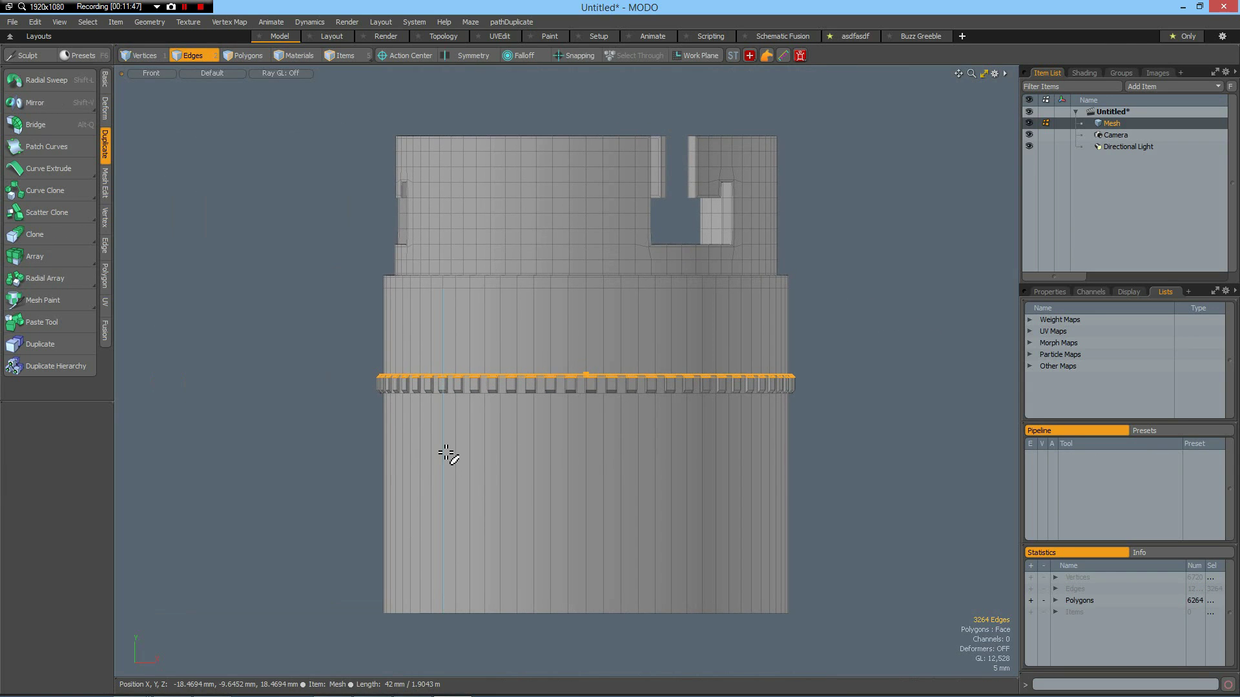
key(y)
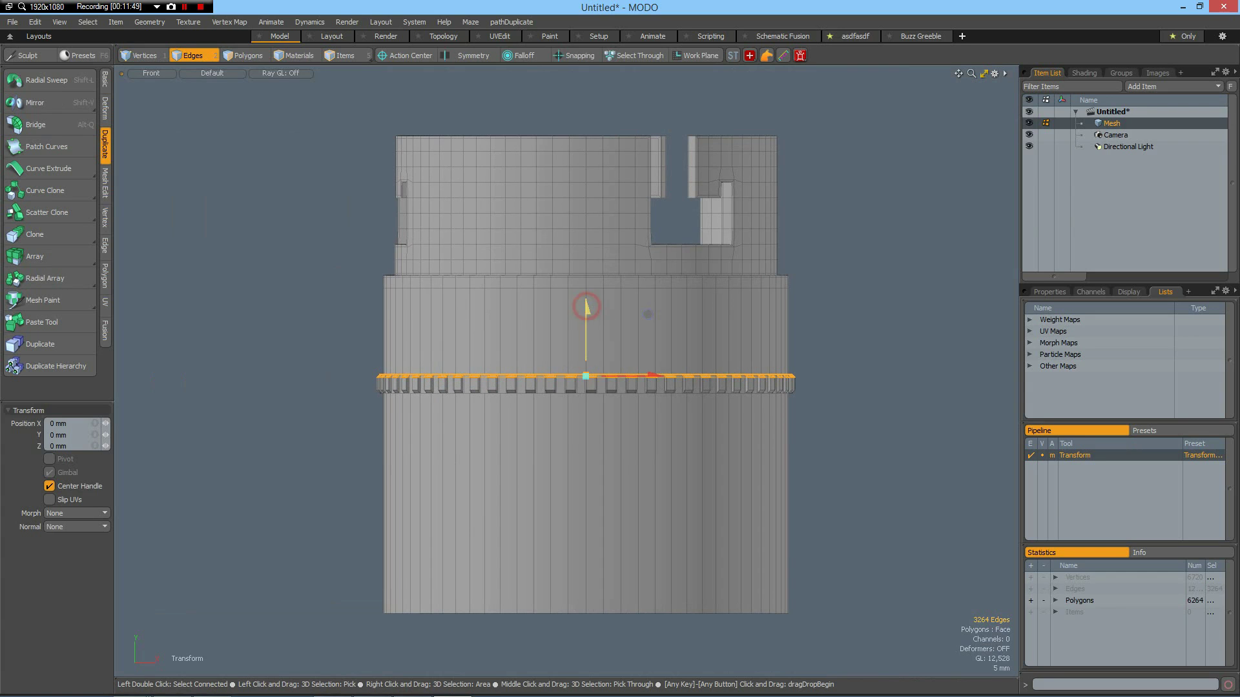
drag(587, 311, 587, 265)
key(space)
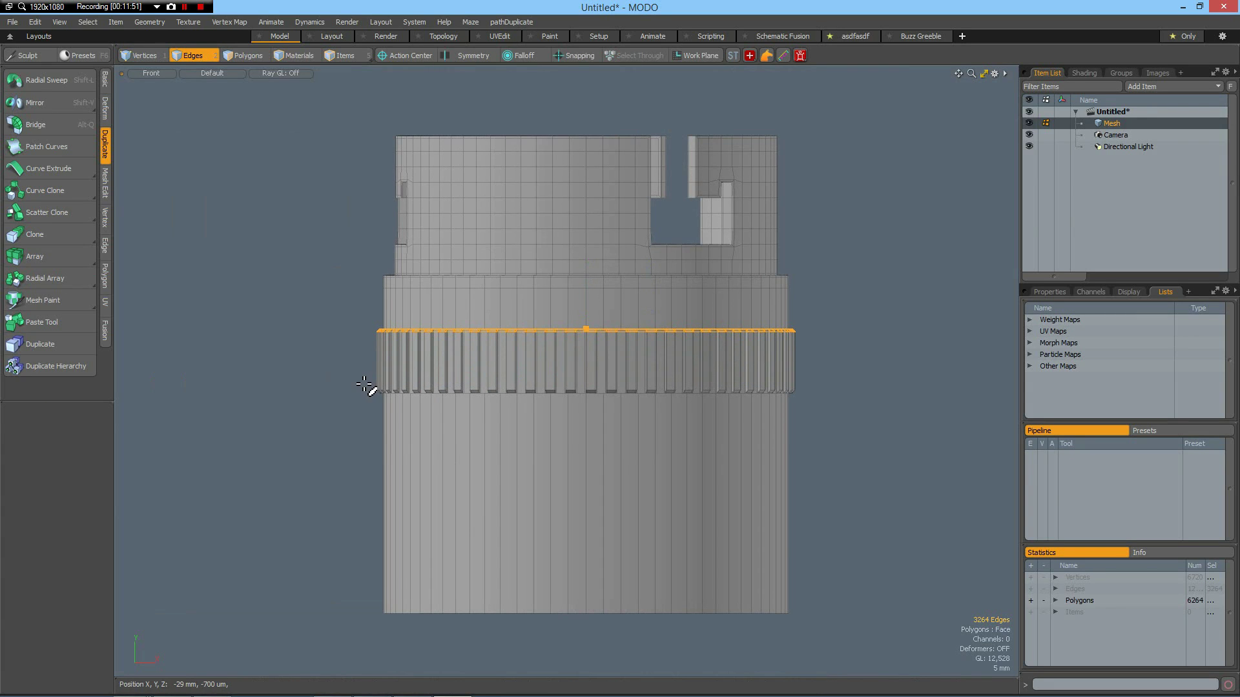
Step: Select all edges along the toothed ring's lower rim and move them by -10.2 mm in Y
right_drag(360, 380, 846, 423)
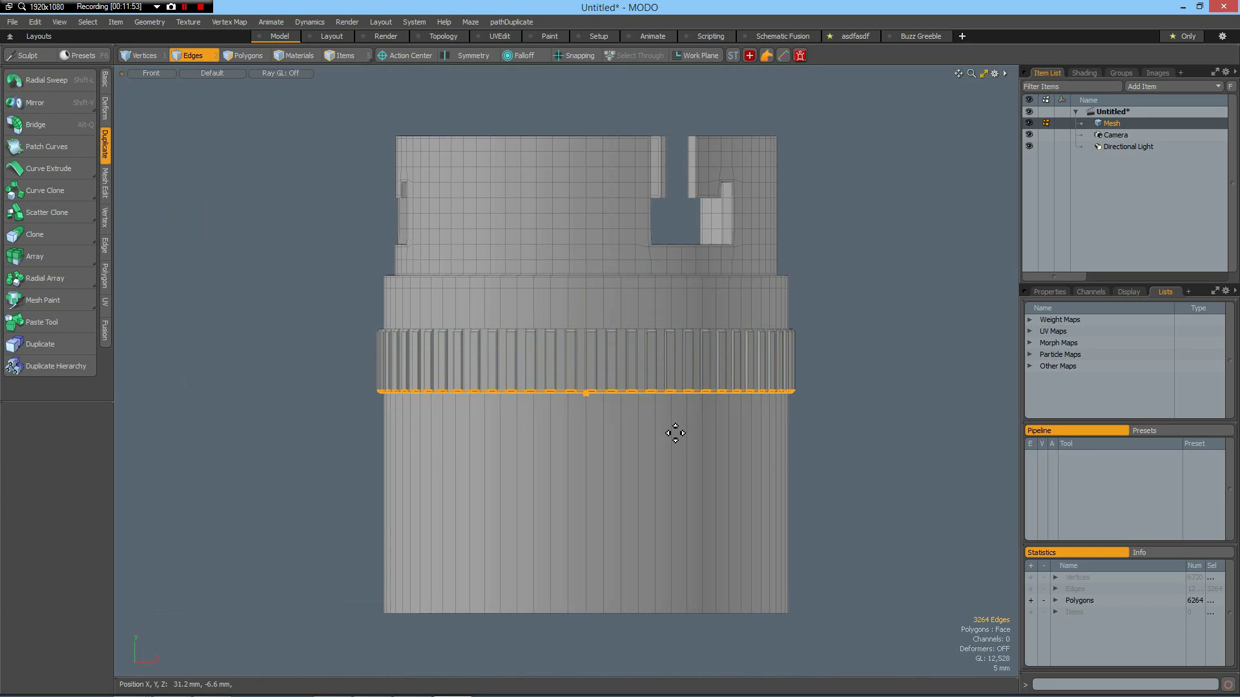
key(y)
drag(586, 332, 587, 410)
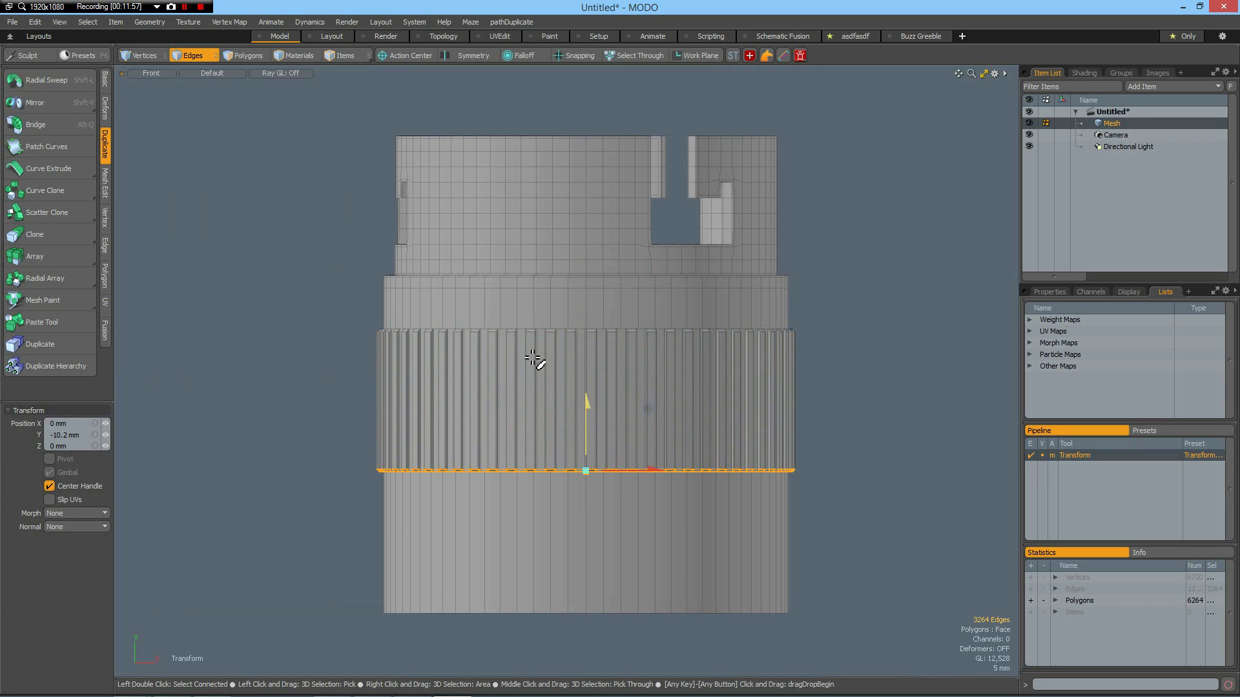
Step: Select all polygons of the toothed ring and move it by -3.3 mm in Y along the coupling body
key(space)
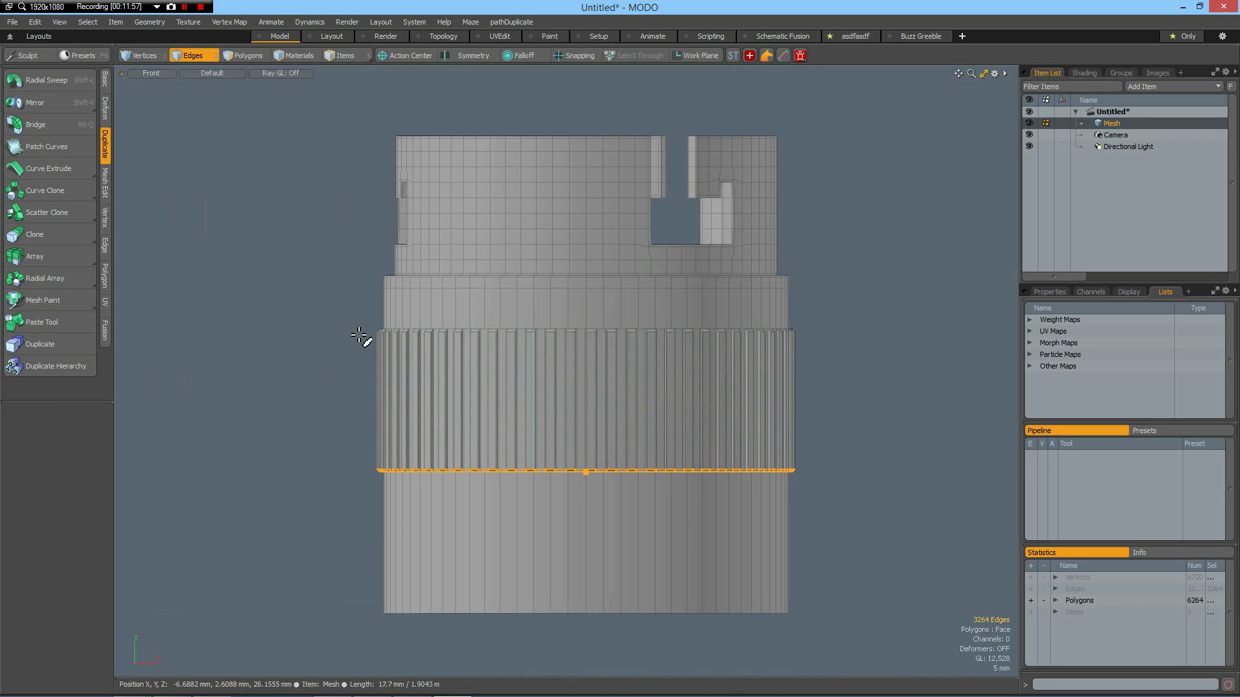
key(space)
key(space)
key(space)
key(space)
double_click(481, 401)
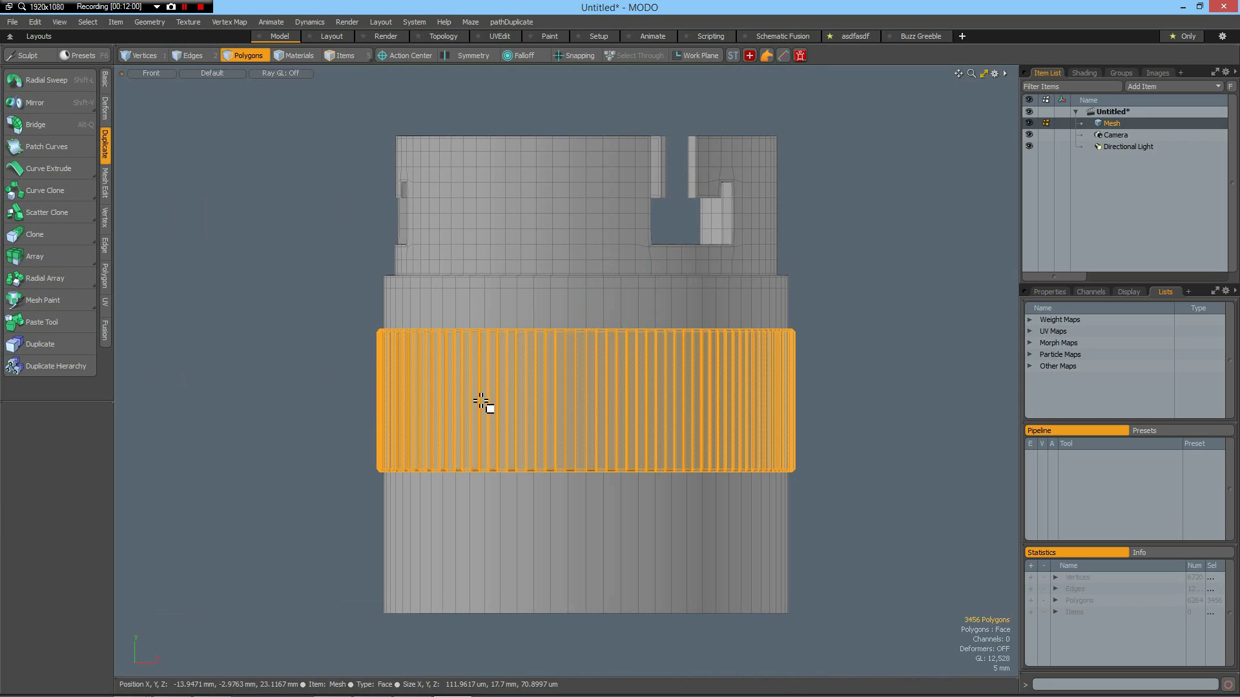
key(w)
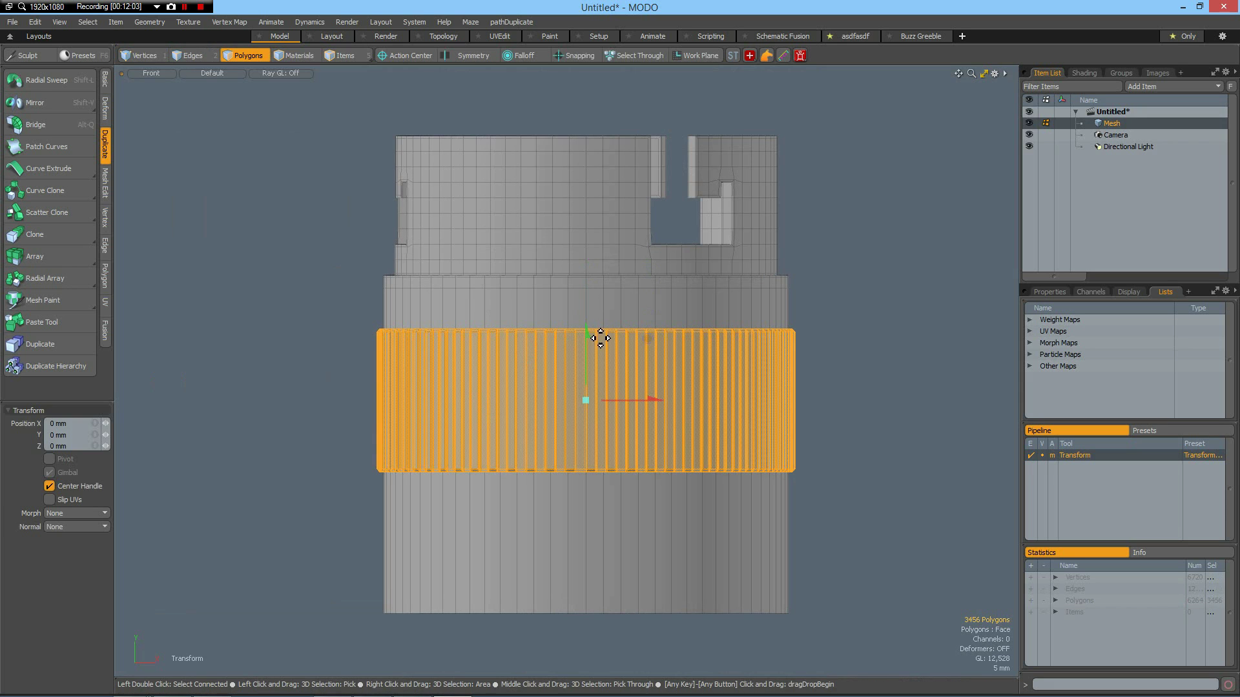
drag(586, 337, 586, 362)
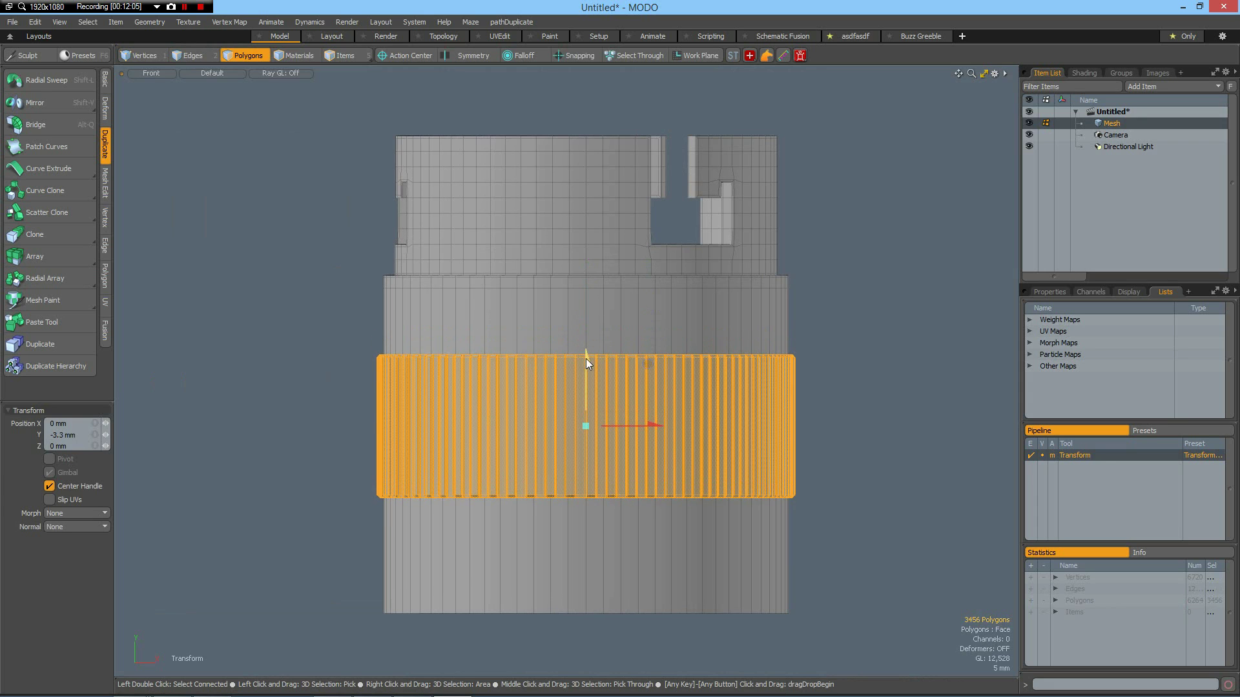
Step: Duplicate the toothed ring in place and move the copy by -19.1 mm in Y to form a second ring below
key(ctrl)
key(ctrl+v)
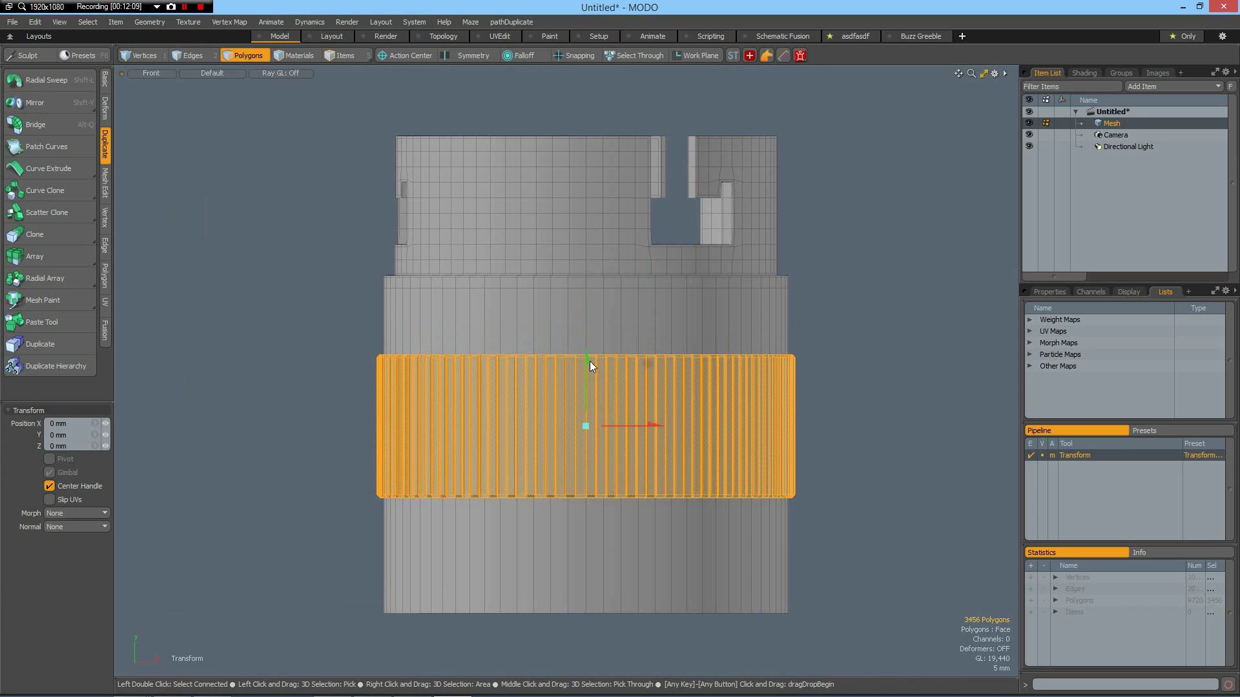
drag(587, 356, 587, 504)
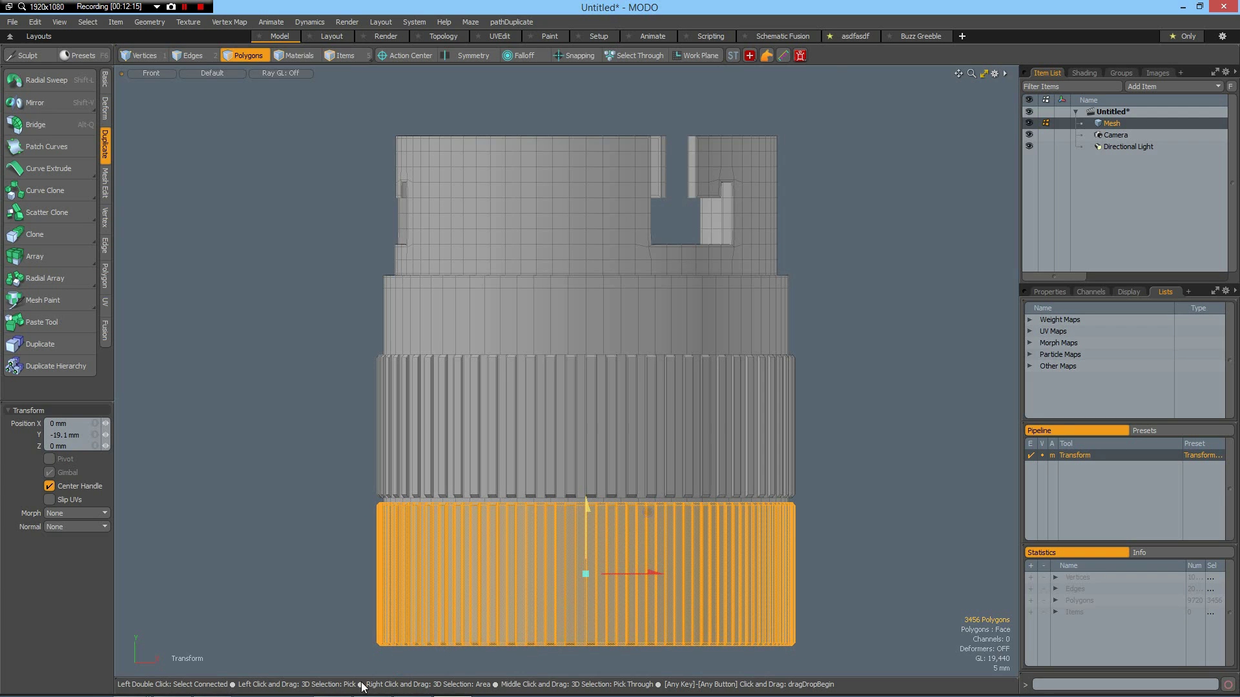
Step: Shorten the lower toothed ring by moving its bottom rim polygons 6.2 mm up in Y, and compare with the reference photo
key(space)
right_drag(366, 640, 873, 669)
key(w)
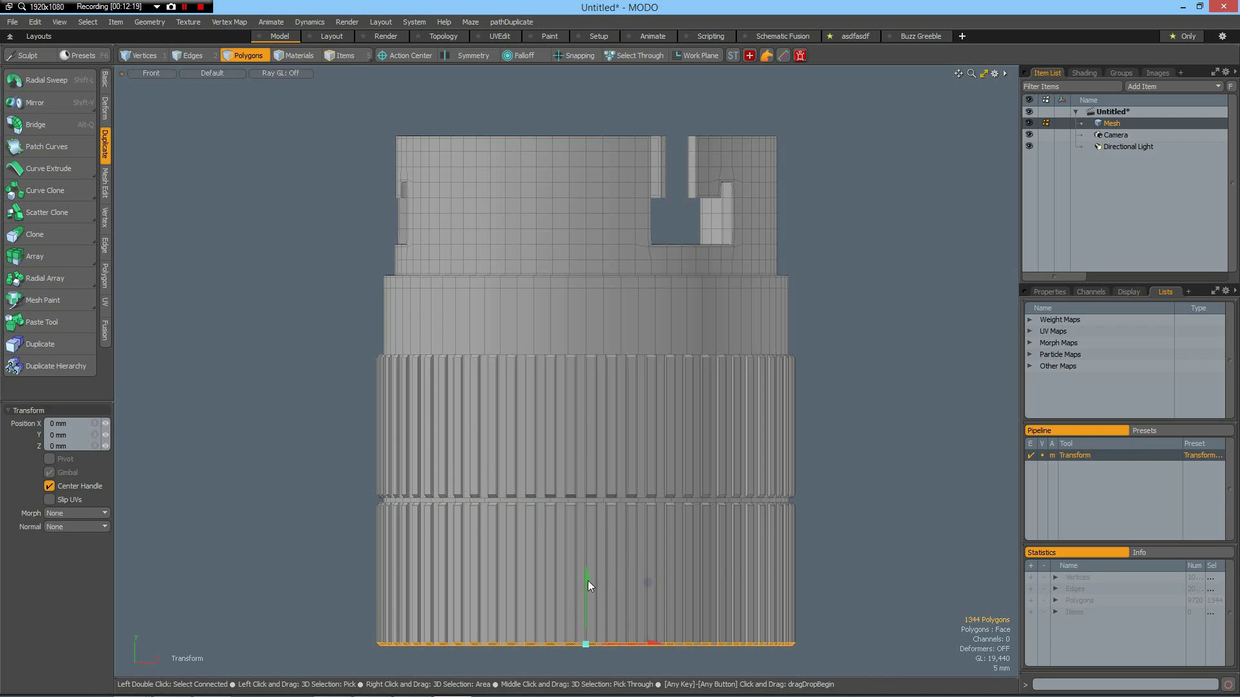
drag(587, 588, 588, 541)
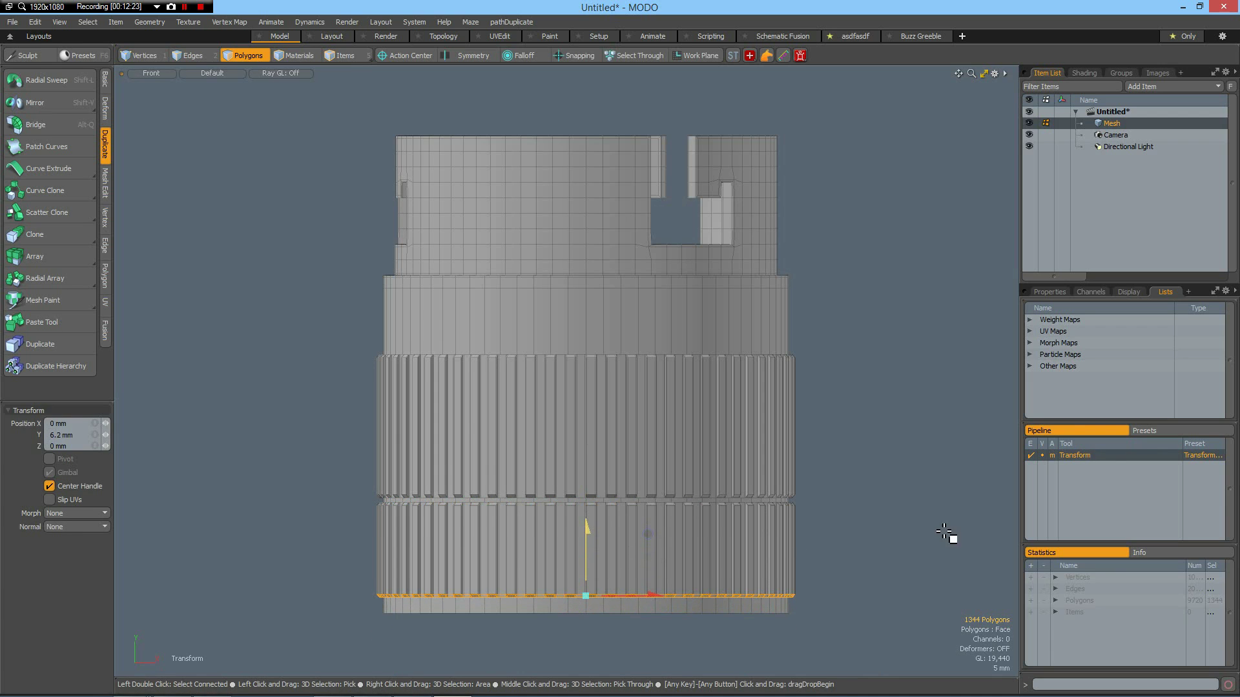
key(space)
click(915, 525)
key(alt+Tab)
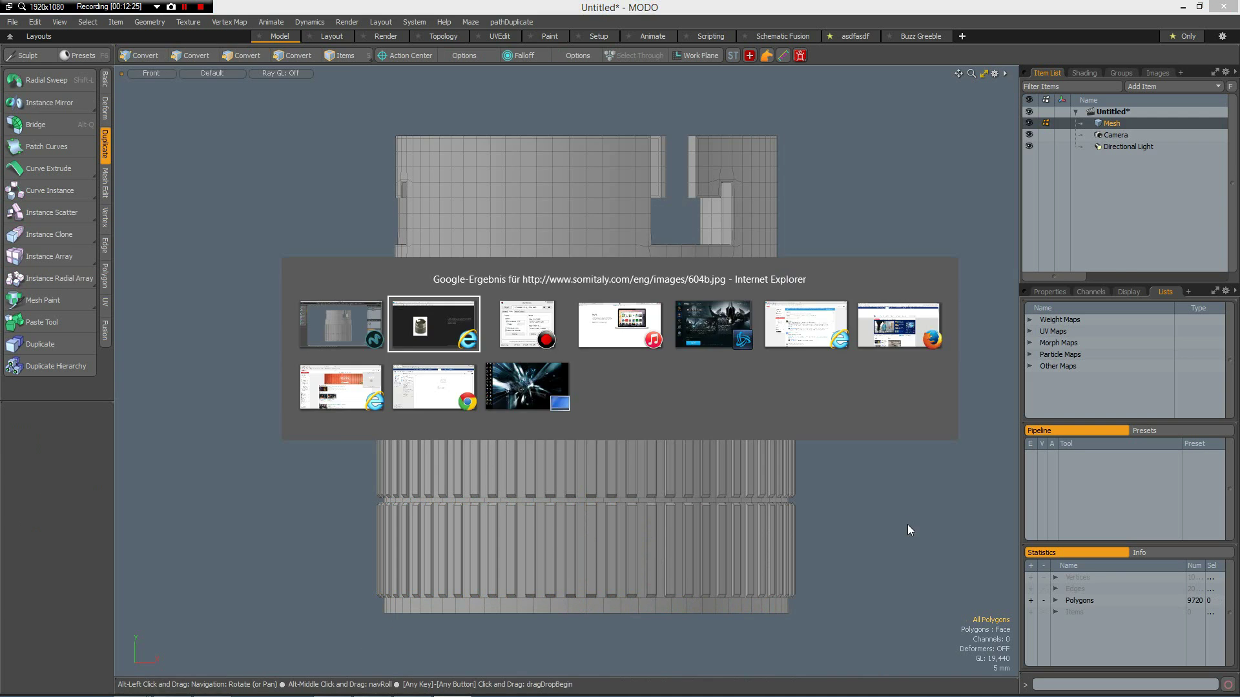
key(alt+Tab)
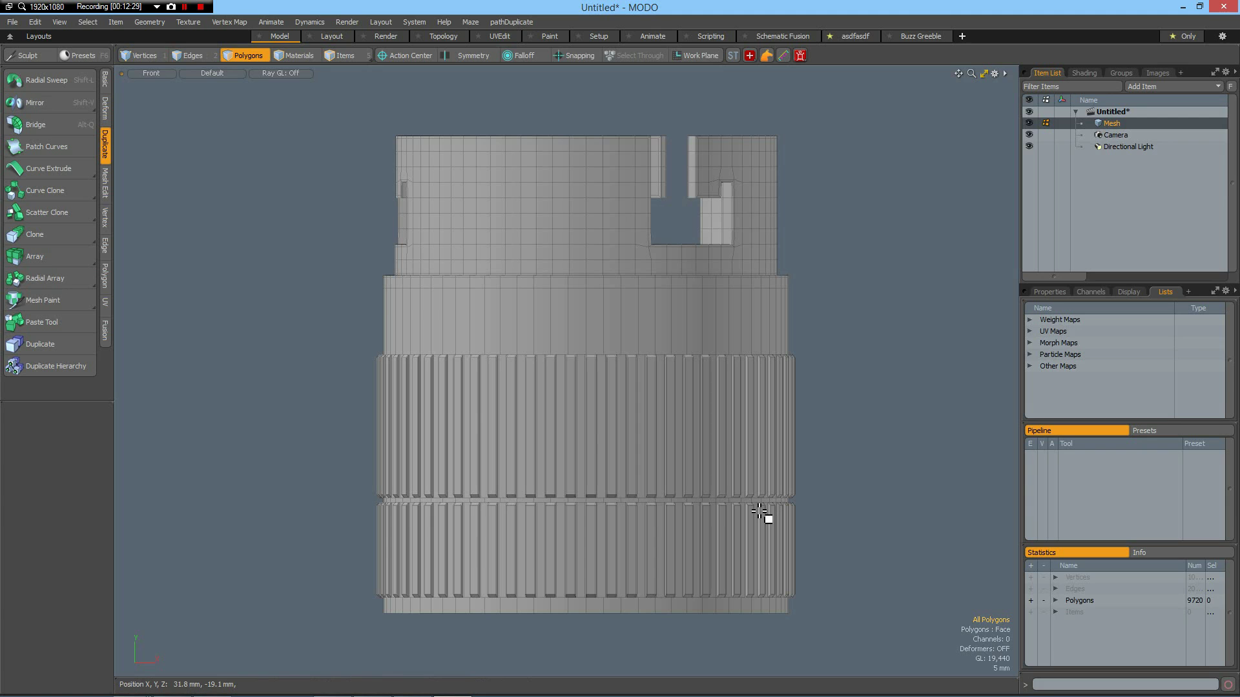
Step: Loop-slice the vertical edges of both toothed rings with two symmetric cuts near their upper and lower rims
key(2)
drag(576, 421, 602, 421)
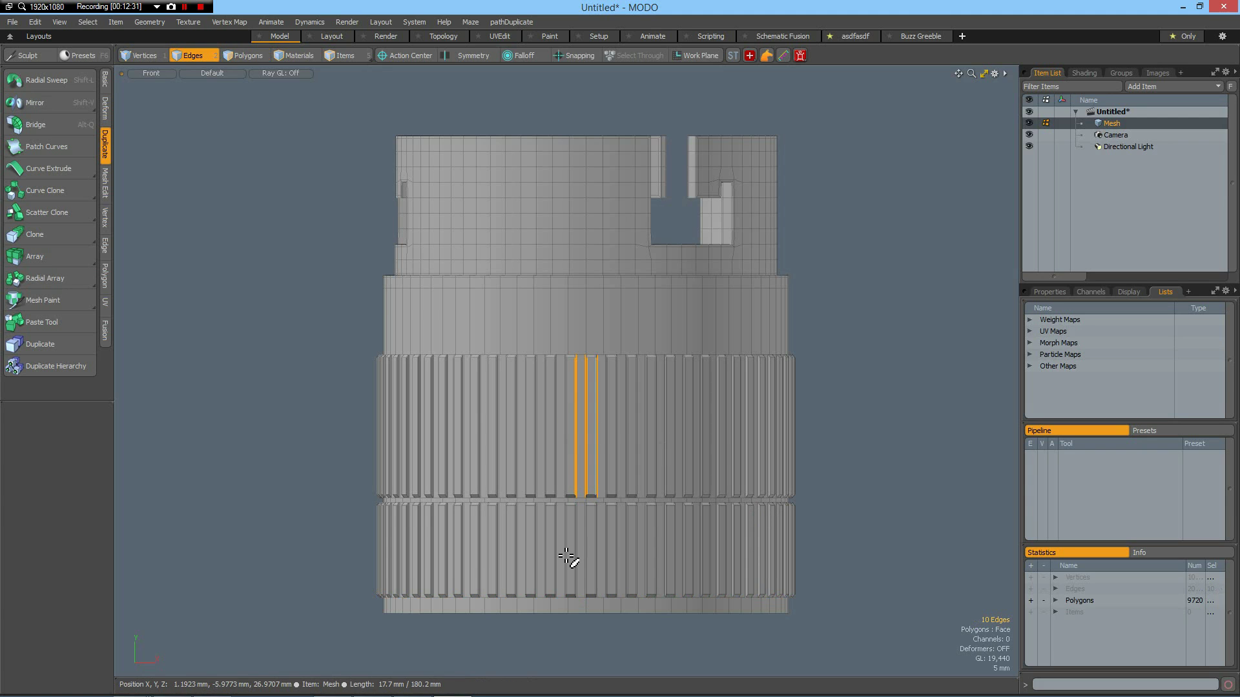
shift+drag(563, 543, 598, 543)
key(alt+c)
click(595, 544)
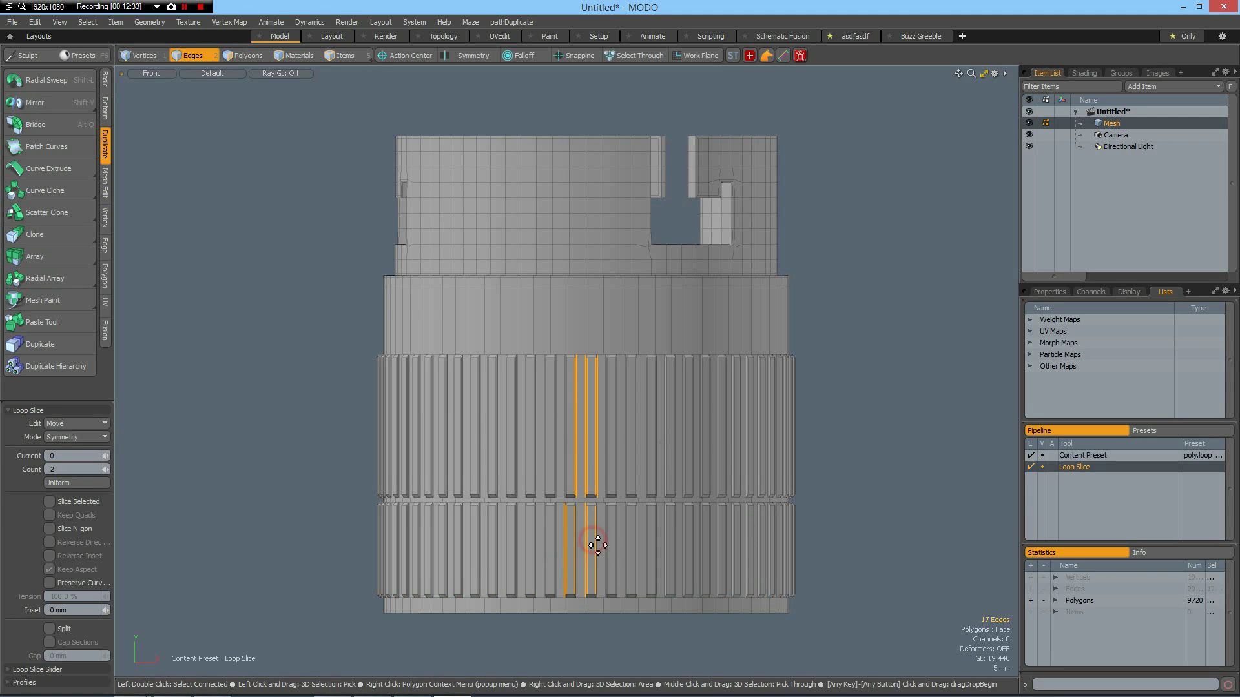
mouse_move(630, 381)
mouse_down()
mouse_move(546, 387)
mouse_move(599, 397)
mouse_up()
key(q)
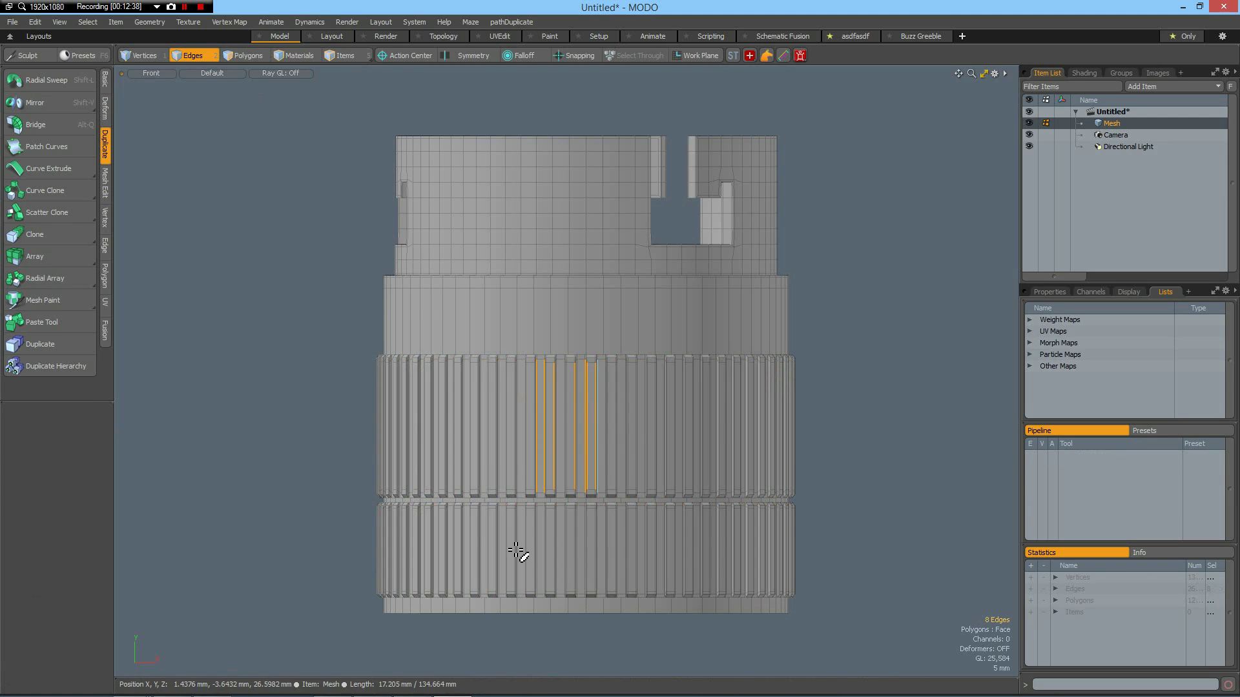
Step: Add a second pair of symmetric loop slices across the vertical edges of both toothed rings, and clear the edge selection
shift+drag(515, 549, 573, 553)
key(alt+c)
click(571, 551)
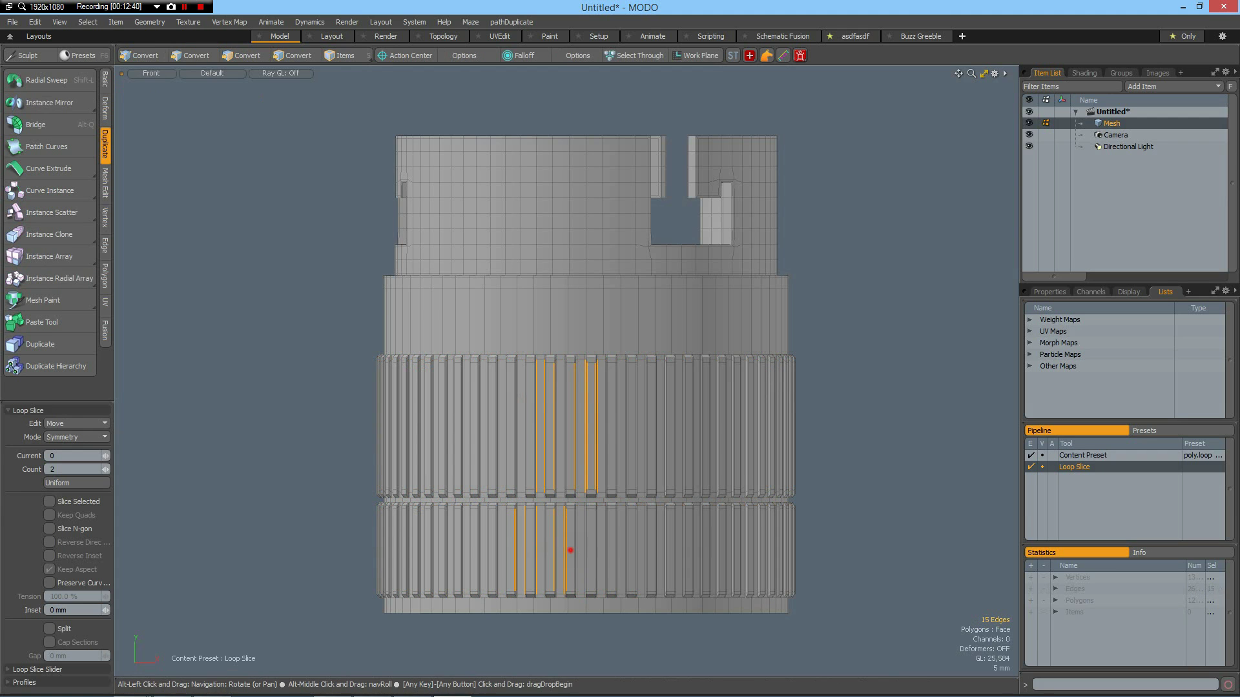
key(space)
click(919, 414)
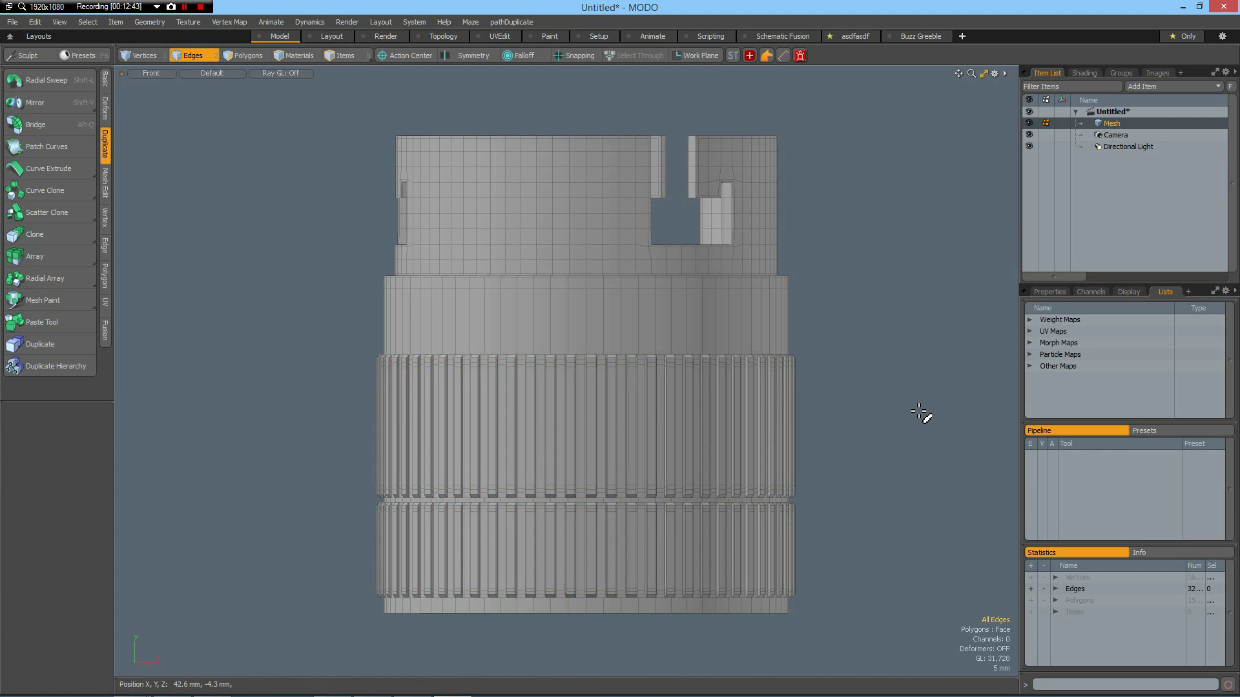
Step: Turn on subdivision for the coupling mesh and inspect the smoothed body and toothed rings from above in the Perspective view
key(Tab)
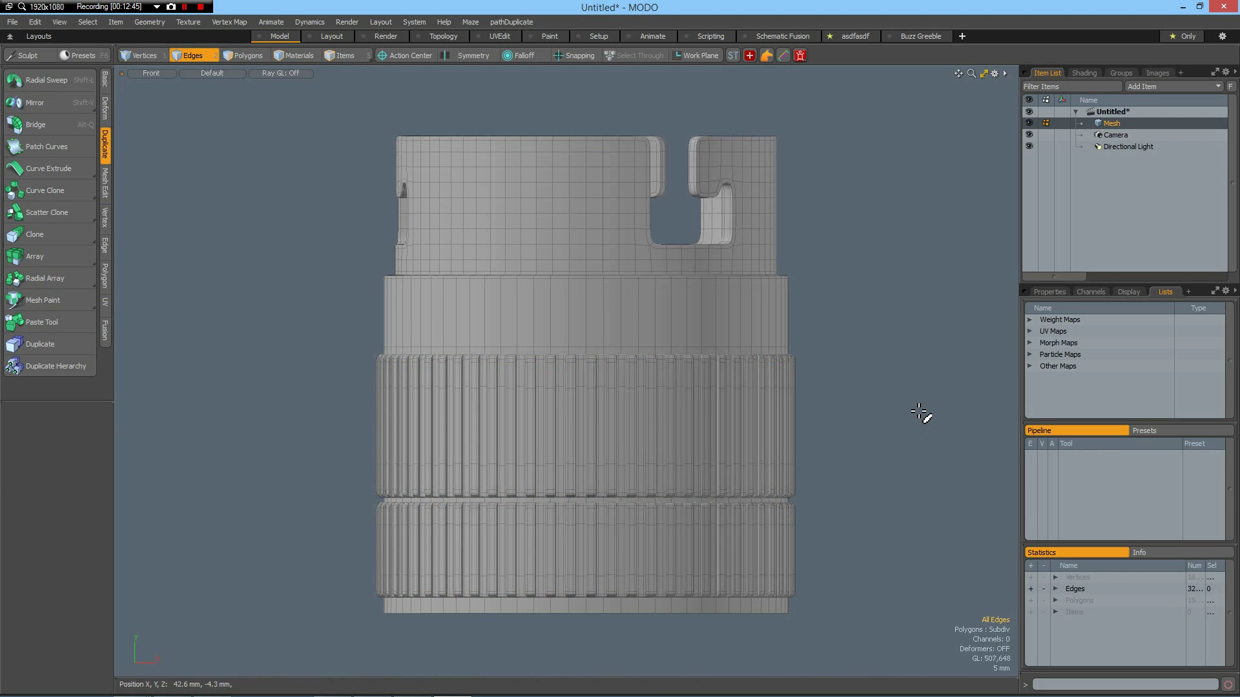
key(ctrl+space)
click(948, 383)
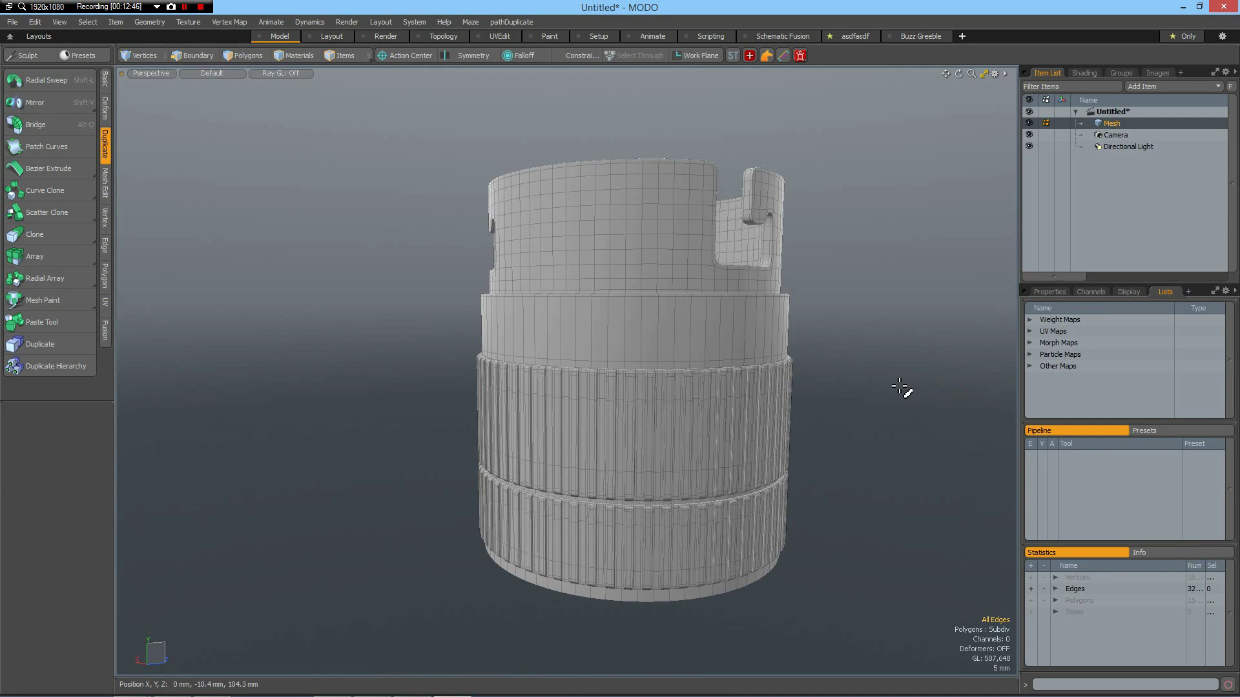
alt+drag(876, 392, 738, 501)
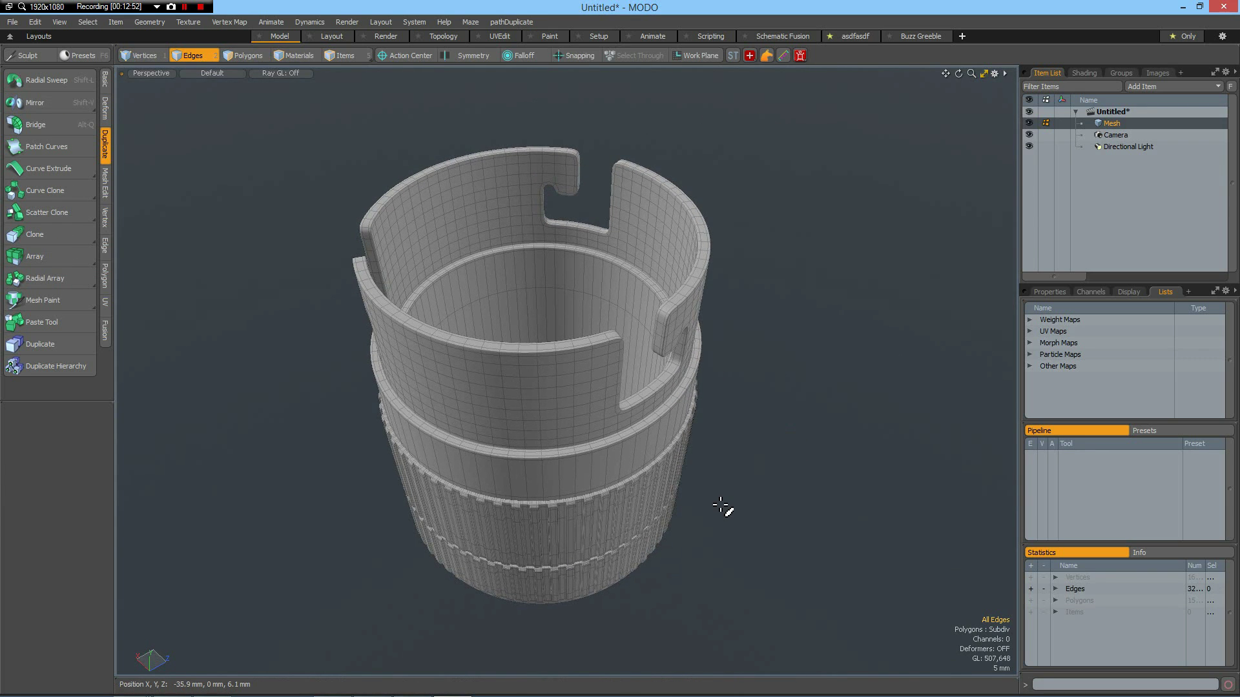
scroll(721, 507, up, 3)
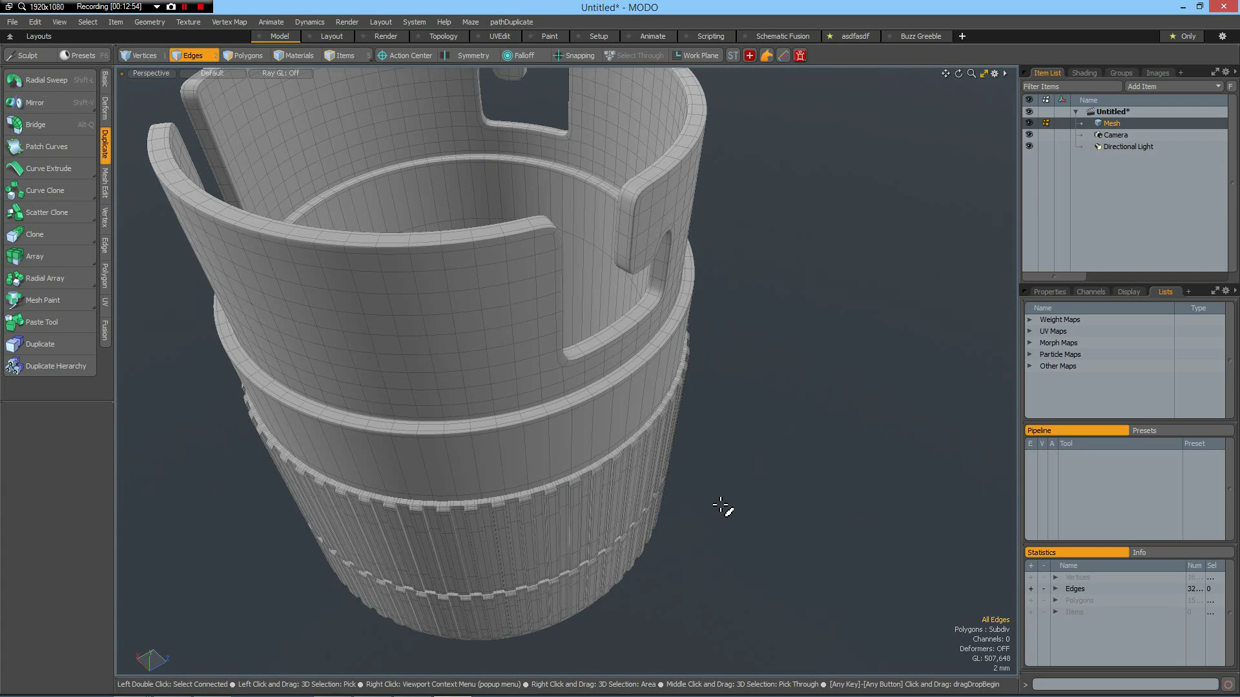
alt+drag(725, 512, 786, 580)
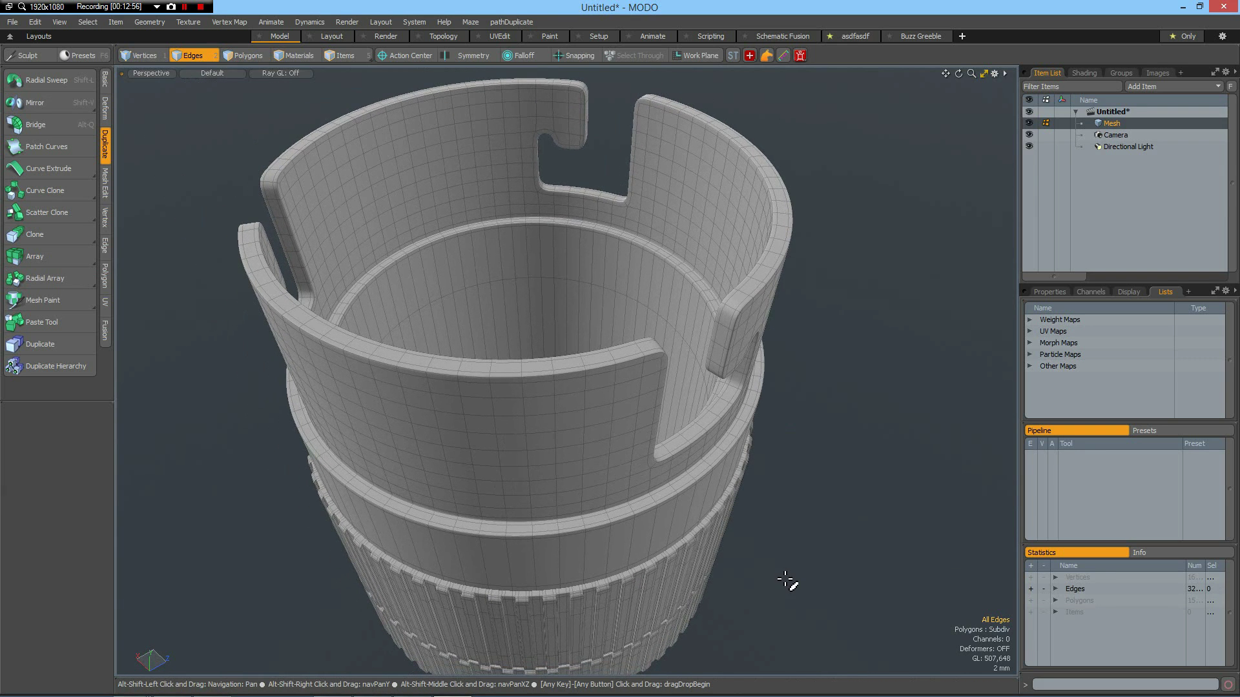